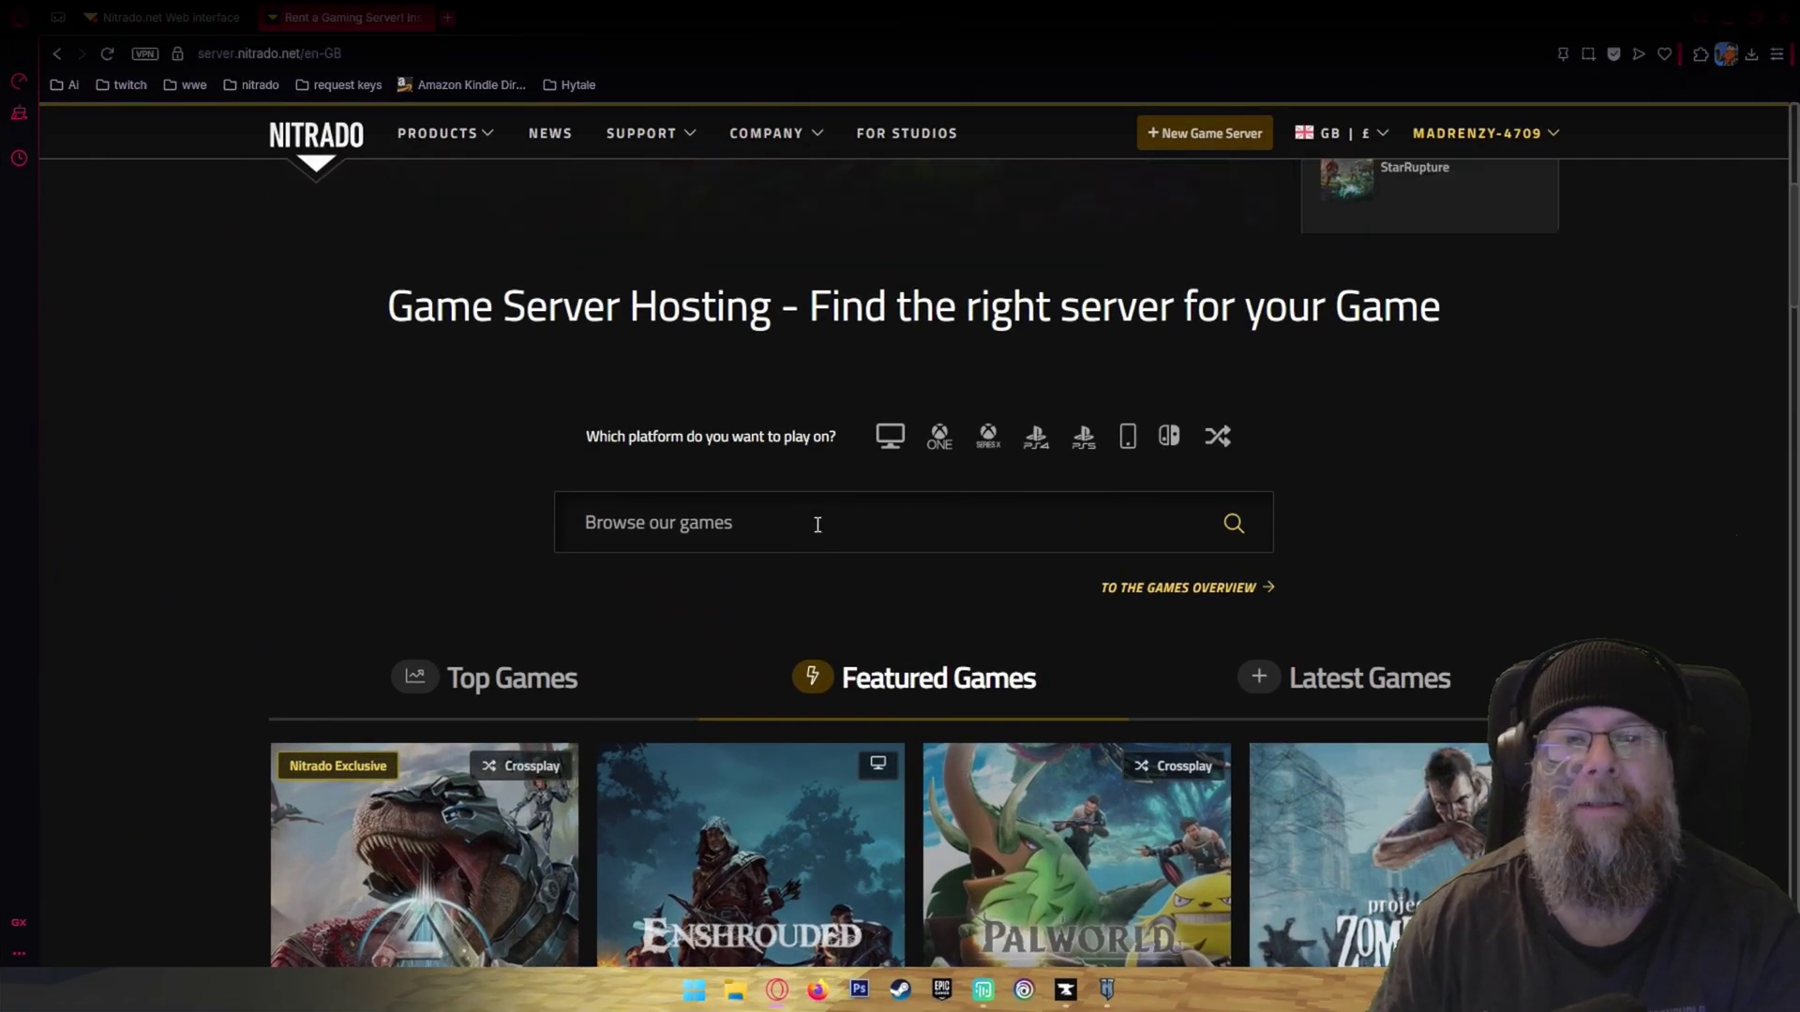
Step: Search the games catalogue for 'hy' and open the Hytale PC server hosting offers
left_click(815, 525)
type("hy")
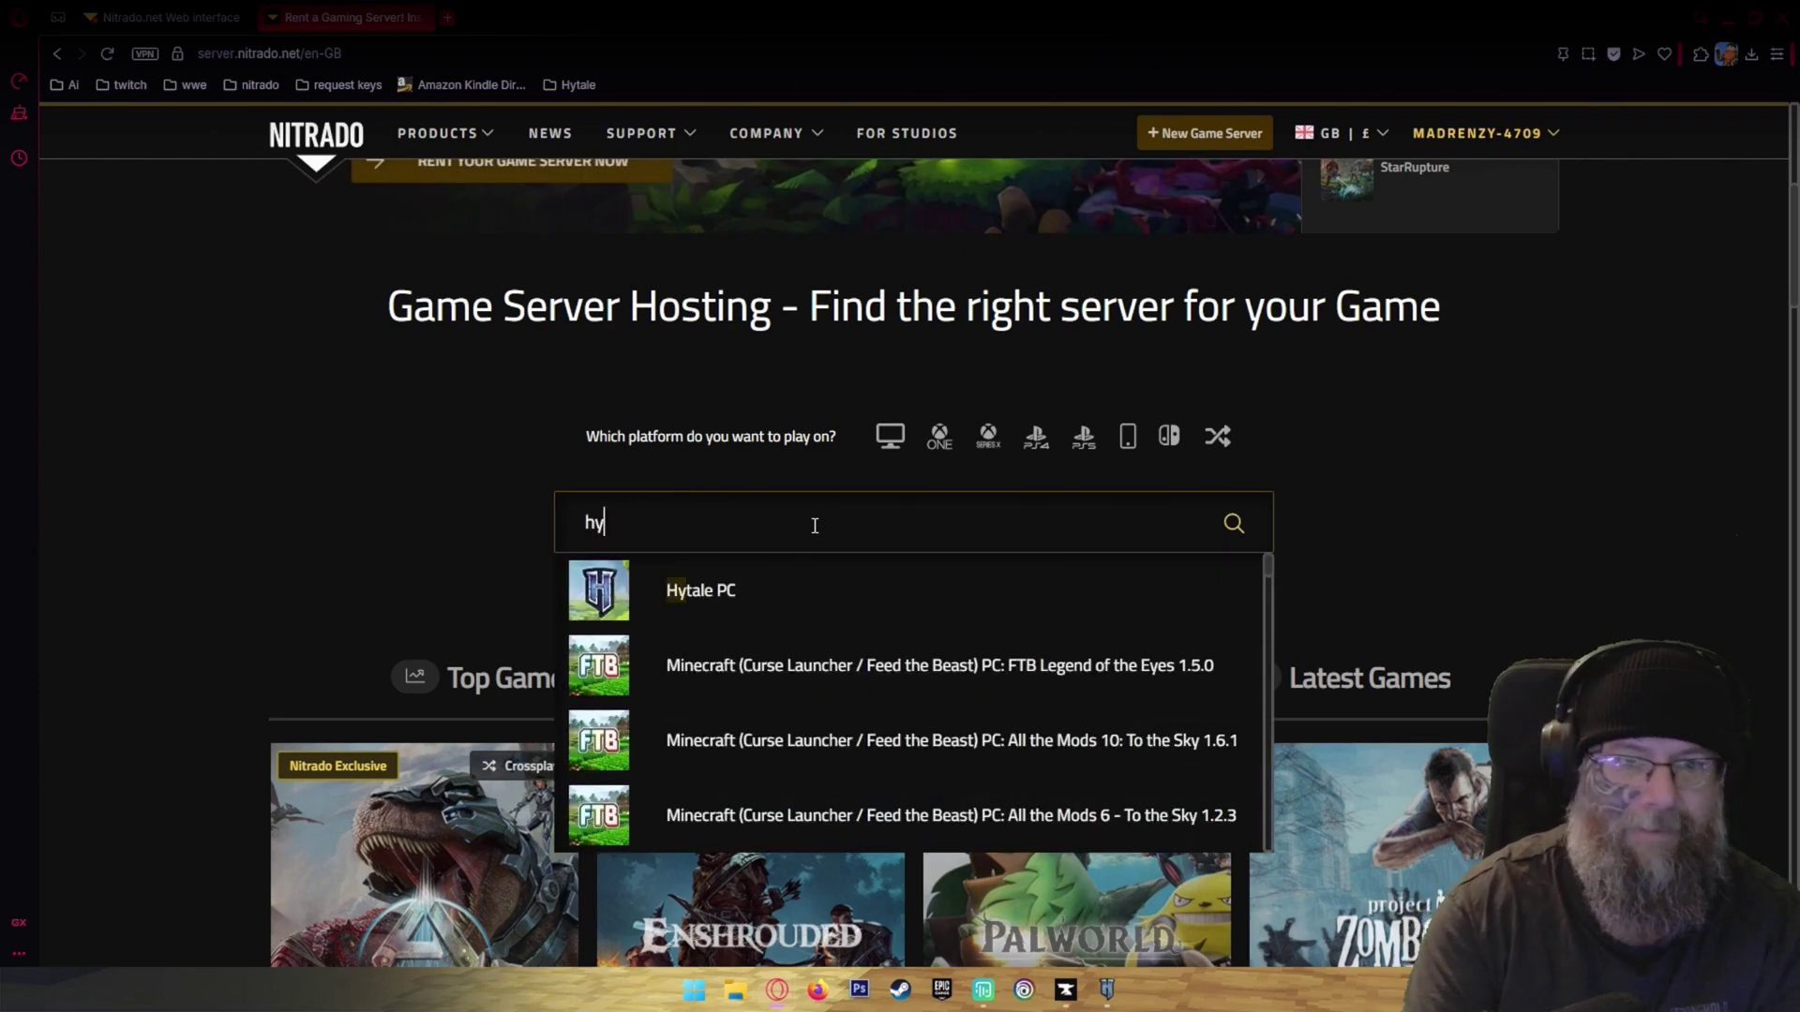
left_click(816, 592)
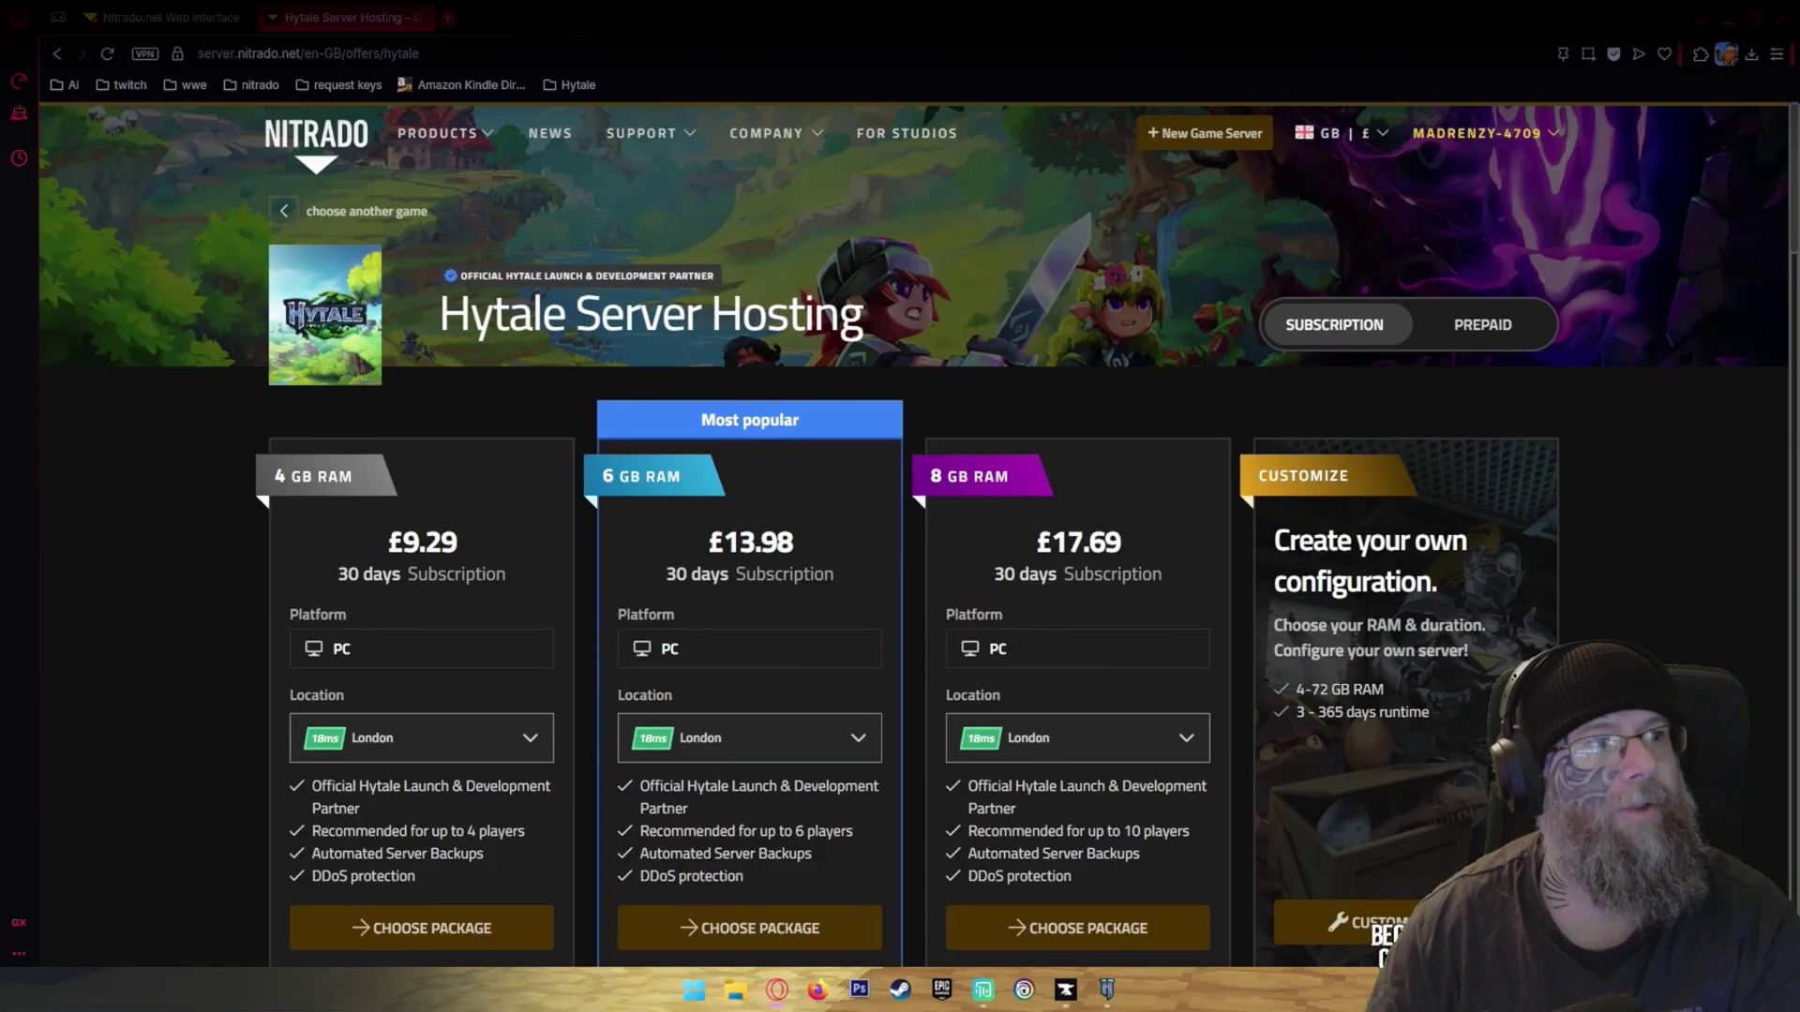
Step: Open the custom package configurator showing 4 GB, 3 days at £2.47, and lower the system volume
scroll(769, 733, "down", 2)
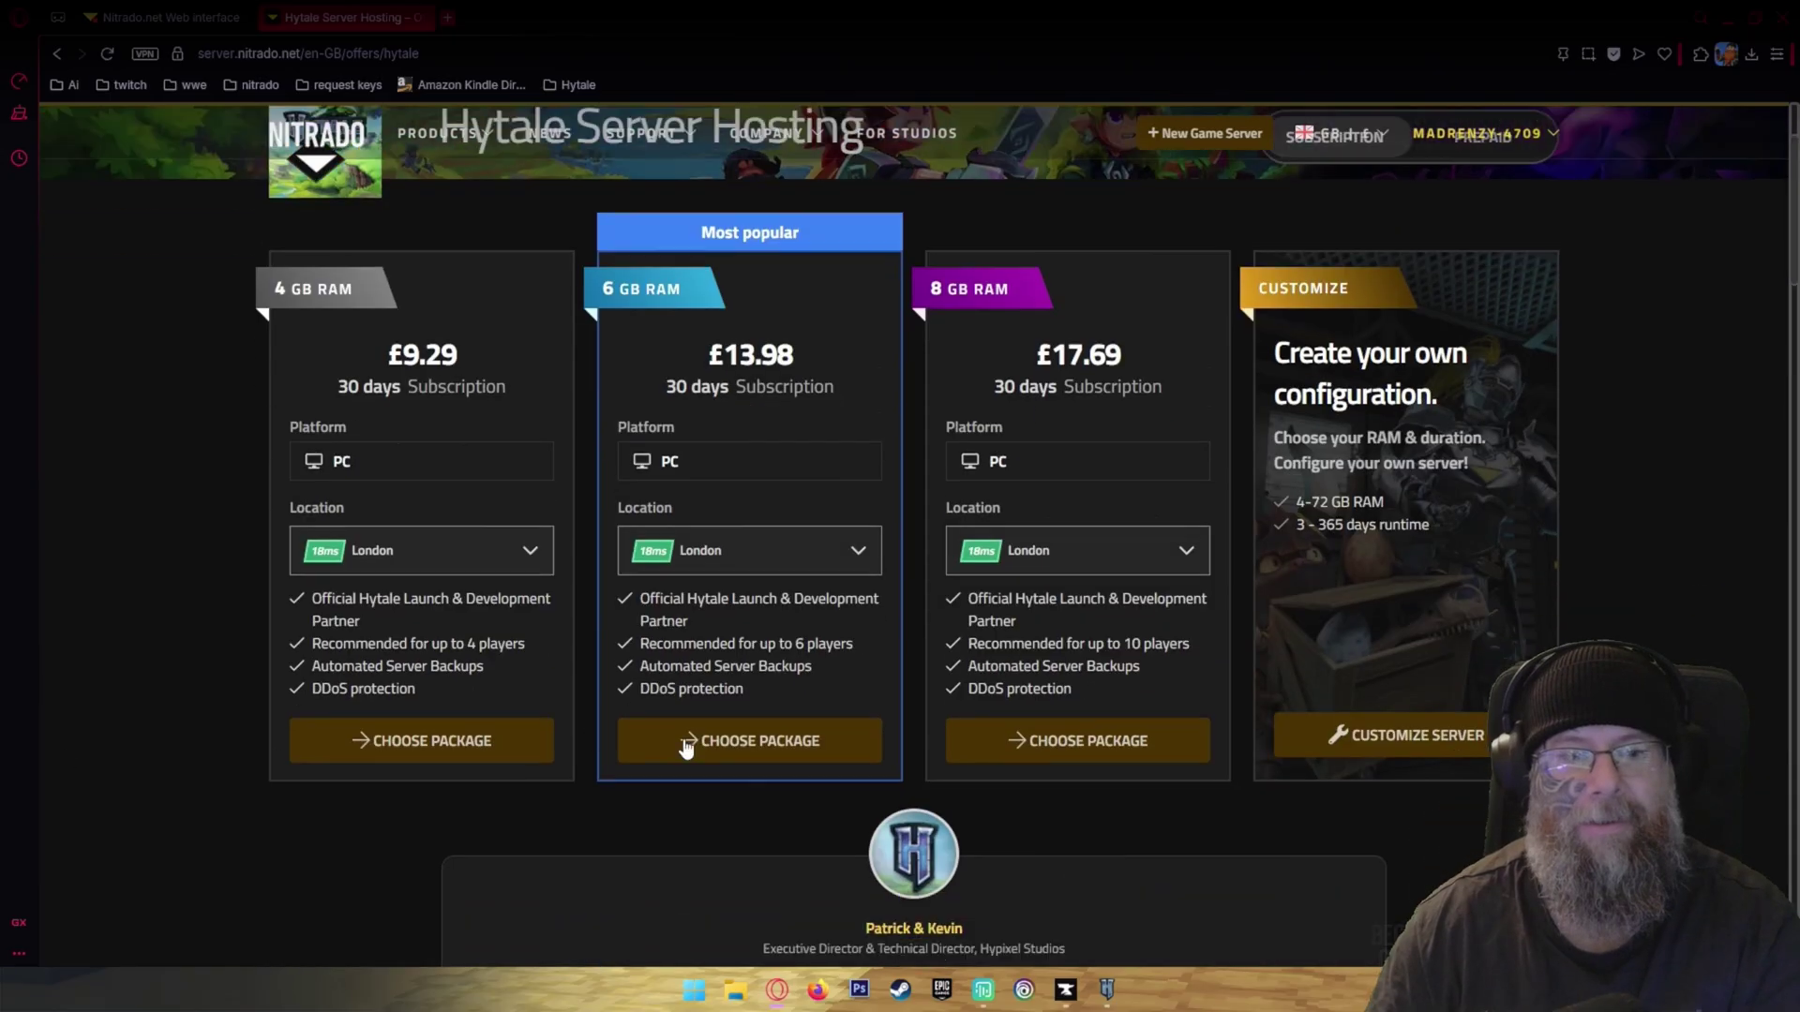
left_click(1385, 735)
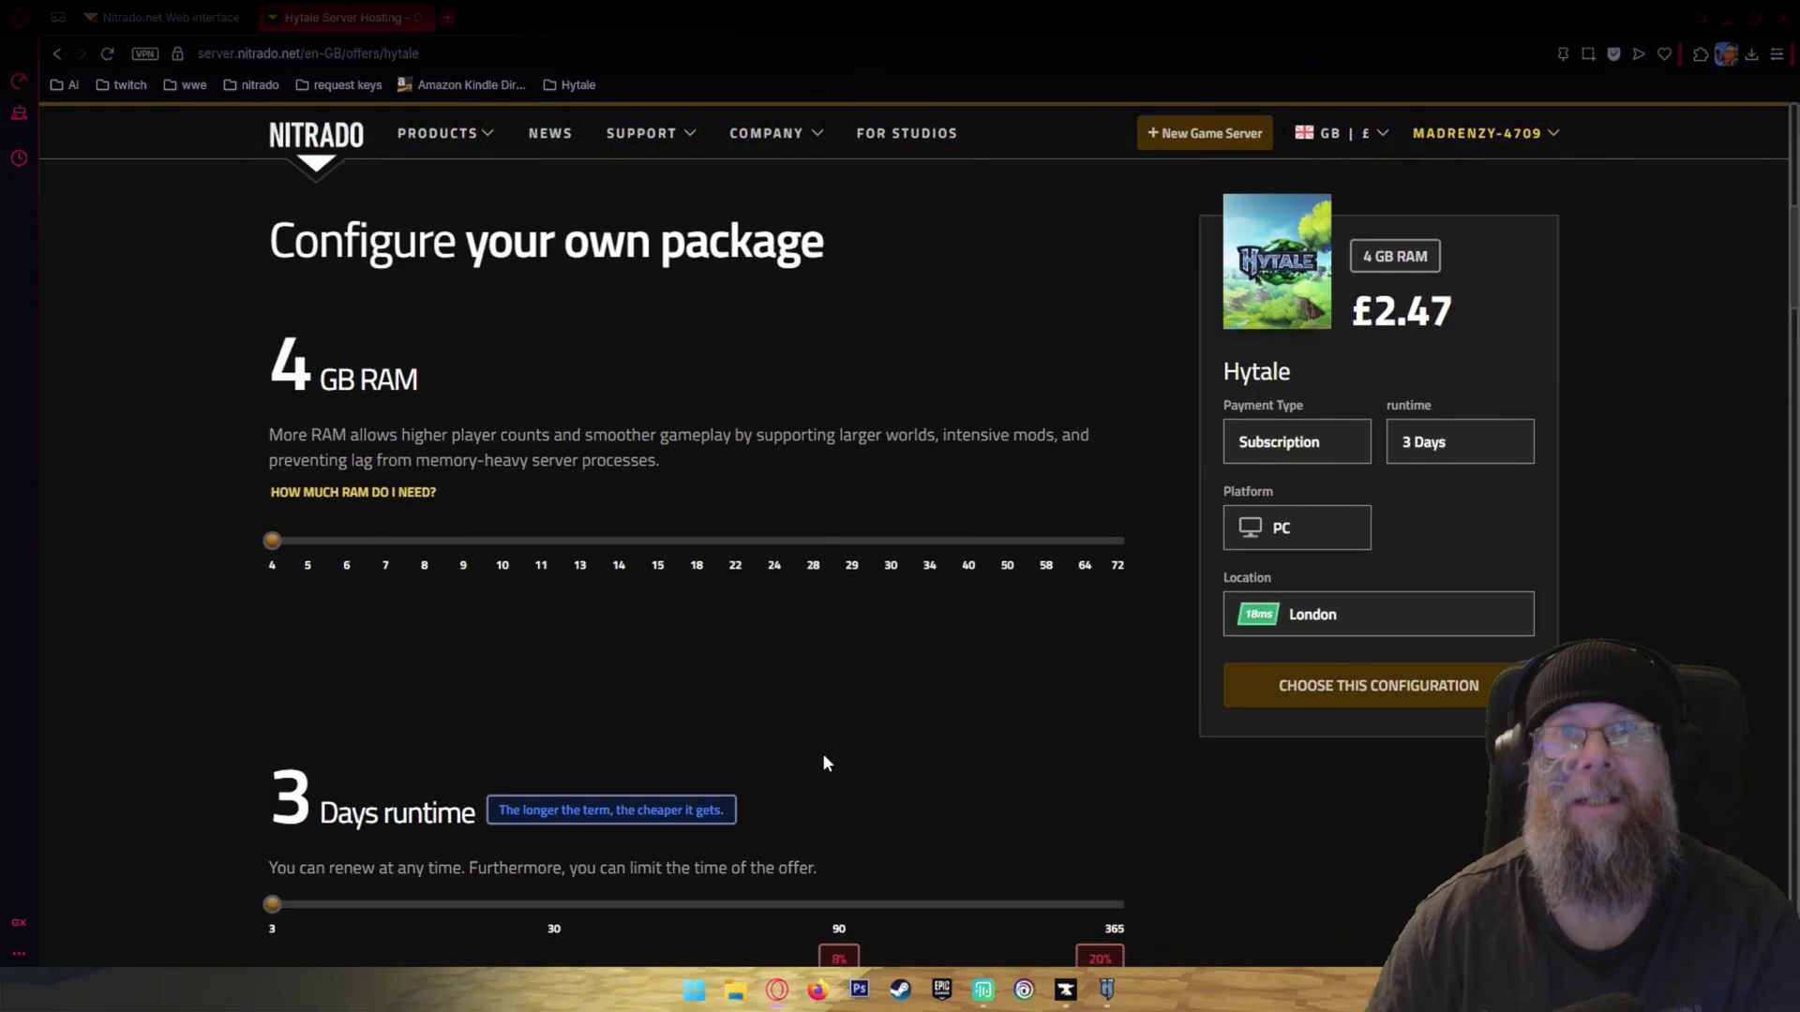
key("XF86AudioLowerVolume")
key("XF86AudioLowerVolume")
key("XF86AudioLowerVolume")
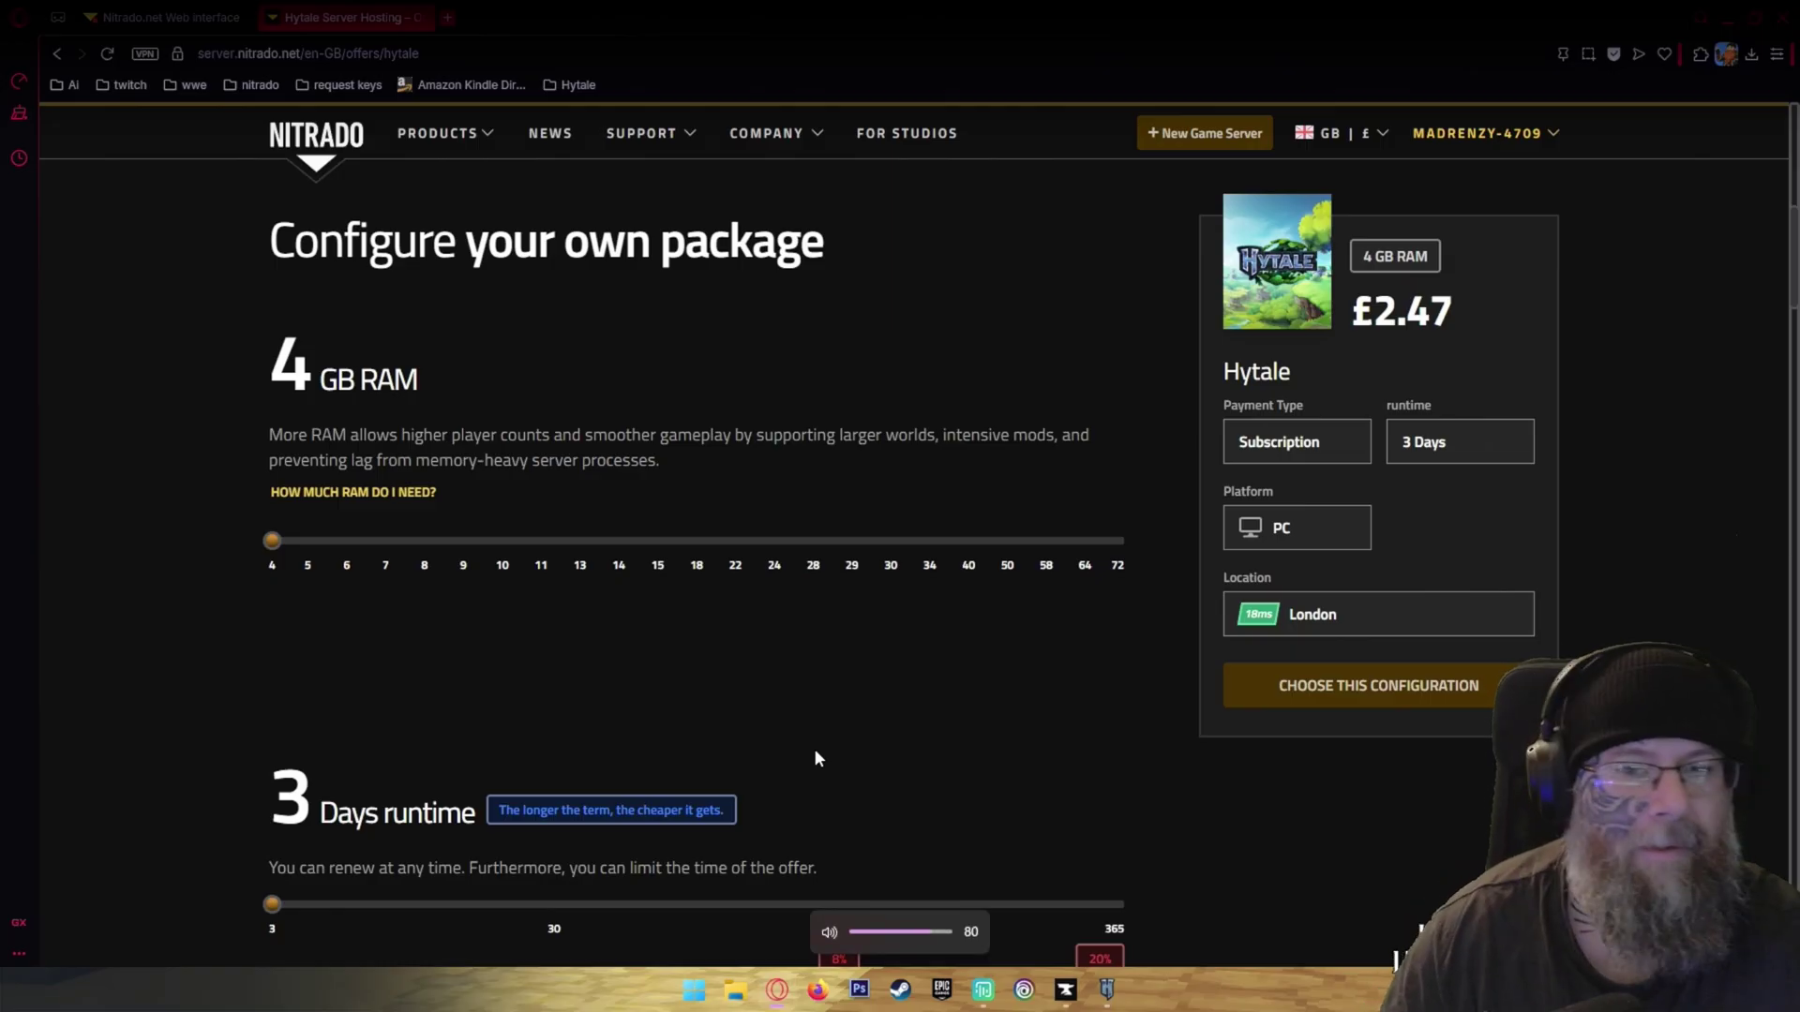
key("XF86AudioLowerVolume")
key("XF86AudioLowerVolume")
key("XF86AudioLowerVolume")
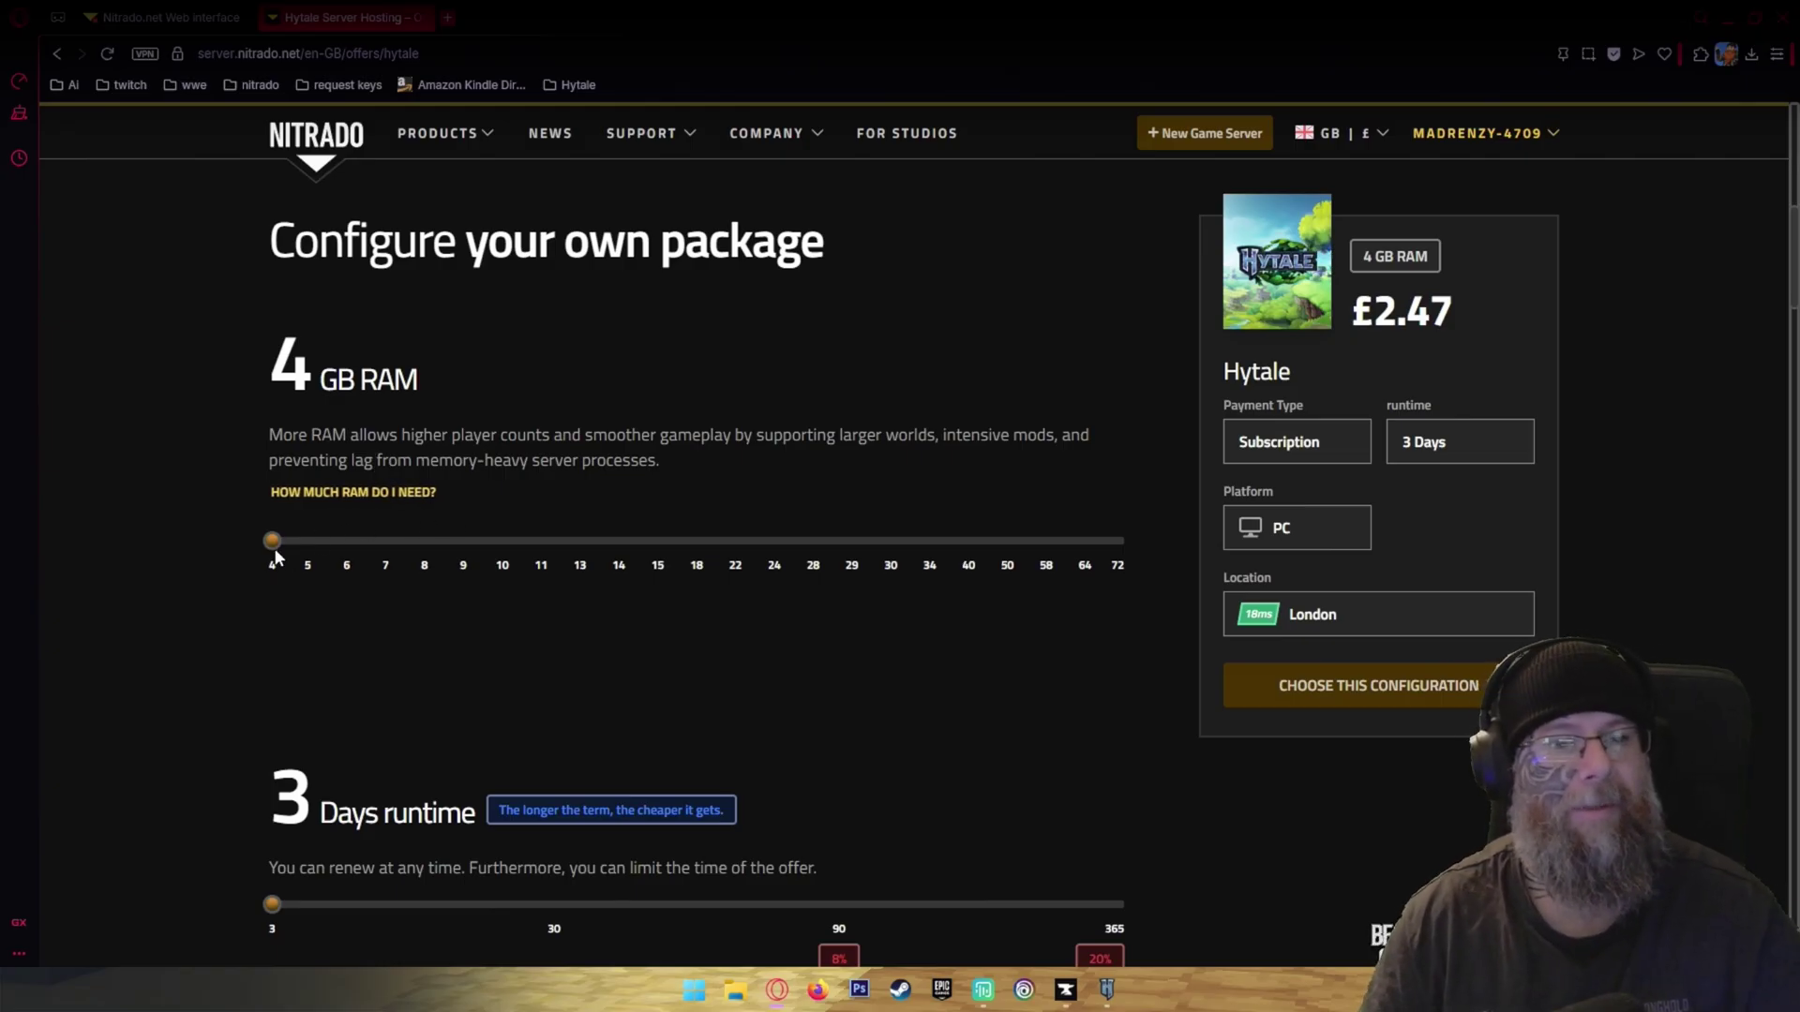
left_click_drag(274, 555, 354, 553)
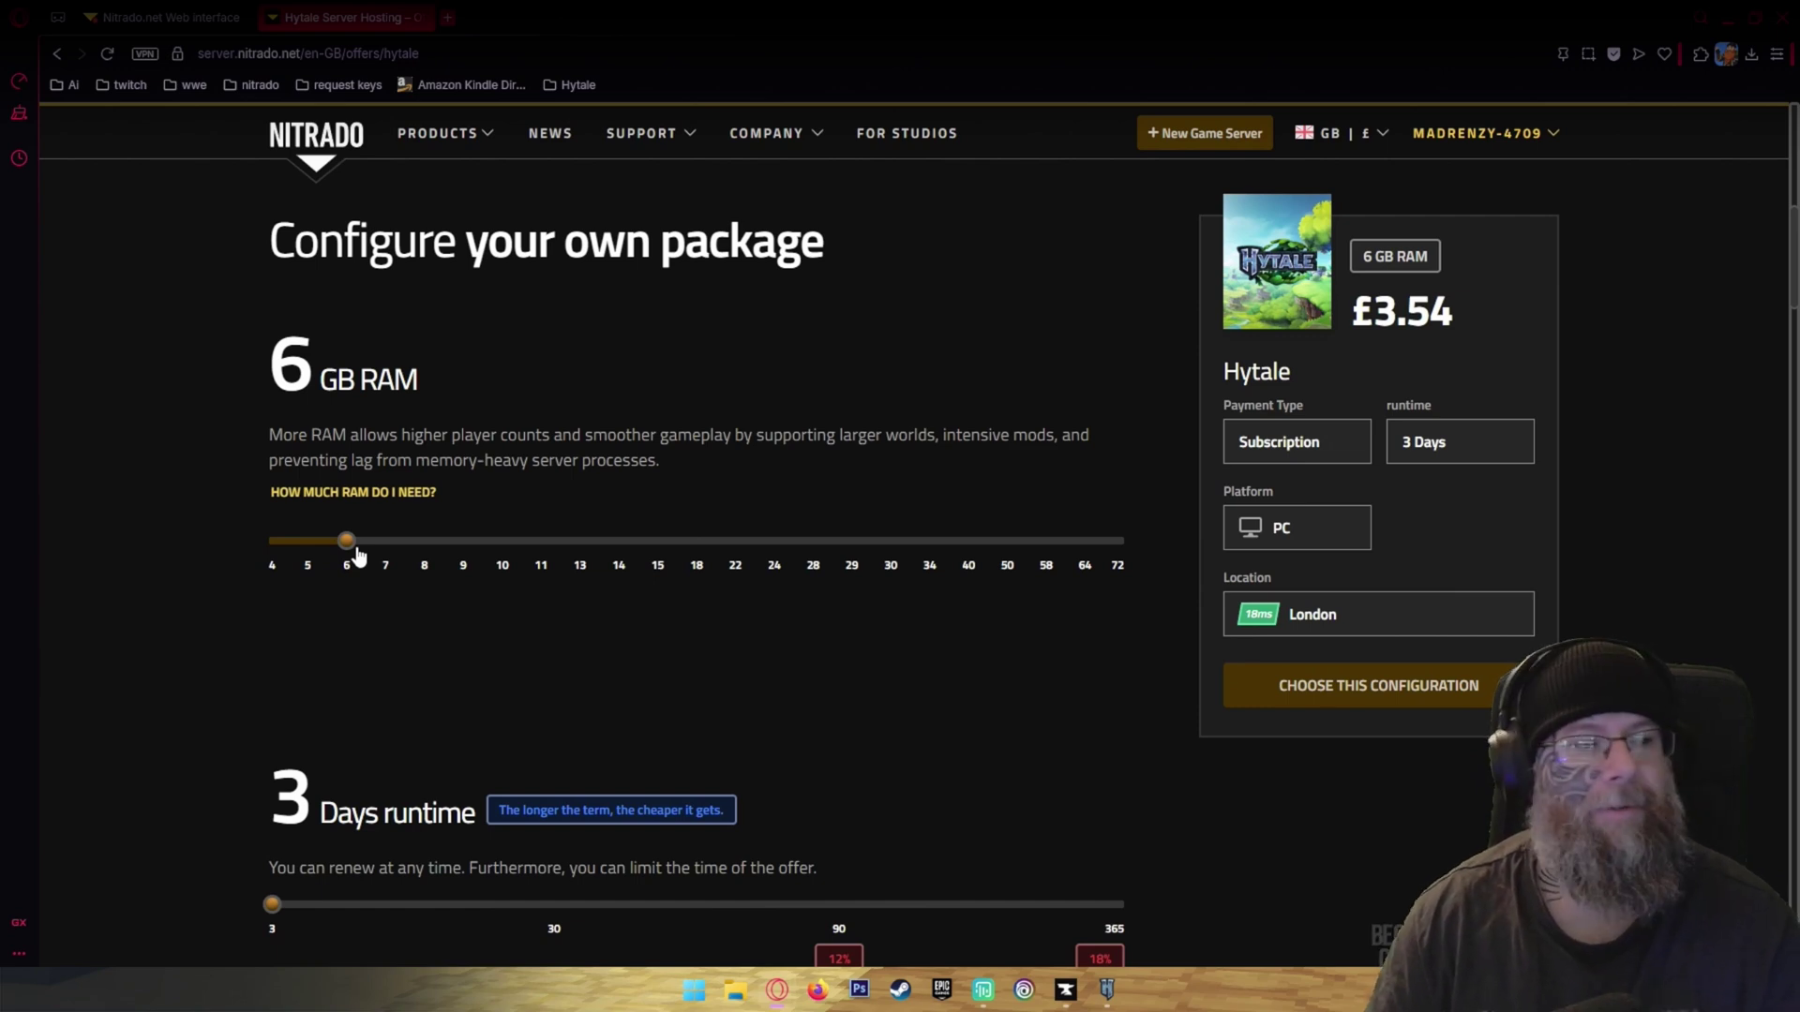
left_click_drag(367, 556, 430, 563)
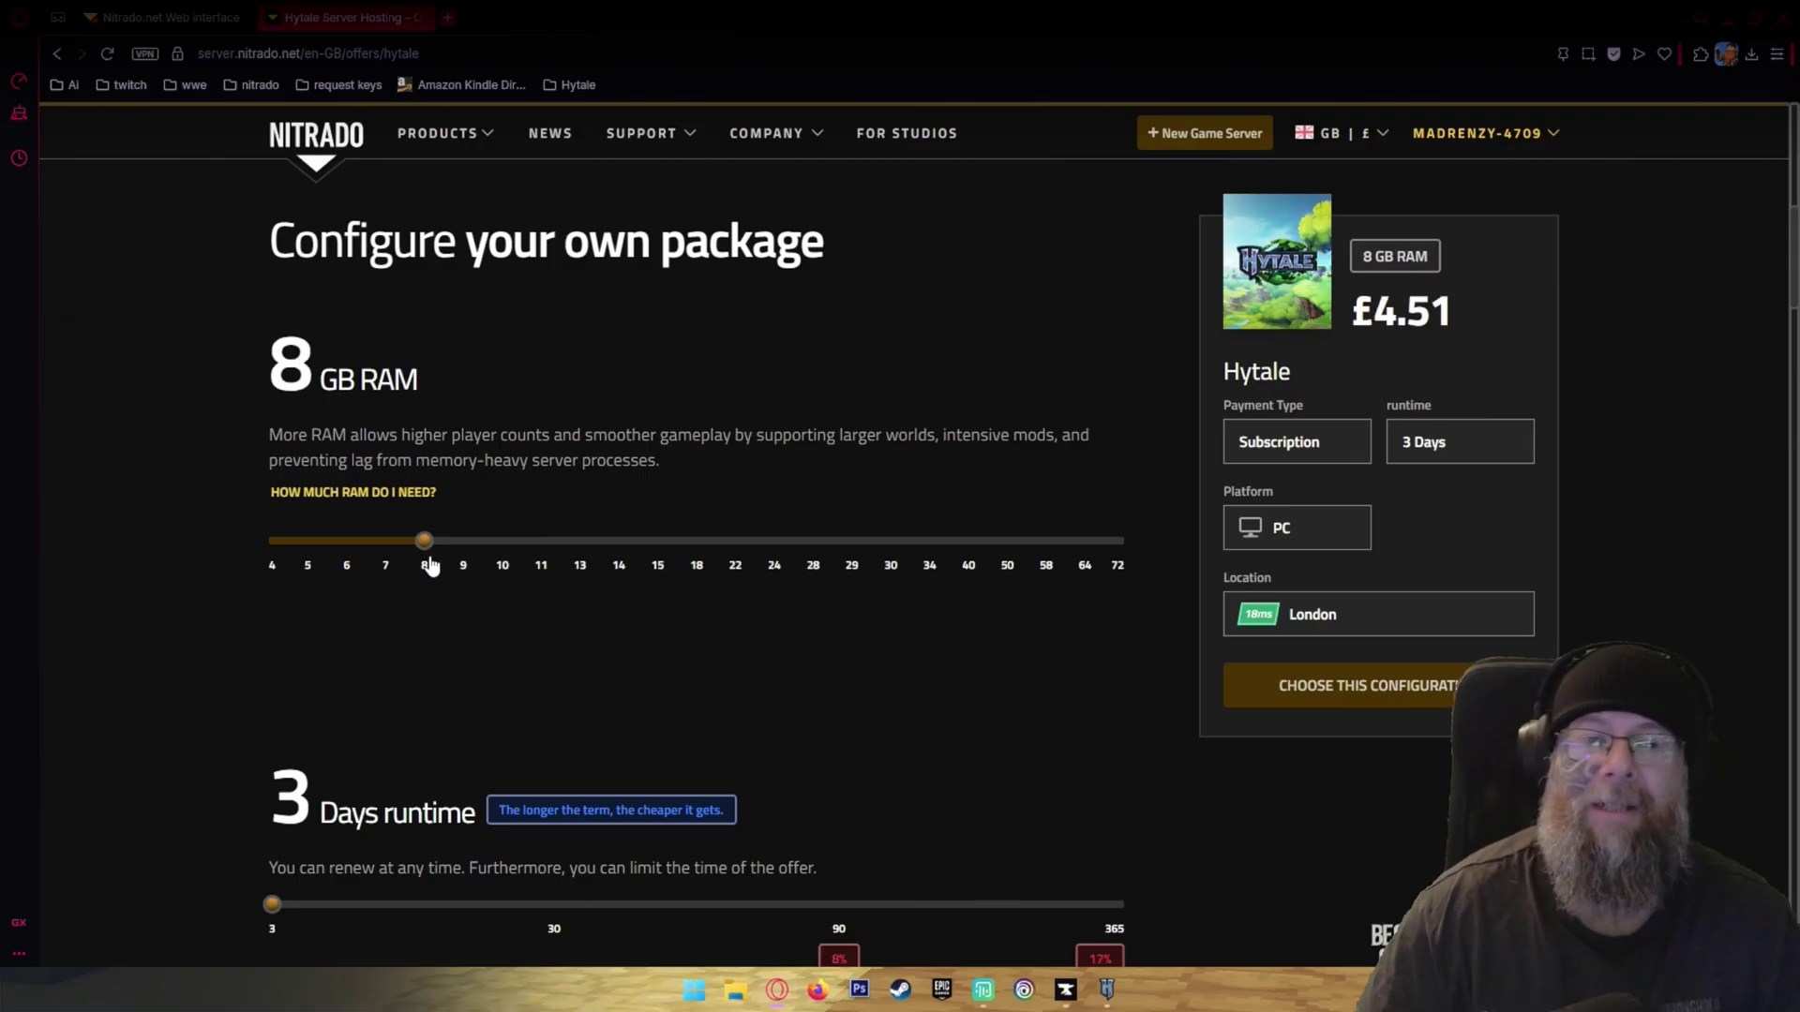
left_click_drag(429, 563, 317, 564)
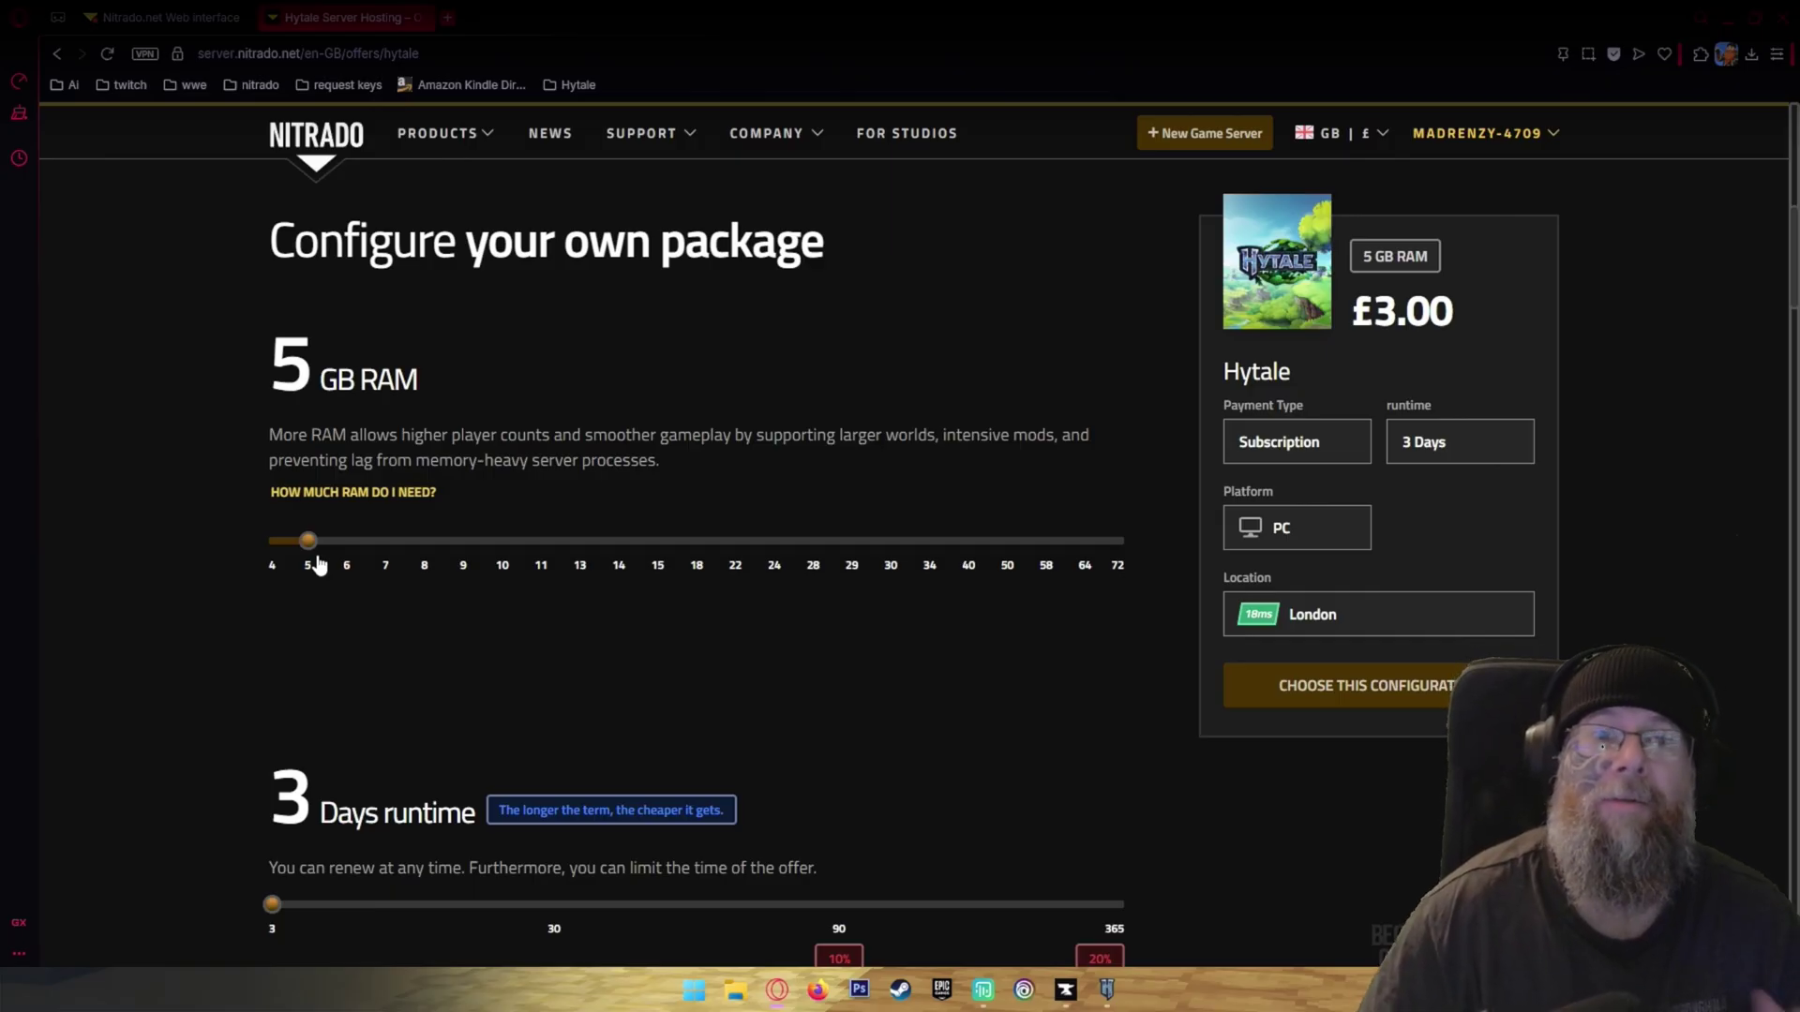
left_click_drag(319, 563, 442, 563)
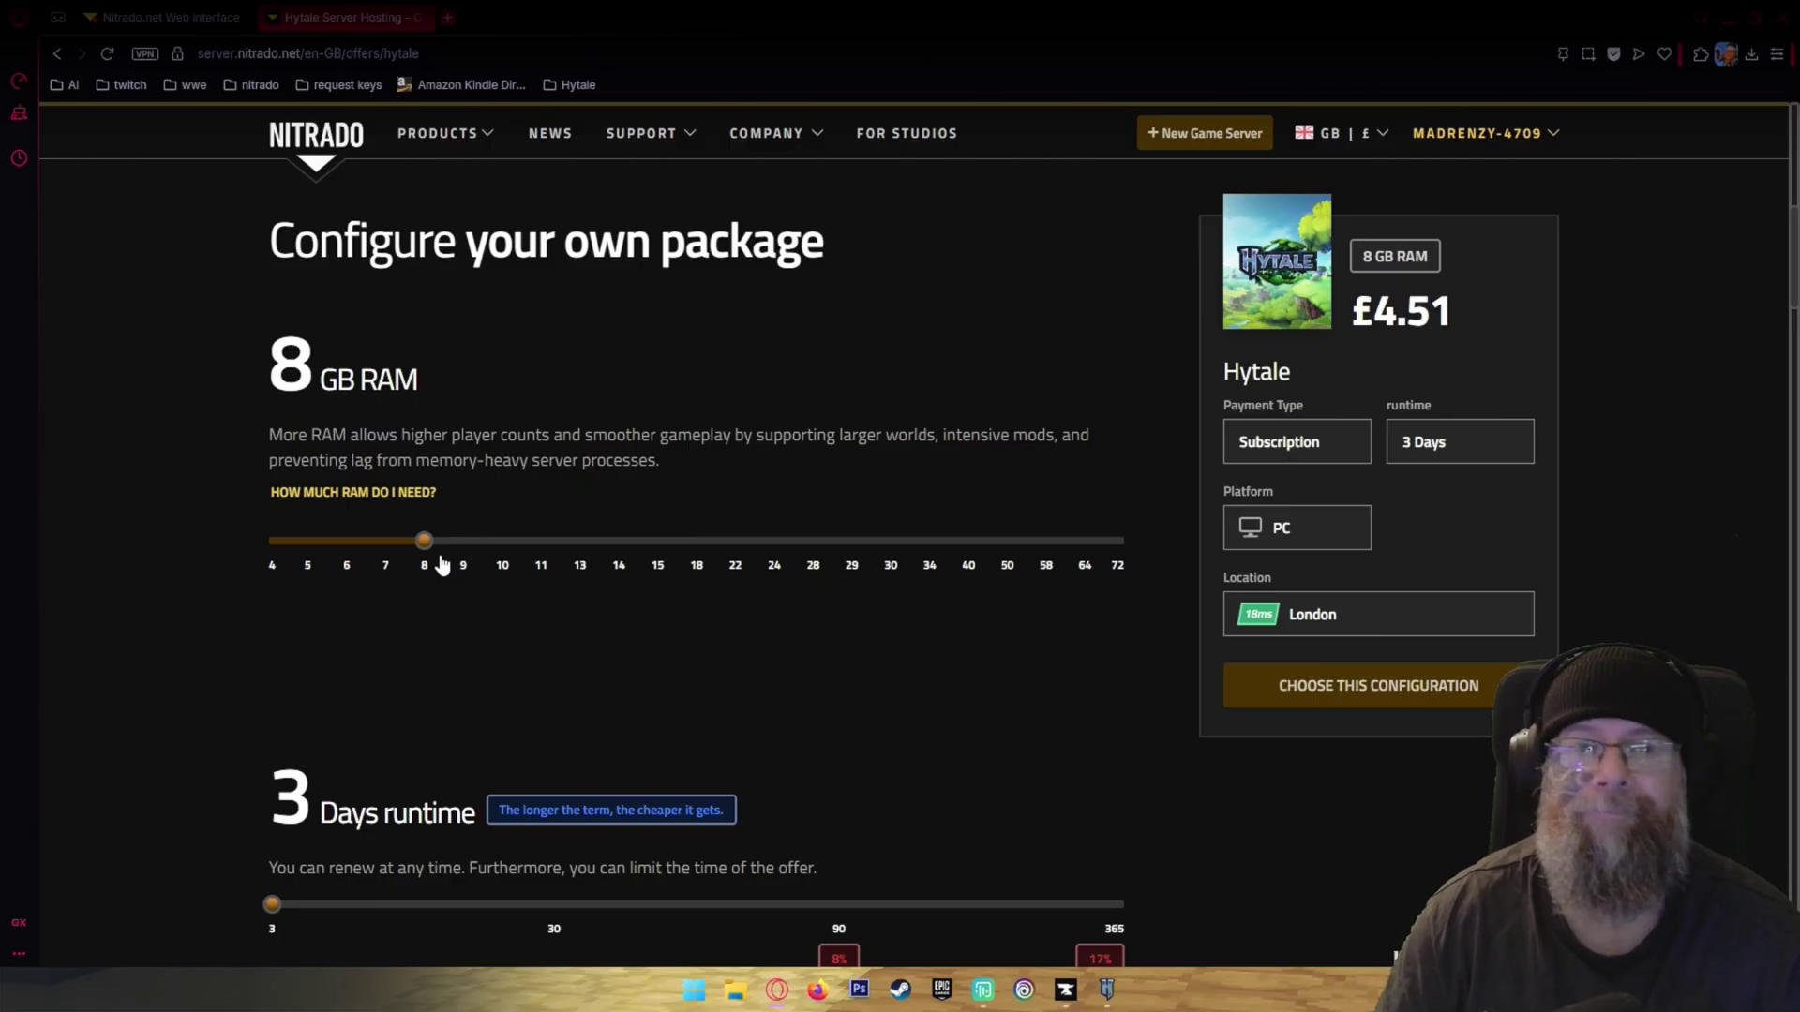
left_click_drag(443, 564, 249, 591)
Step: Set the package to 8 GB RAM and a 90-day runtime after comparing longer runtimes
scroll(258, 609, "down", 3)
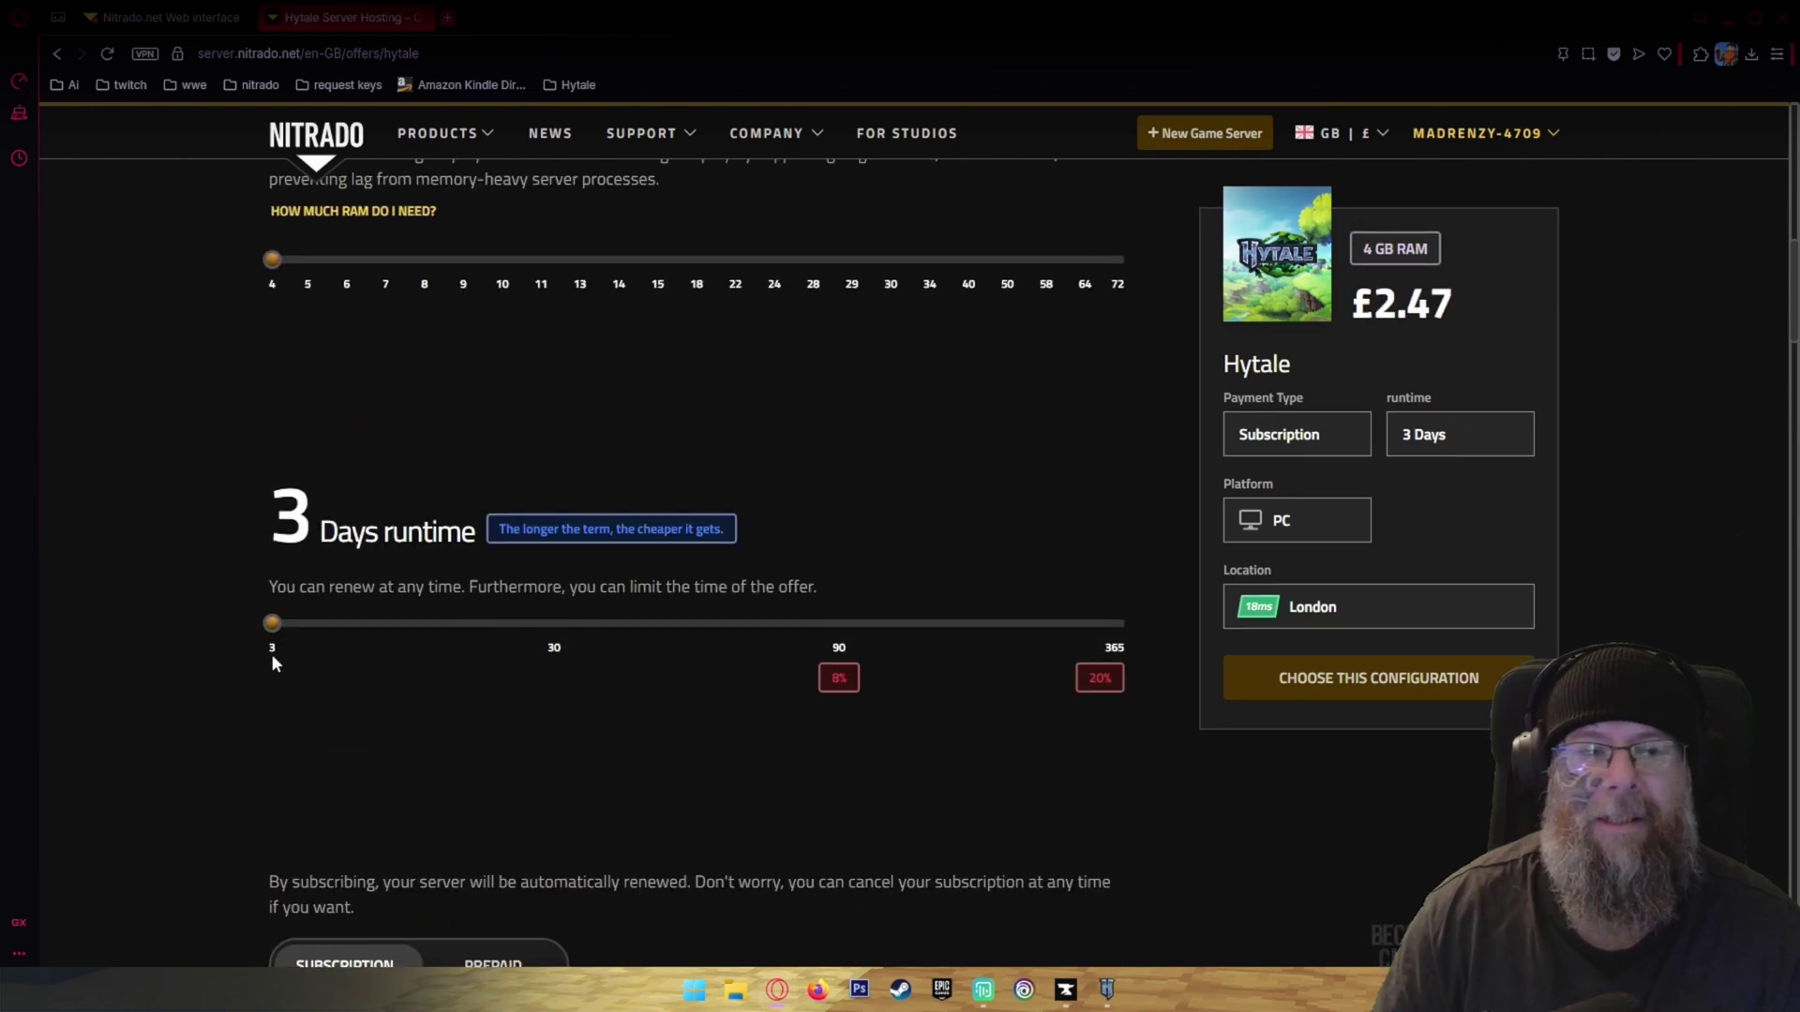
scroll(319, 591, "up", 3)
left_click(440, 544)
scroll(363, 747, "down", 3)
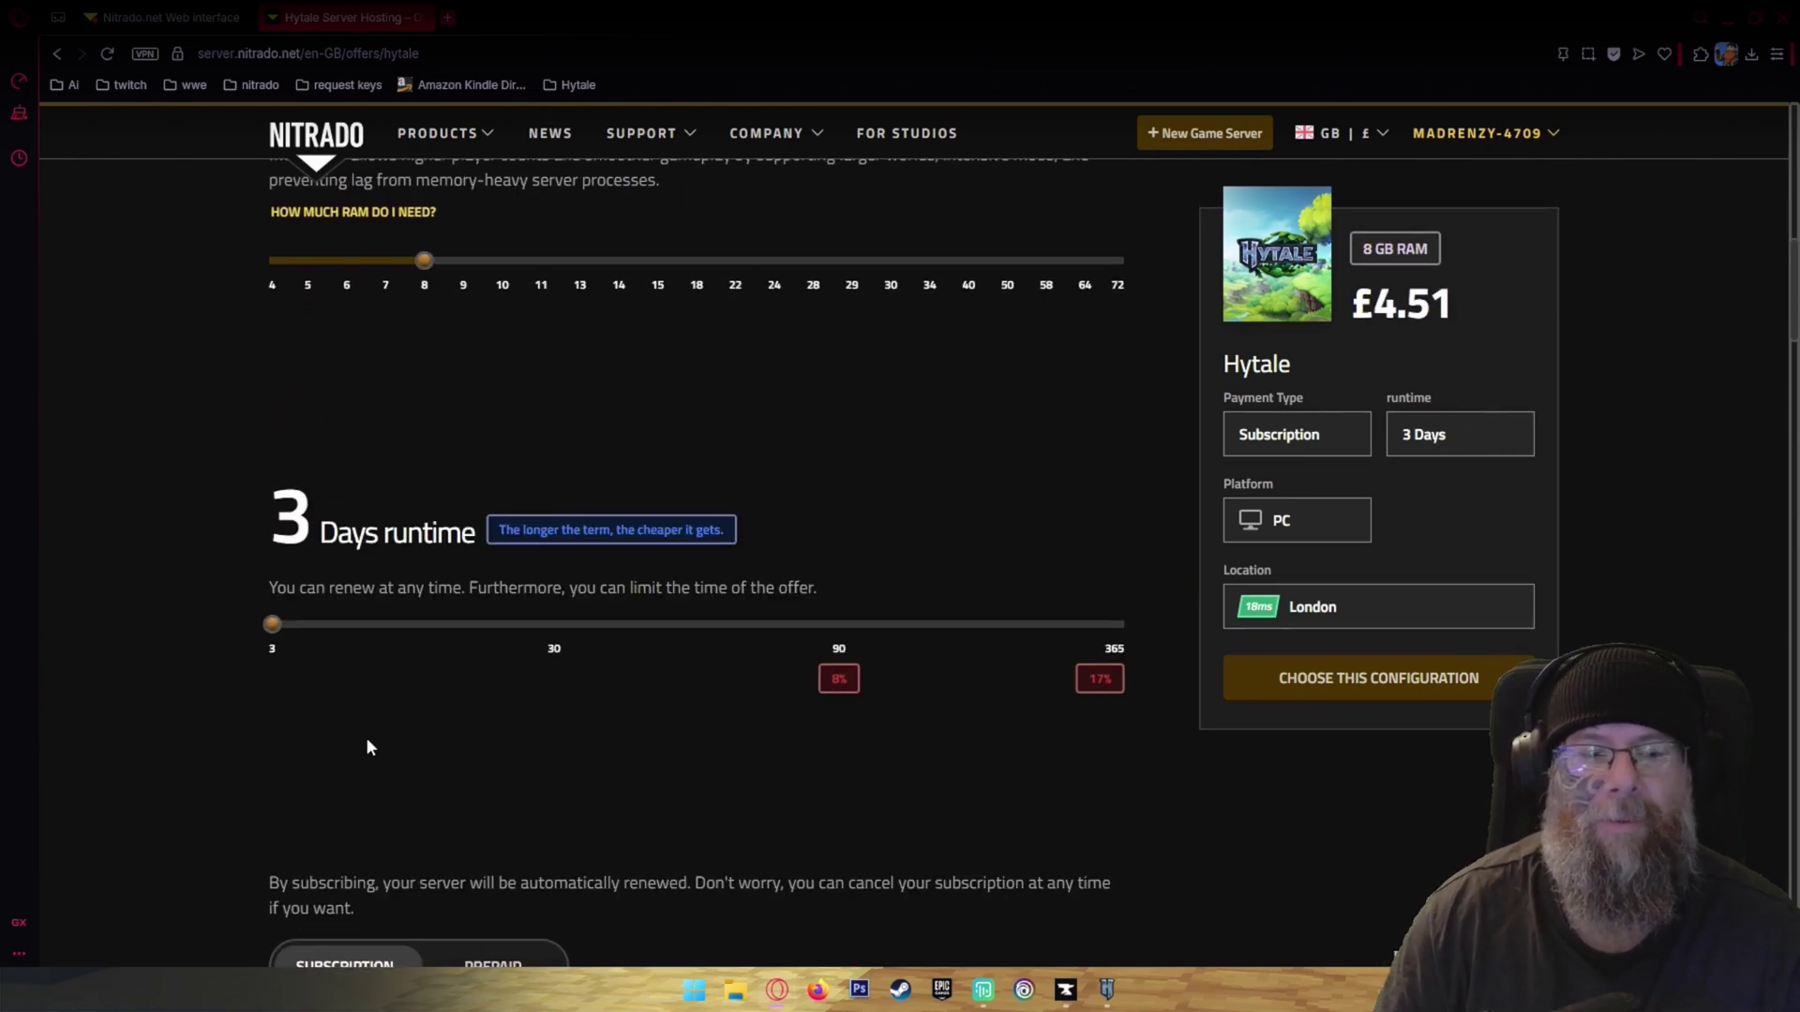
left_click_drag(270, 634, 1021, 650)
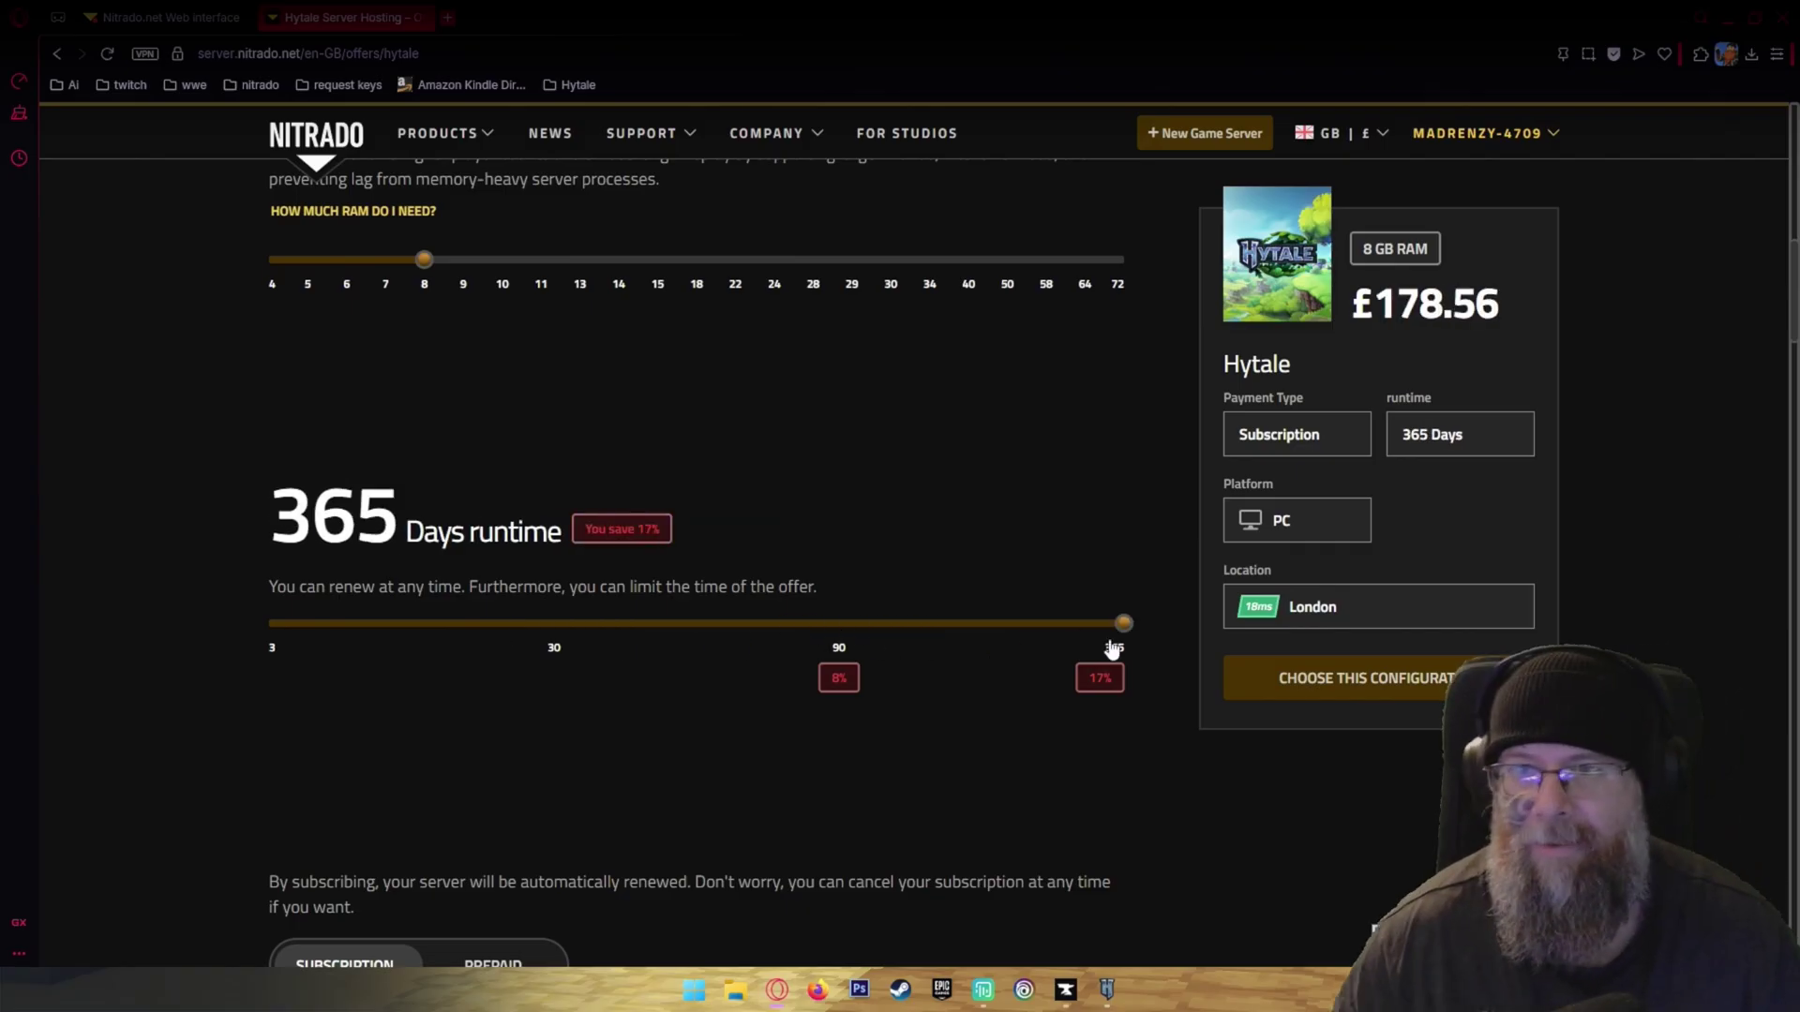
left_click(949, 636)
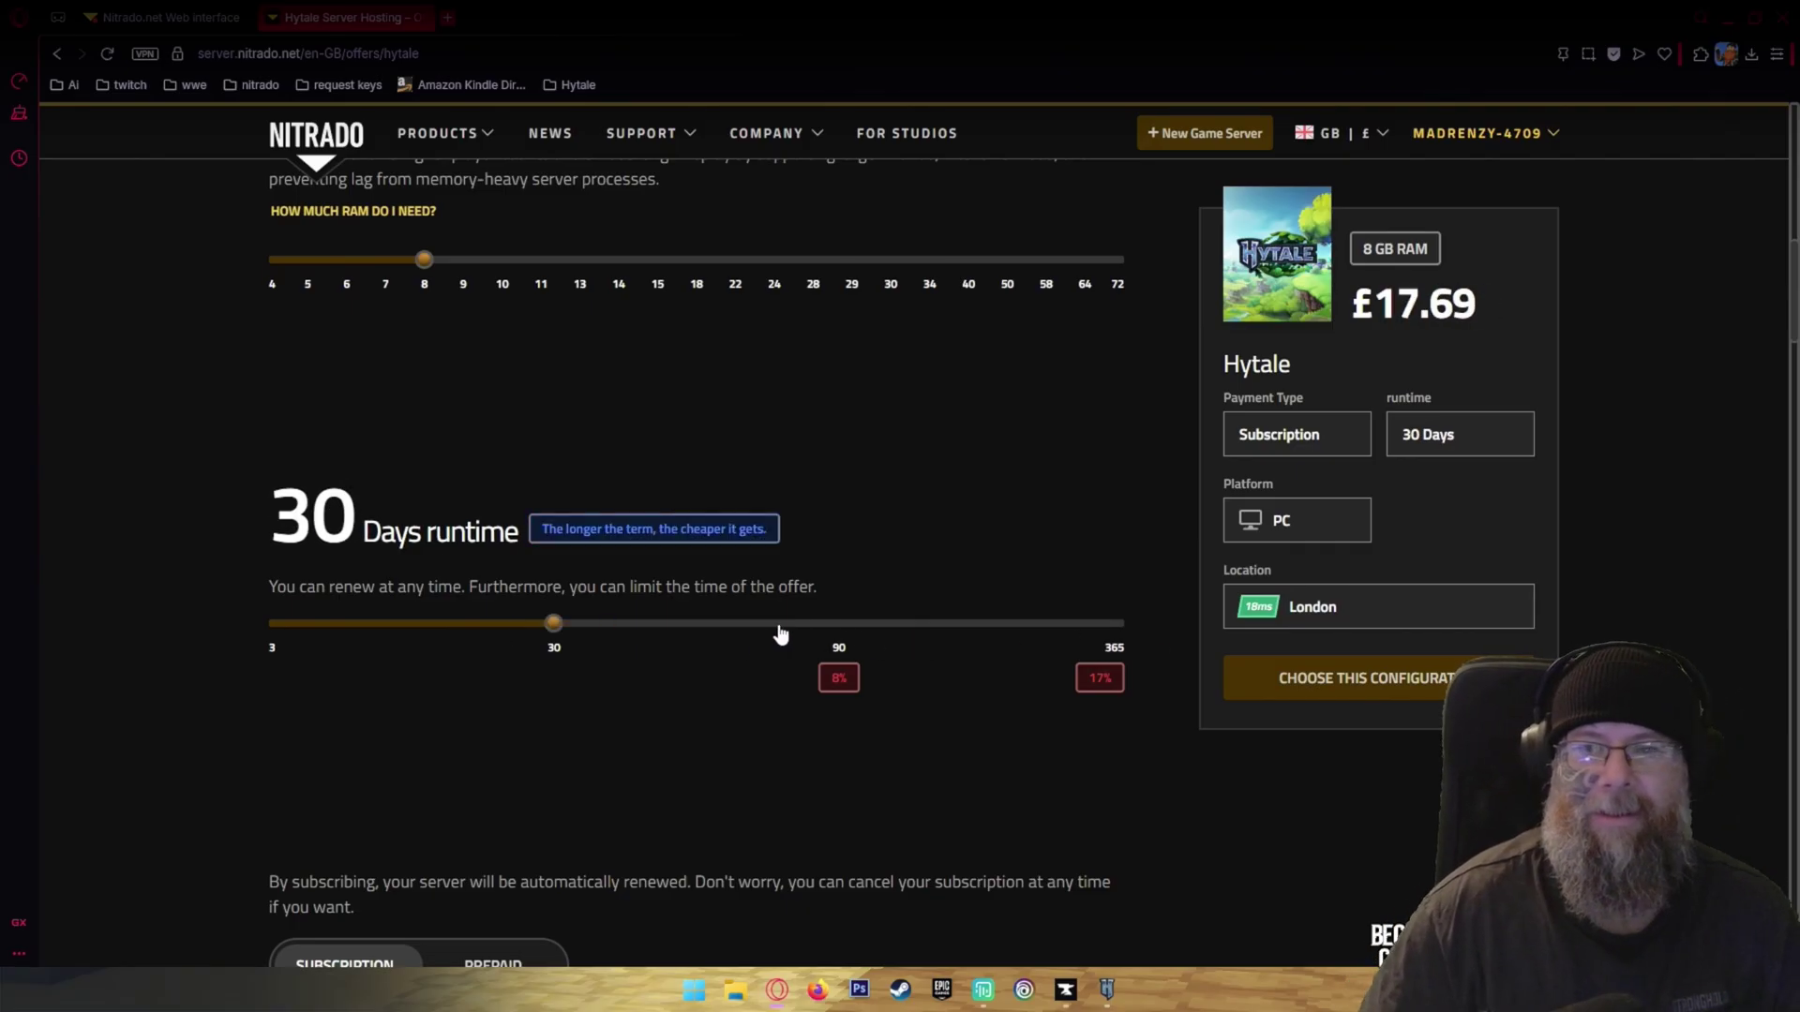
left_click_drag(687, 634, 537, 801)
scroll(536, 802, "down", 4)
left_click(849, 255)
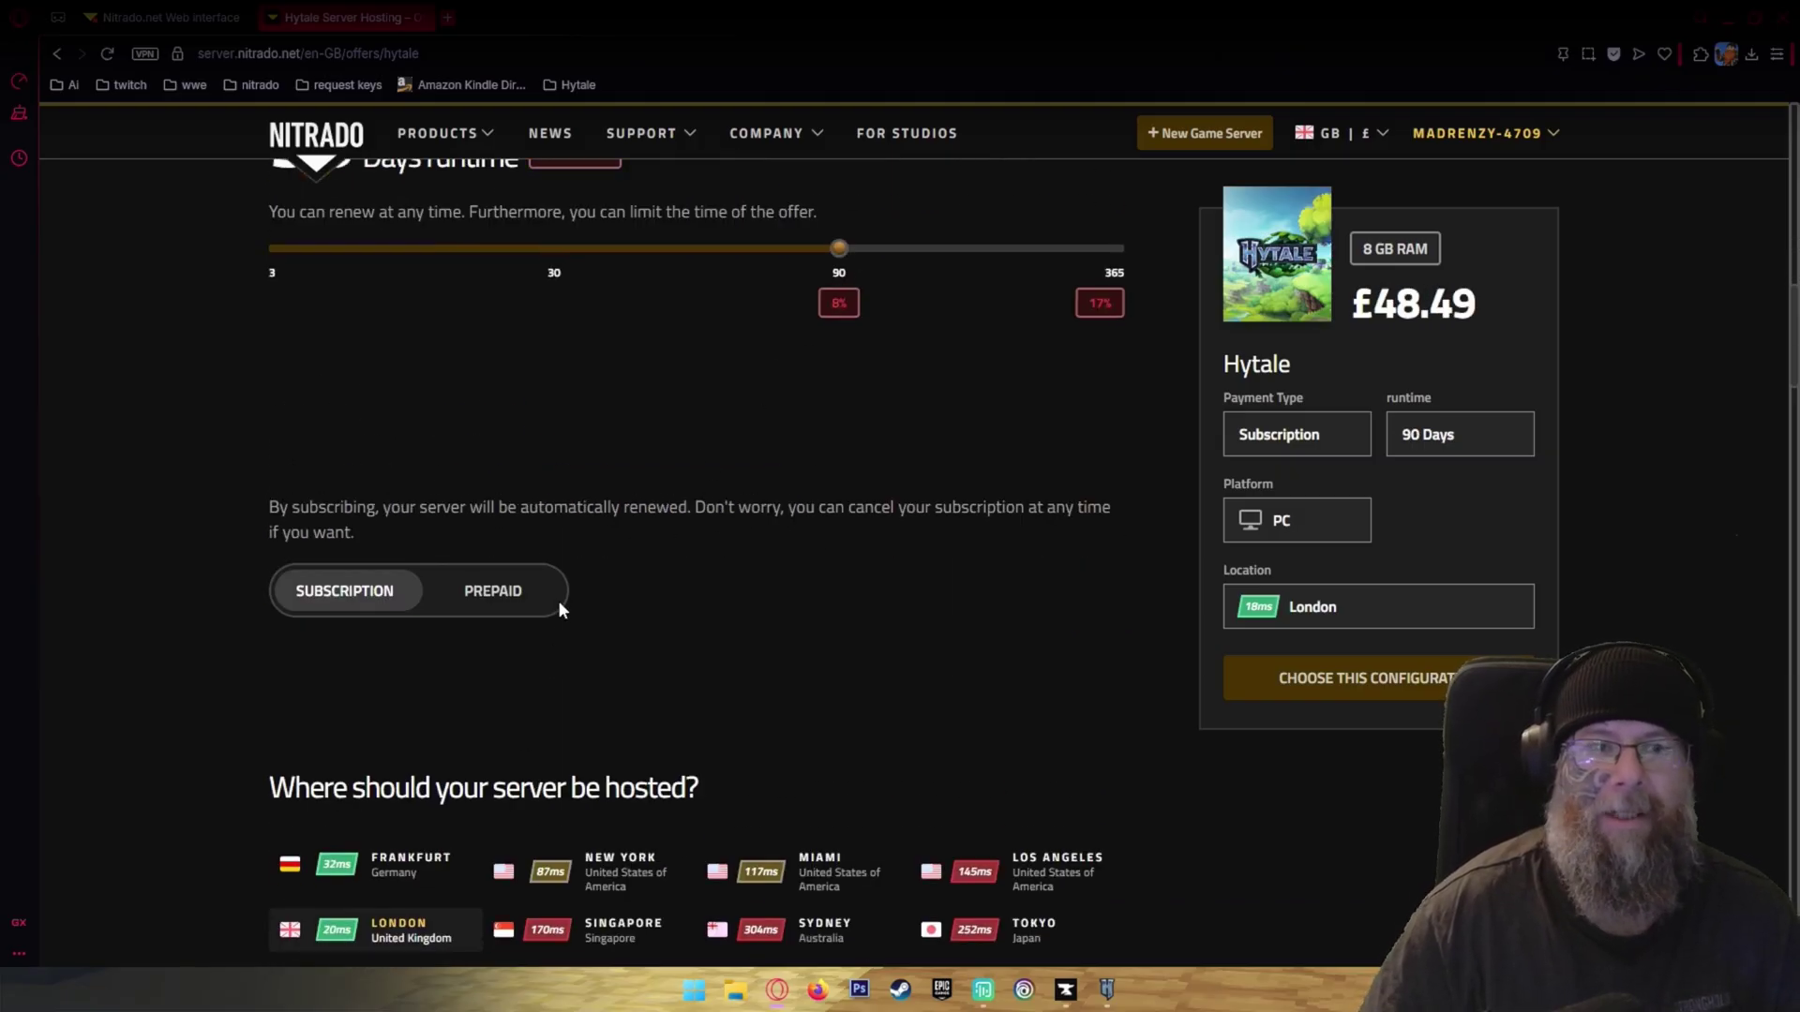
Step: Switch payment to prepaid at £48.49 and go to the Hytale server's web interface Settings
scroll(543, 581, "down", 2)
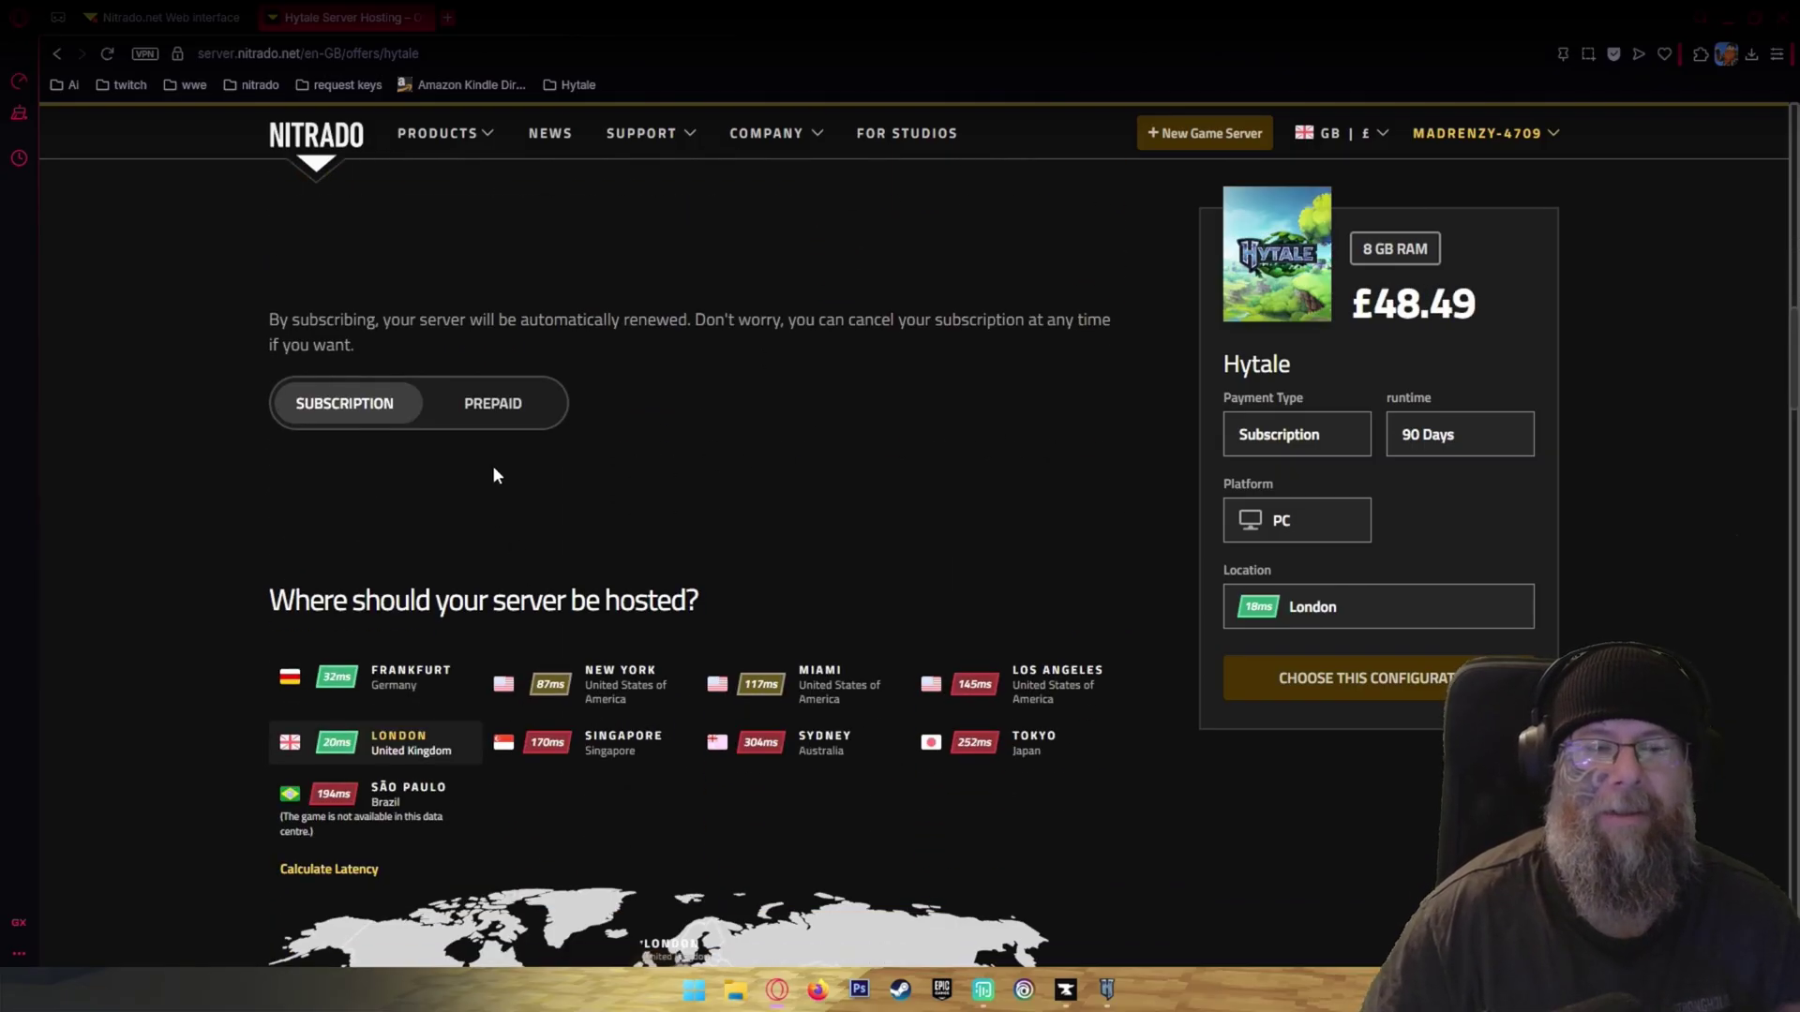
left_click(506, 406)
scroll(427, 545, "down", 3)
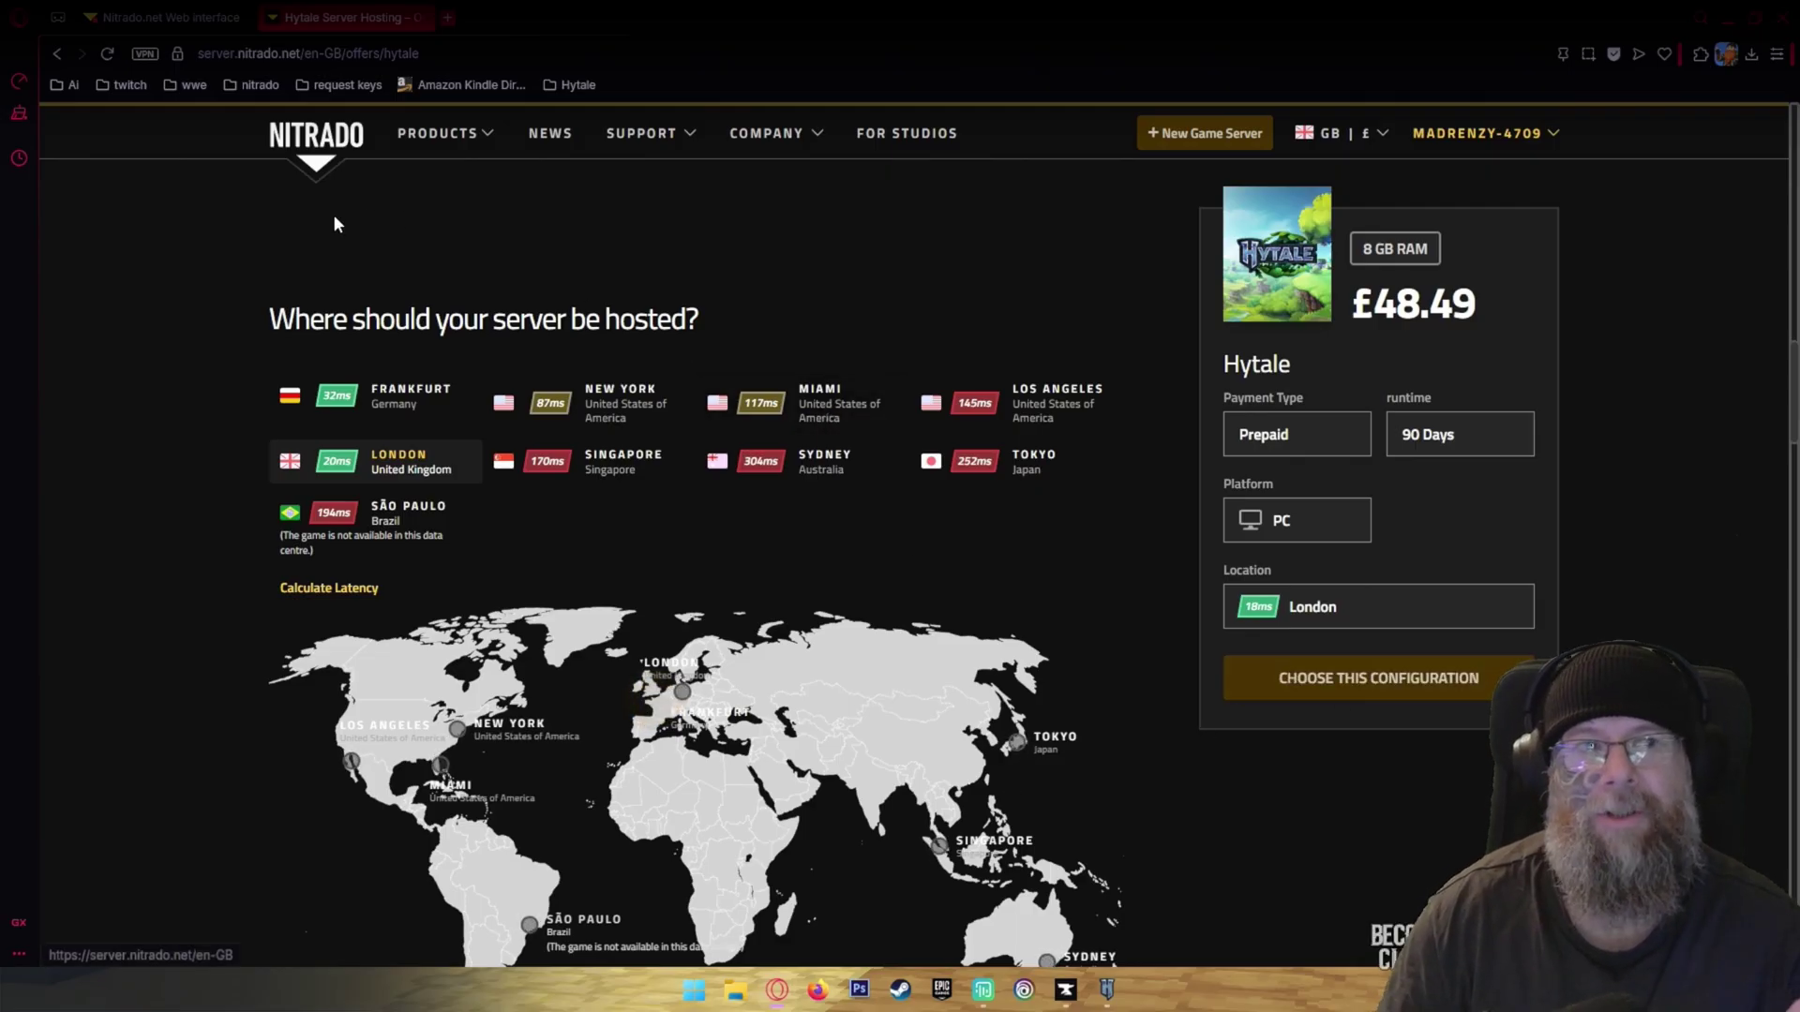
left_click(169, 17)
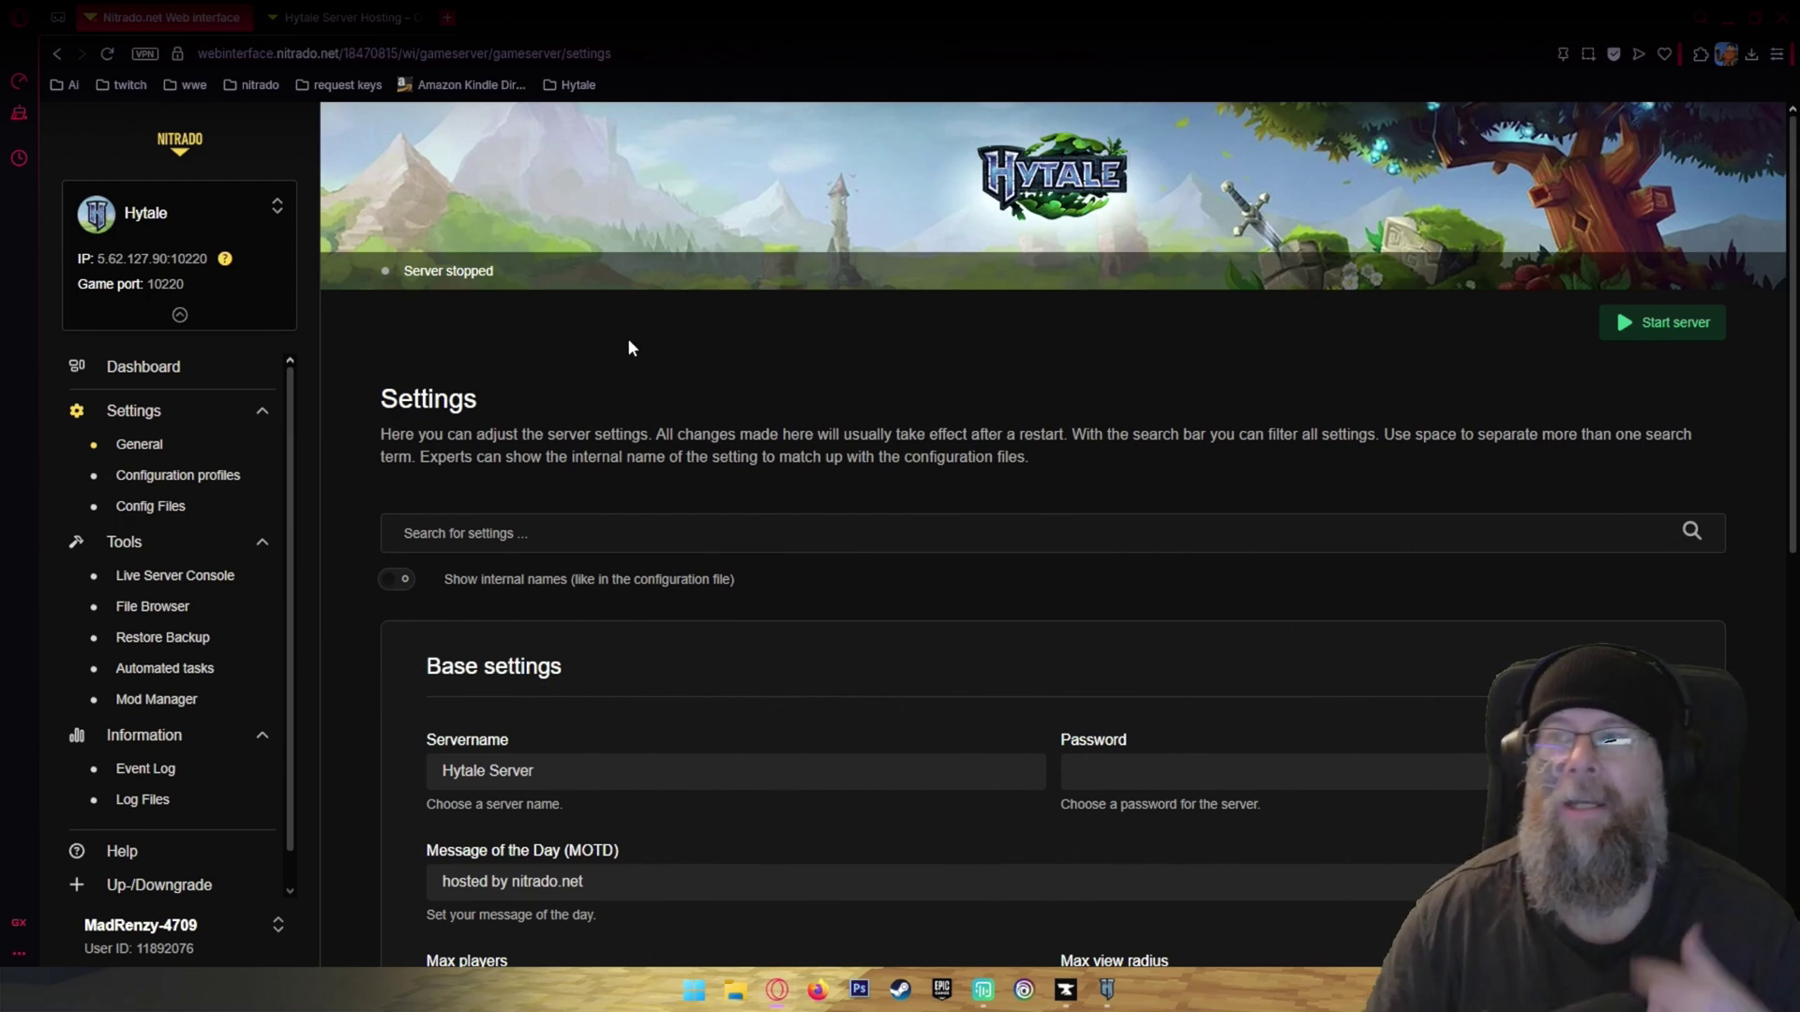
key("ctrl+Tab")
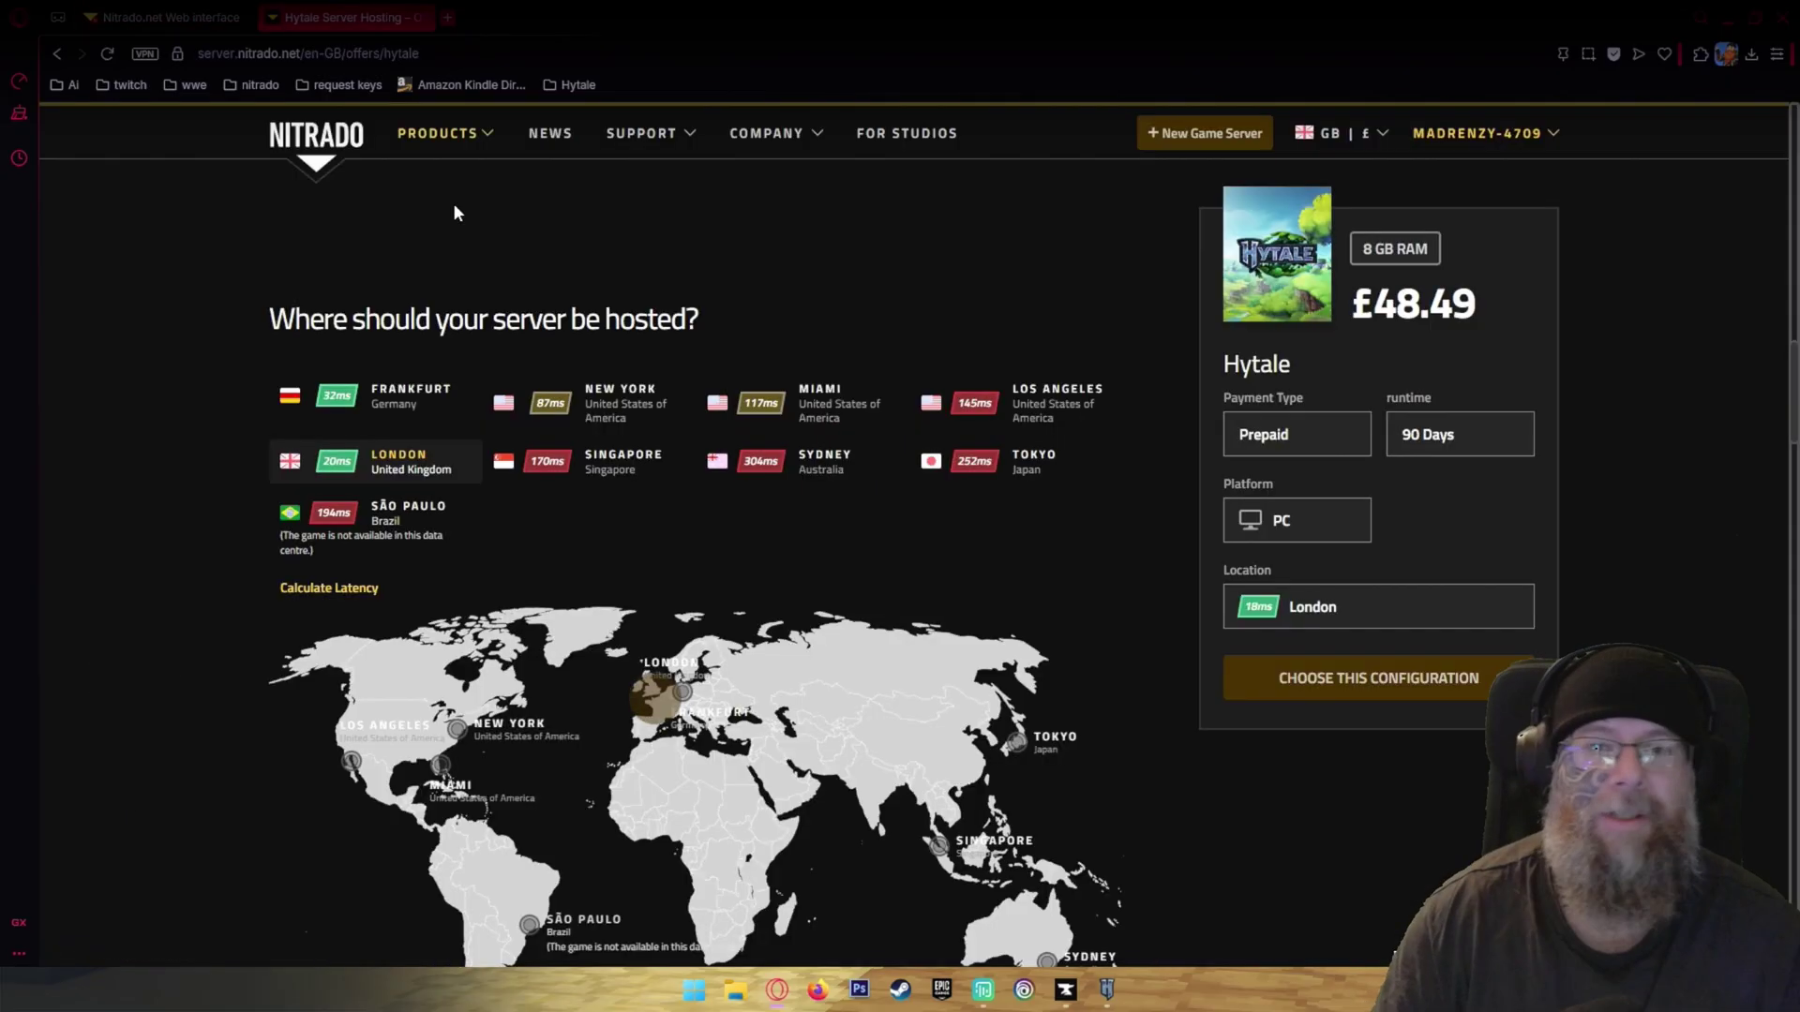
left_click(1477, 133)
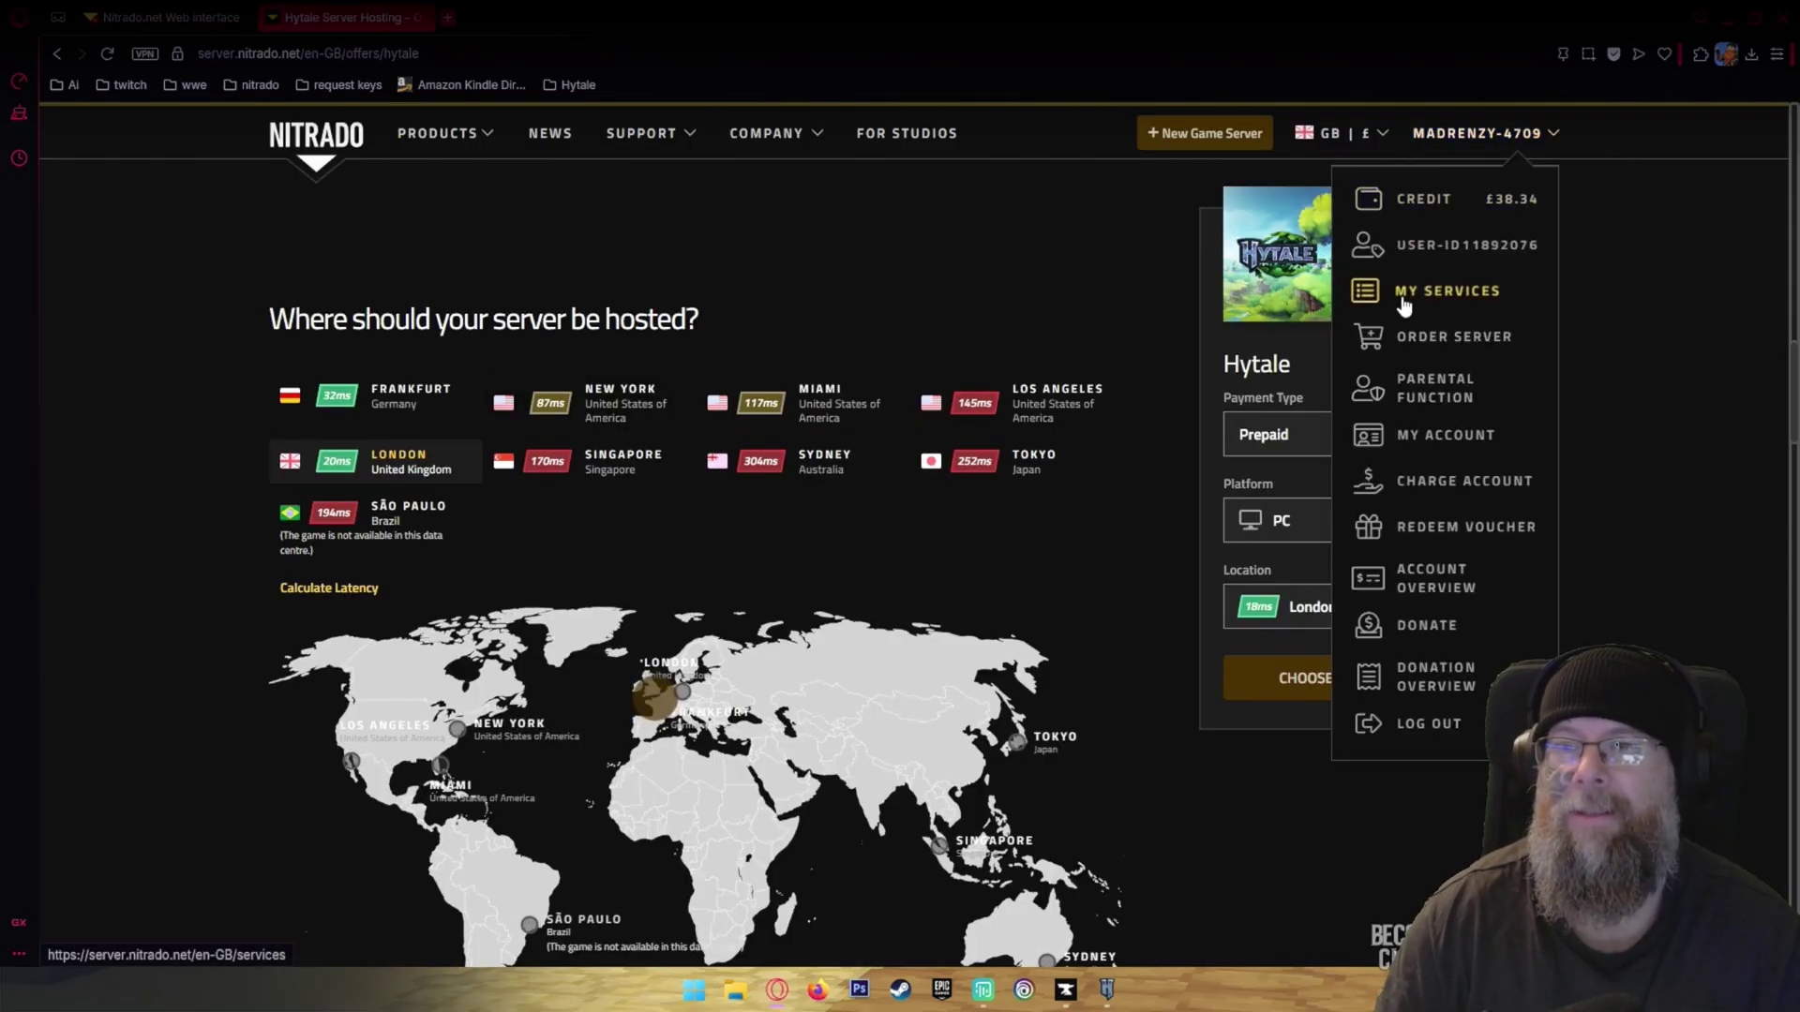
left_click(1453, 290)
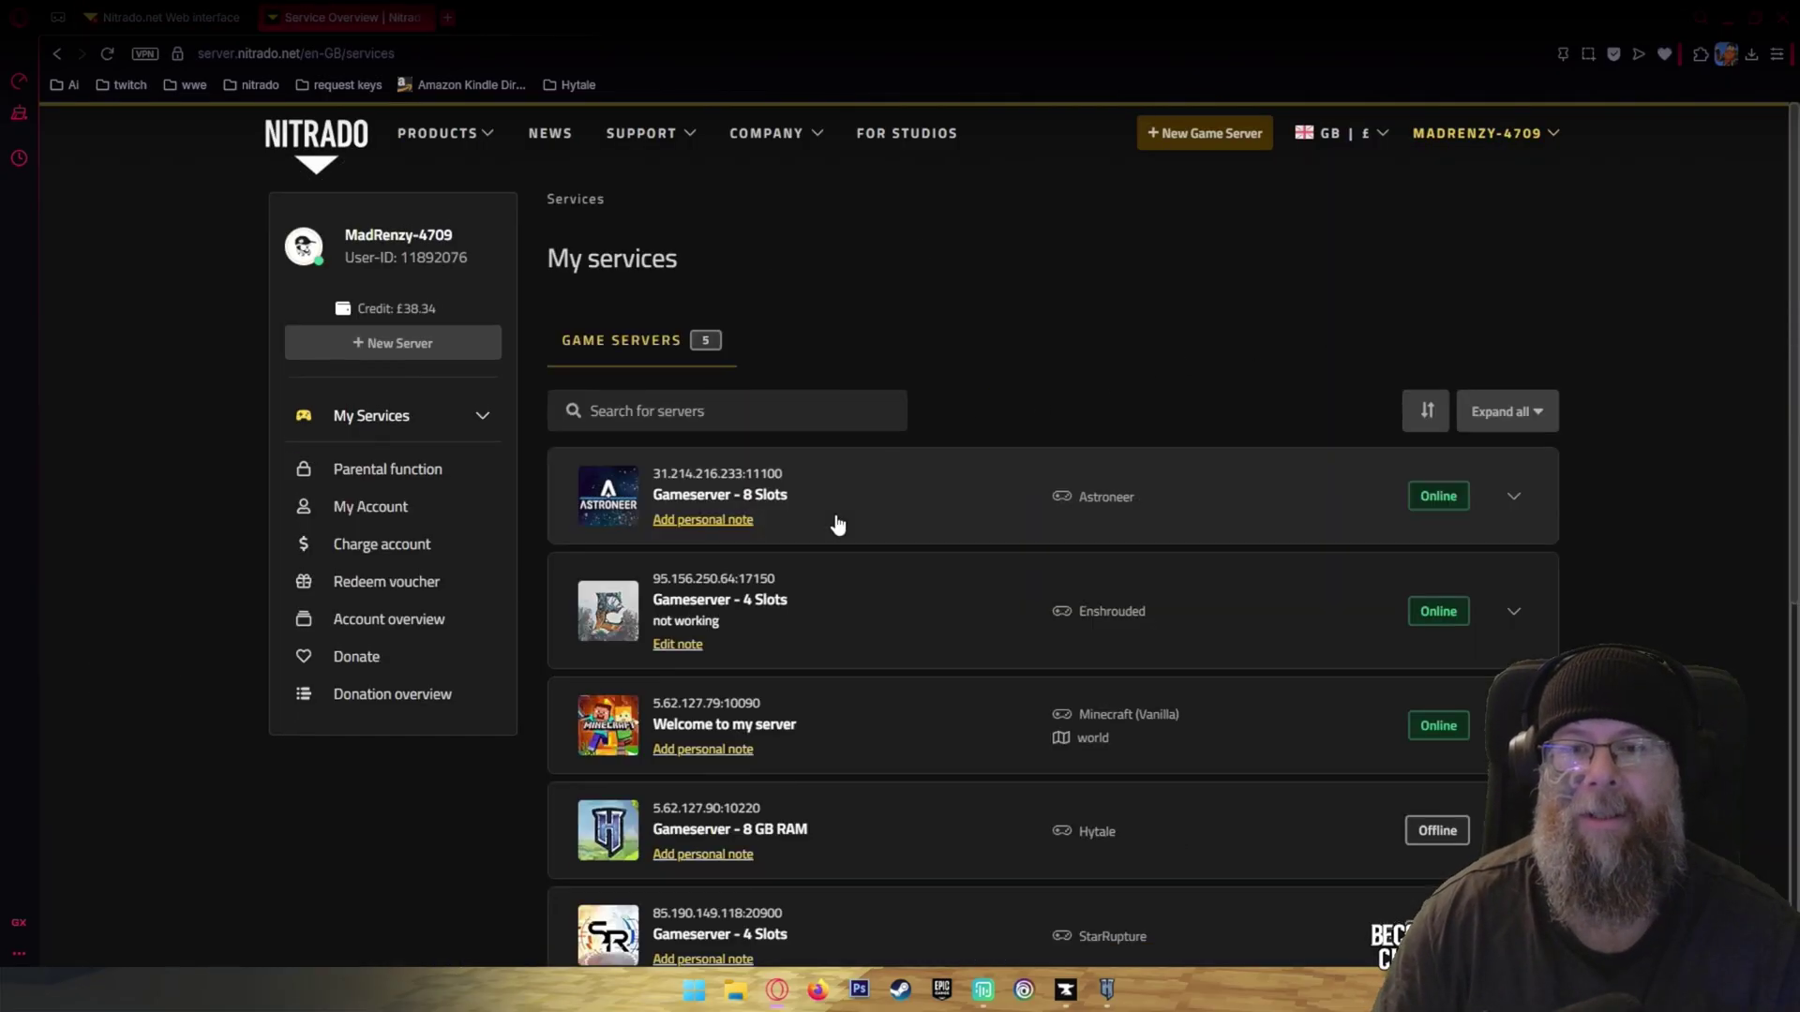
scroll(820, 553, "down", 3)
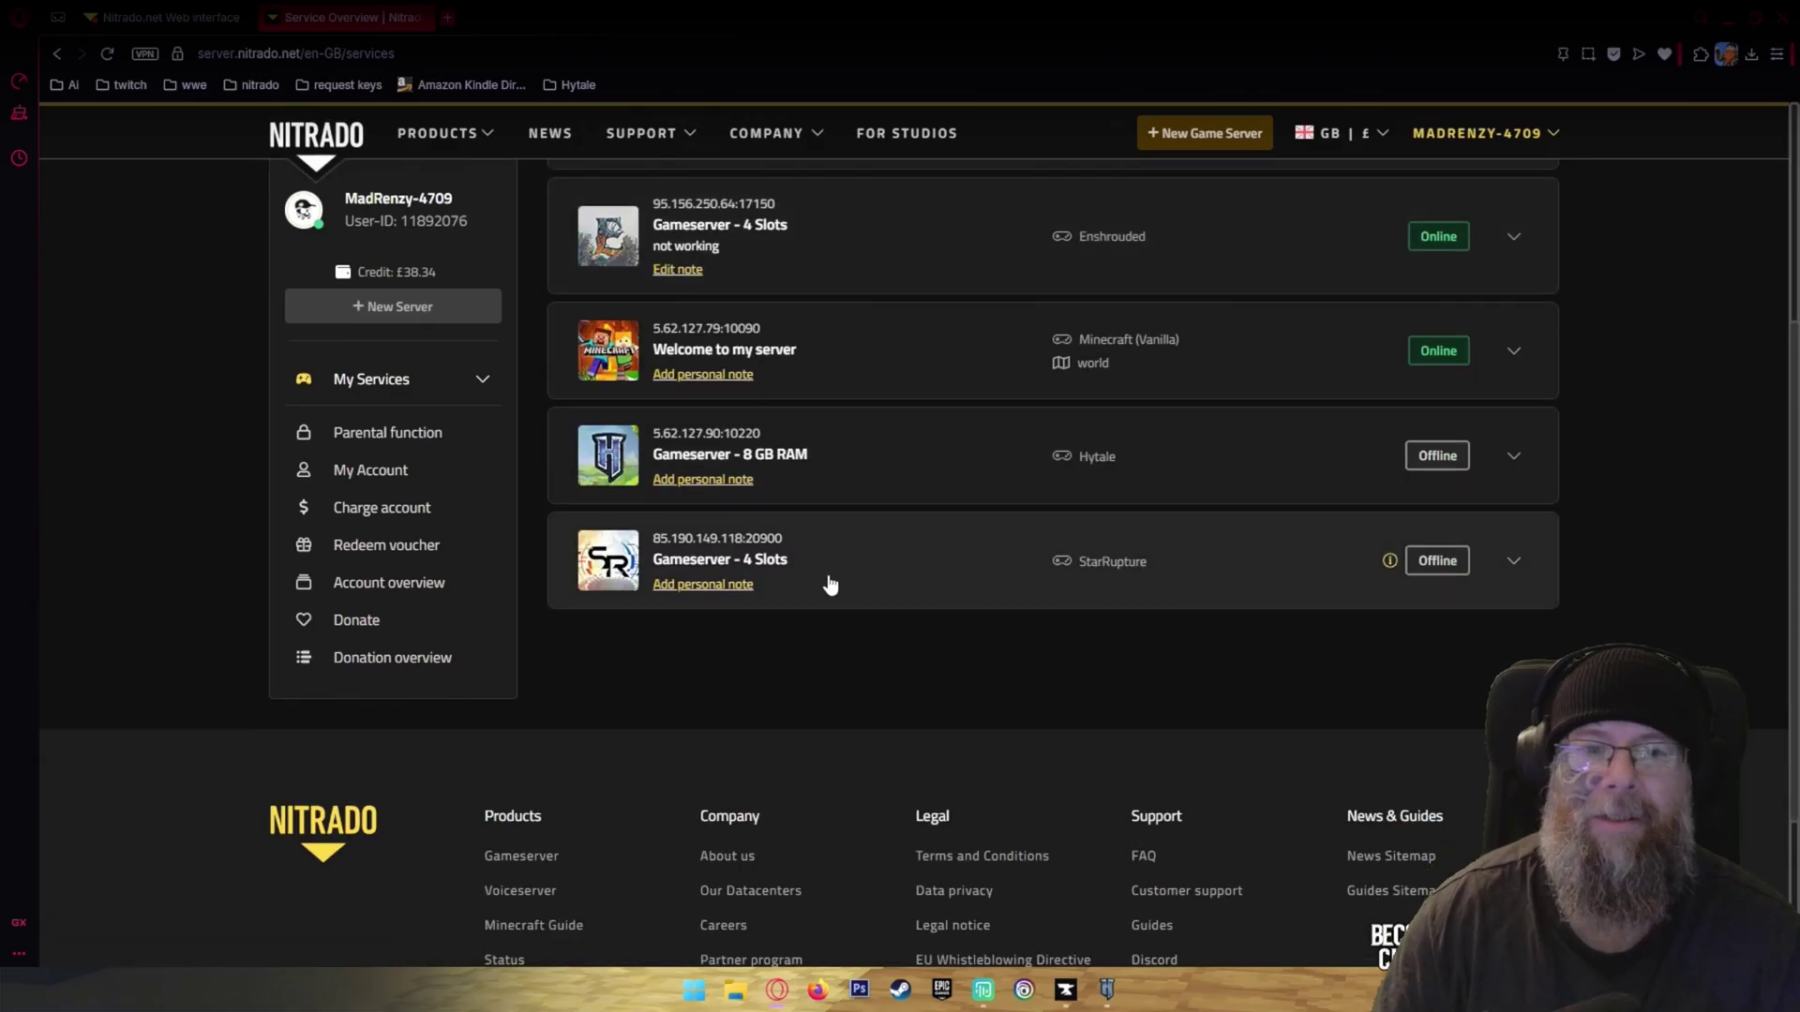
left_click(935, 486)
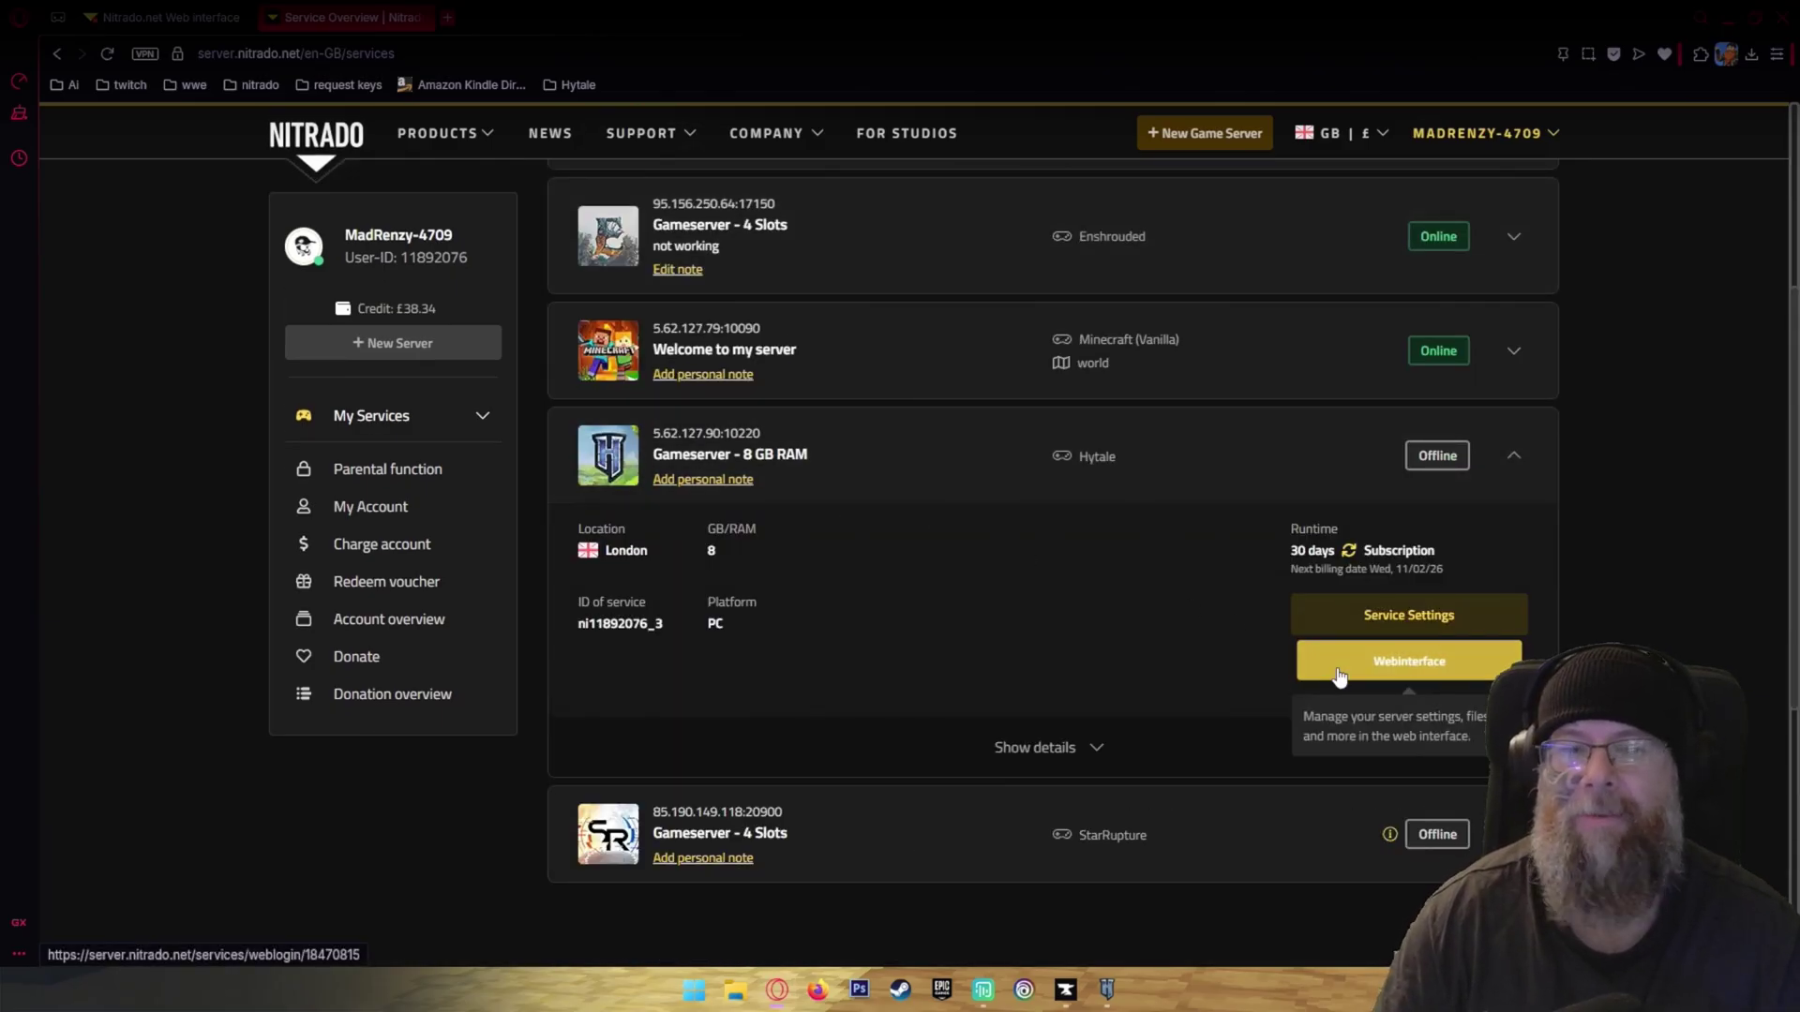
left_click(178, 19)
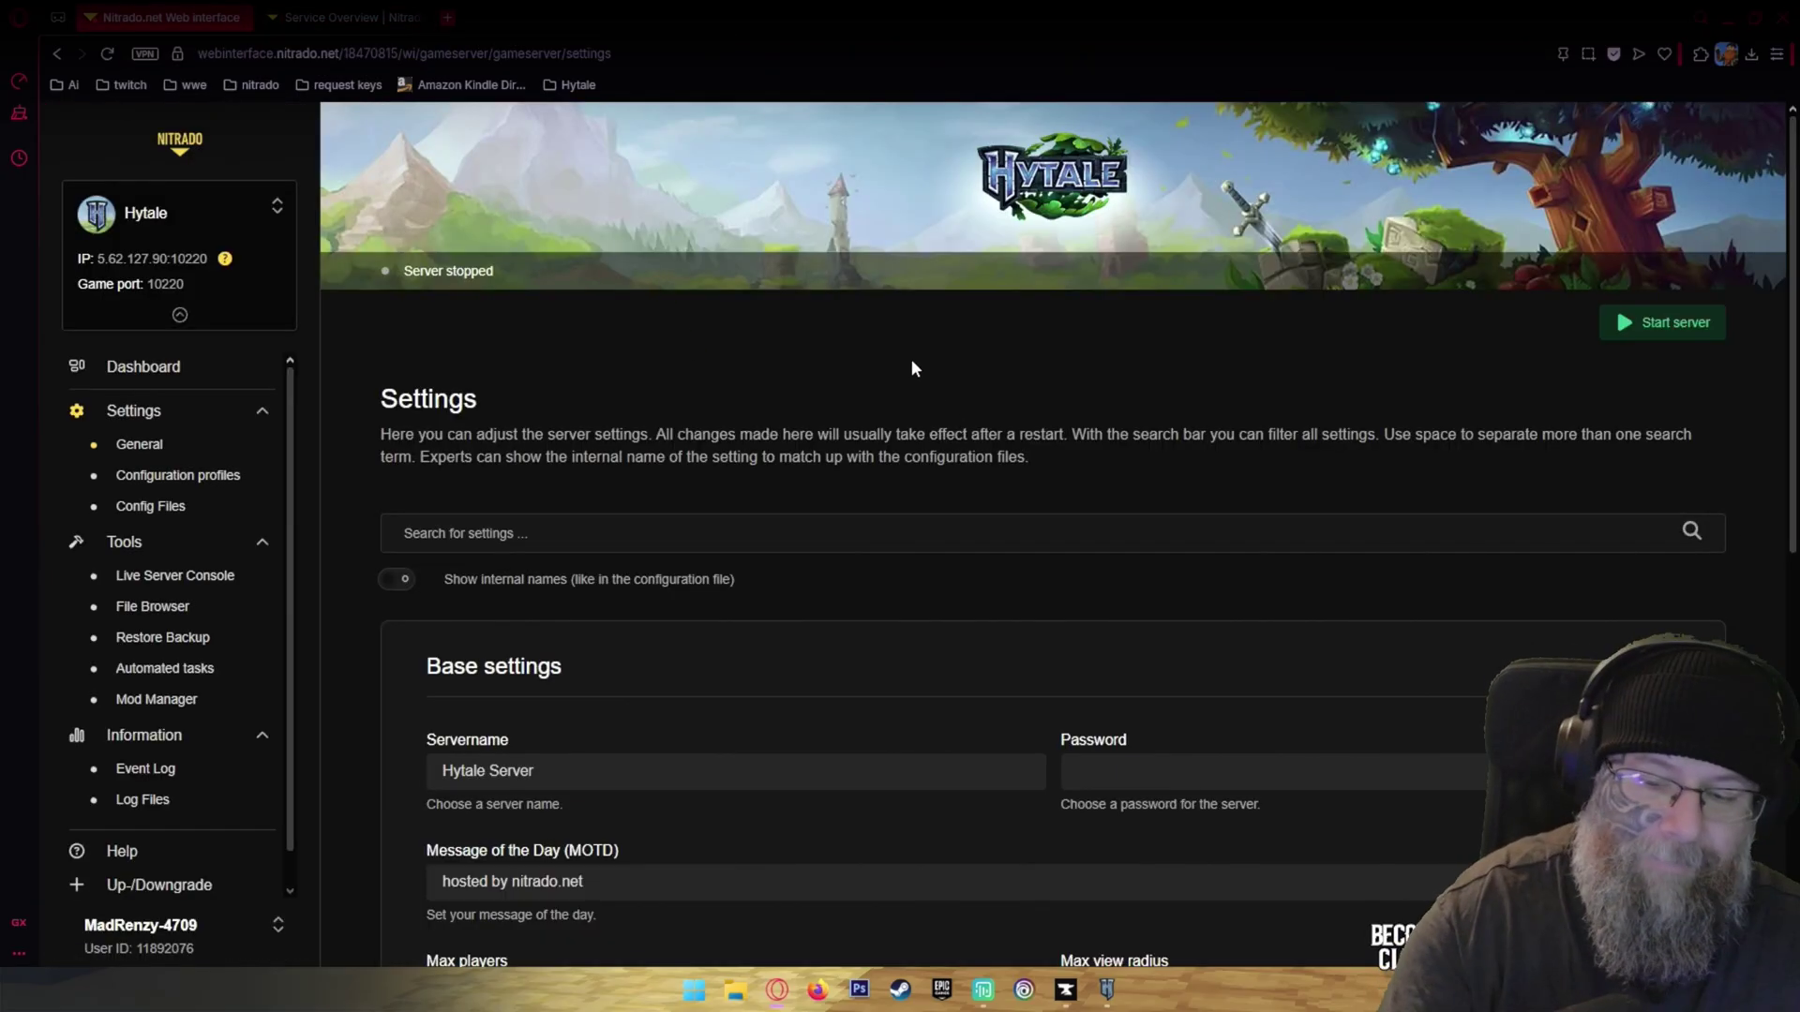
Step: Put the browser in full screen on the Hytale server Settings page with F11
key("F11")
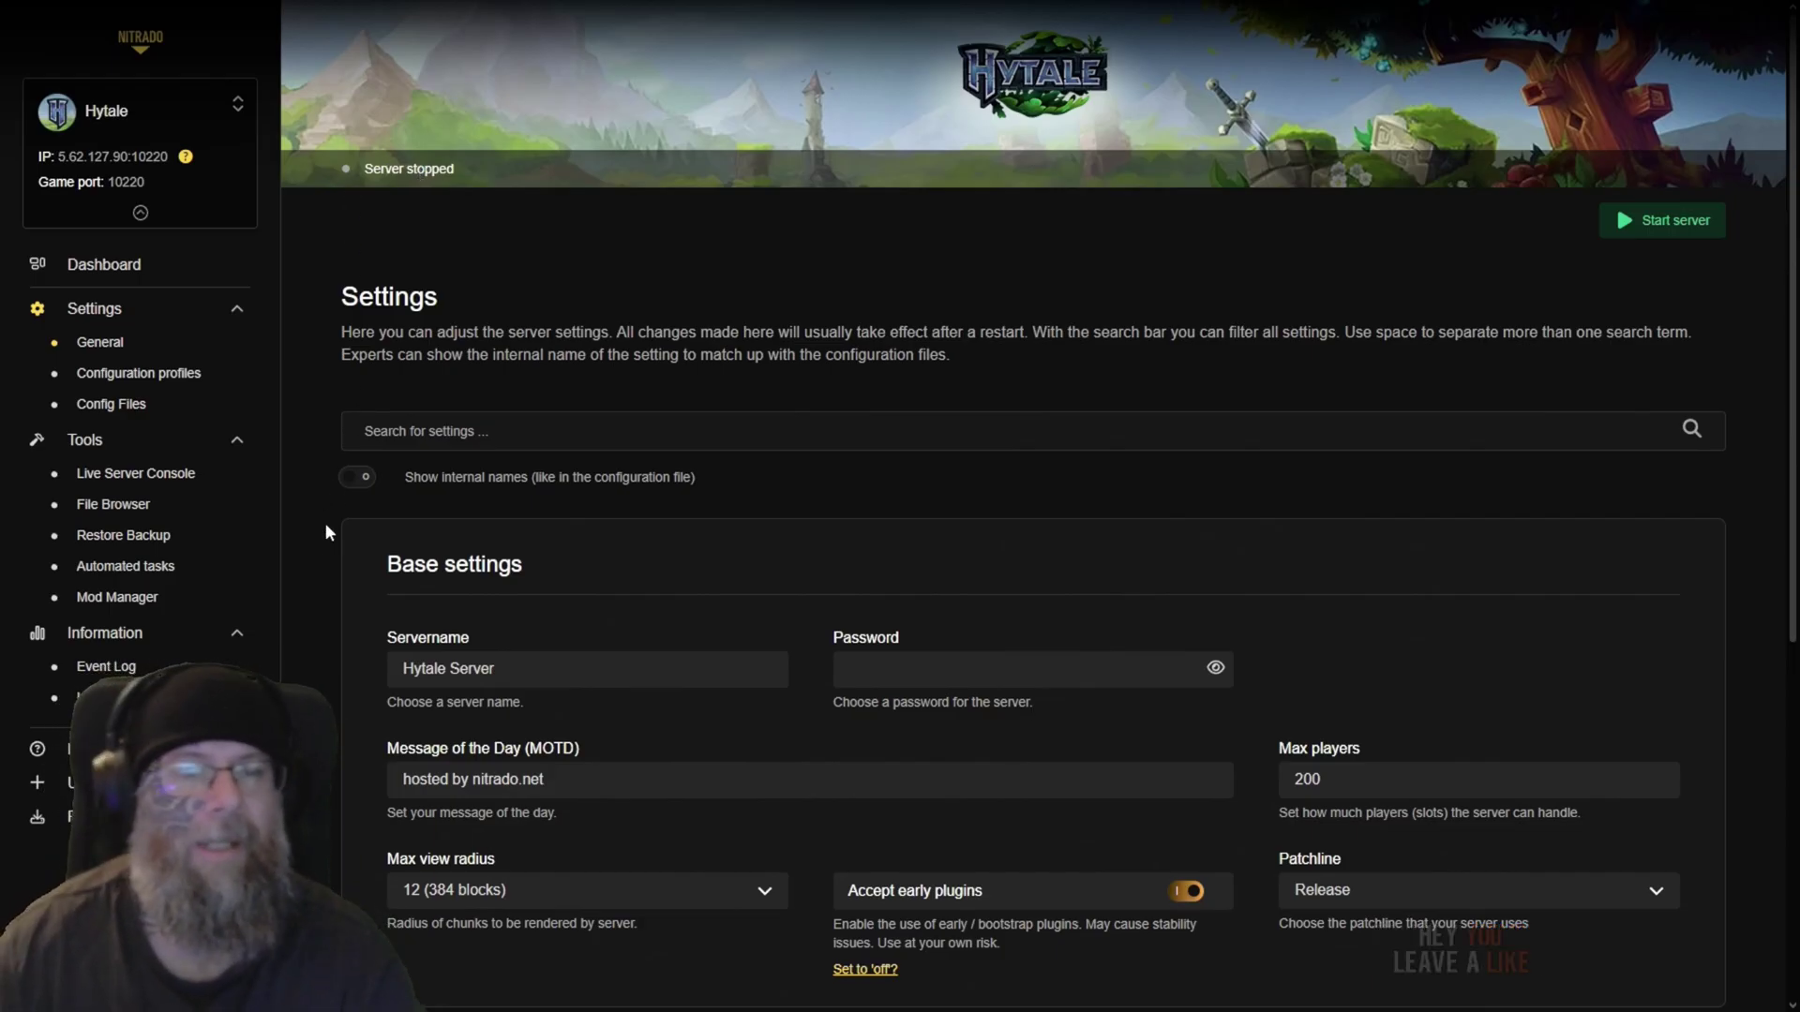
Step: Rename the server to 'Rens world'
scroll(325, 524, "down", 1)
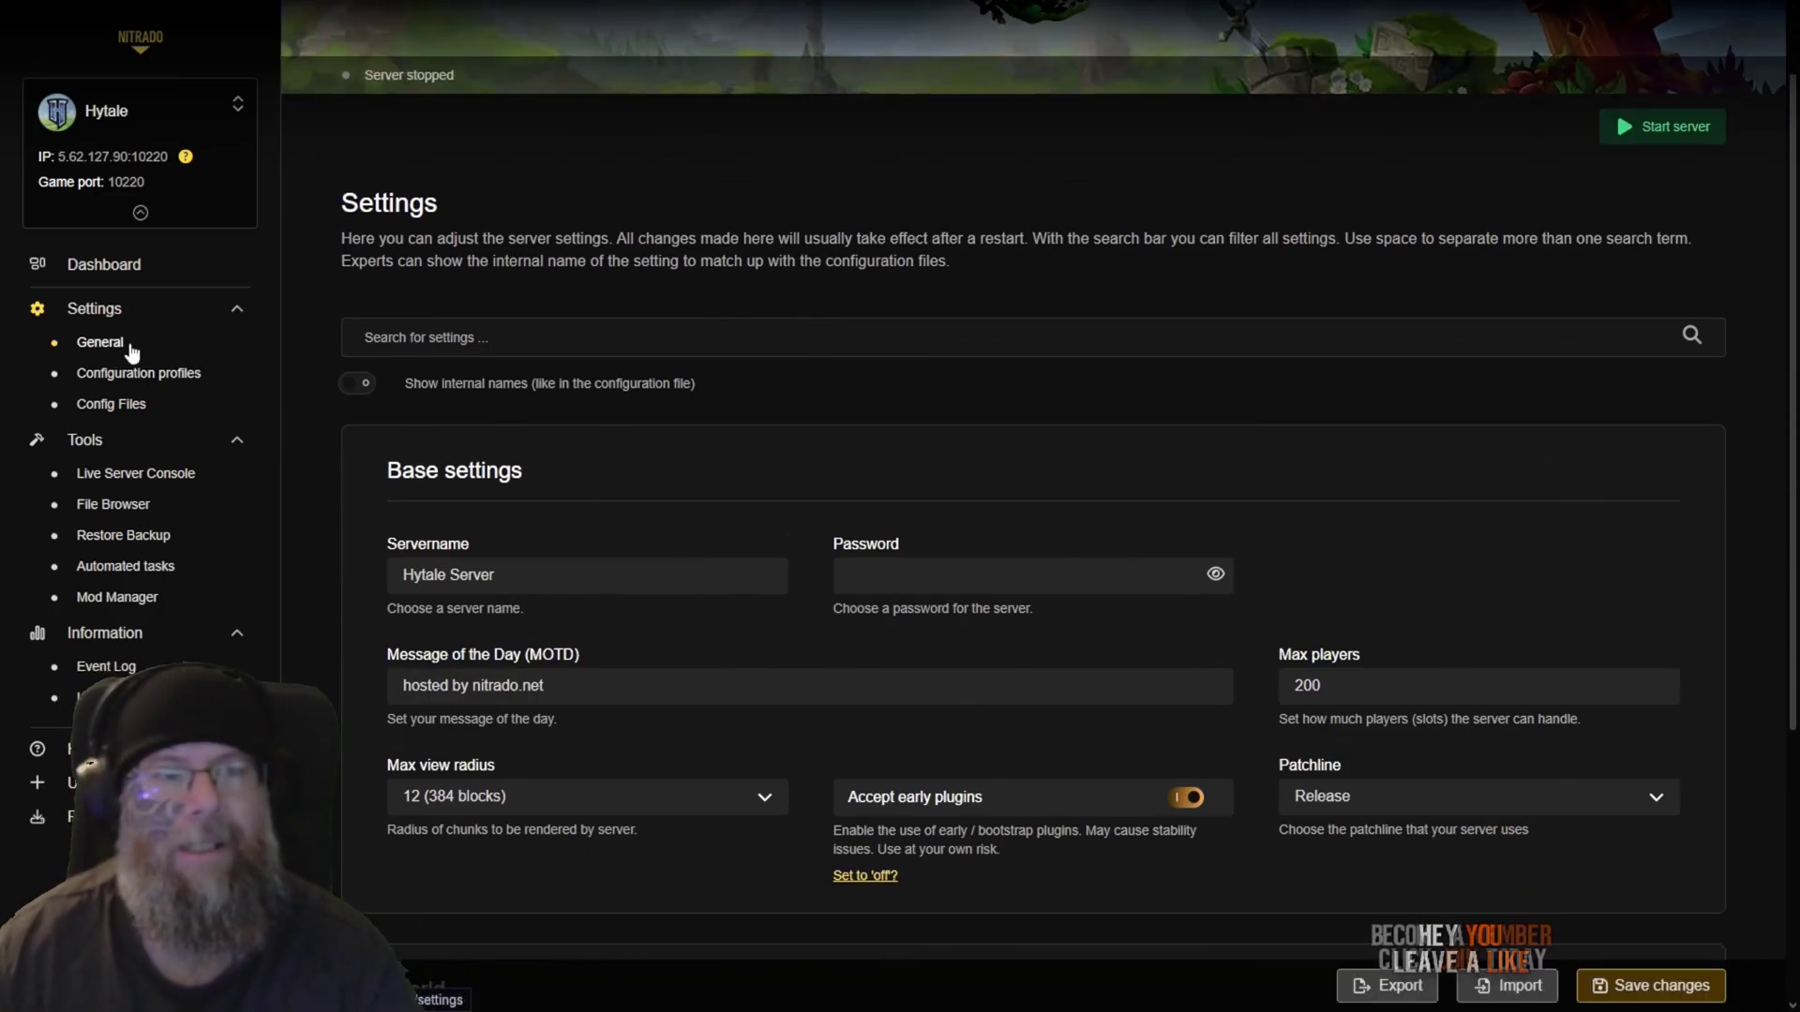
scroll(543, 603, "down", 3)
left_click_drag(623, 301, 407, 307)
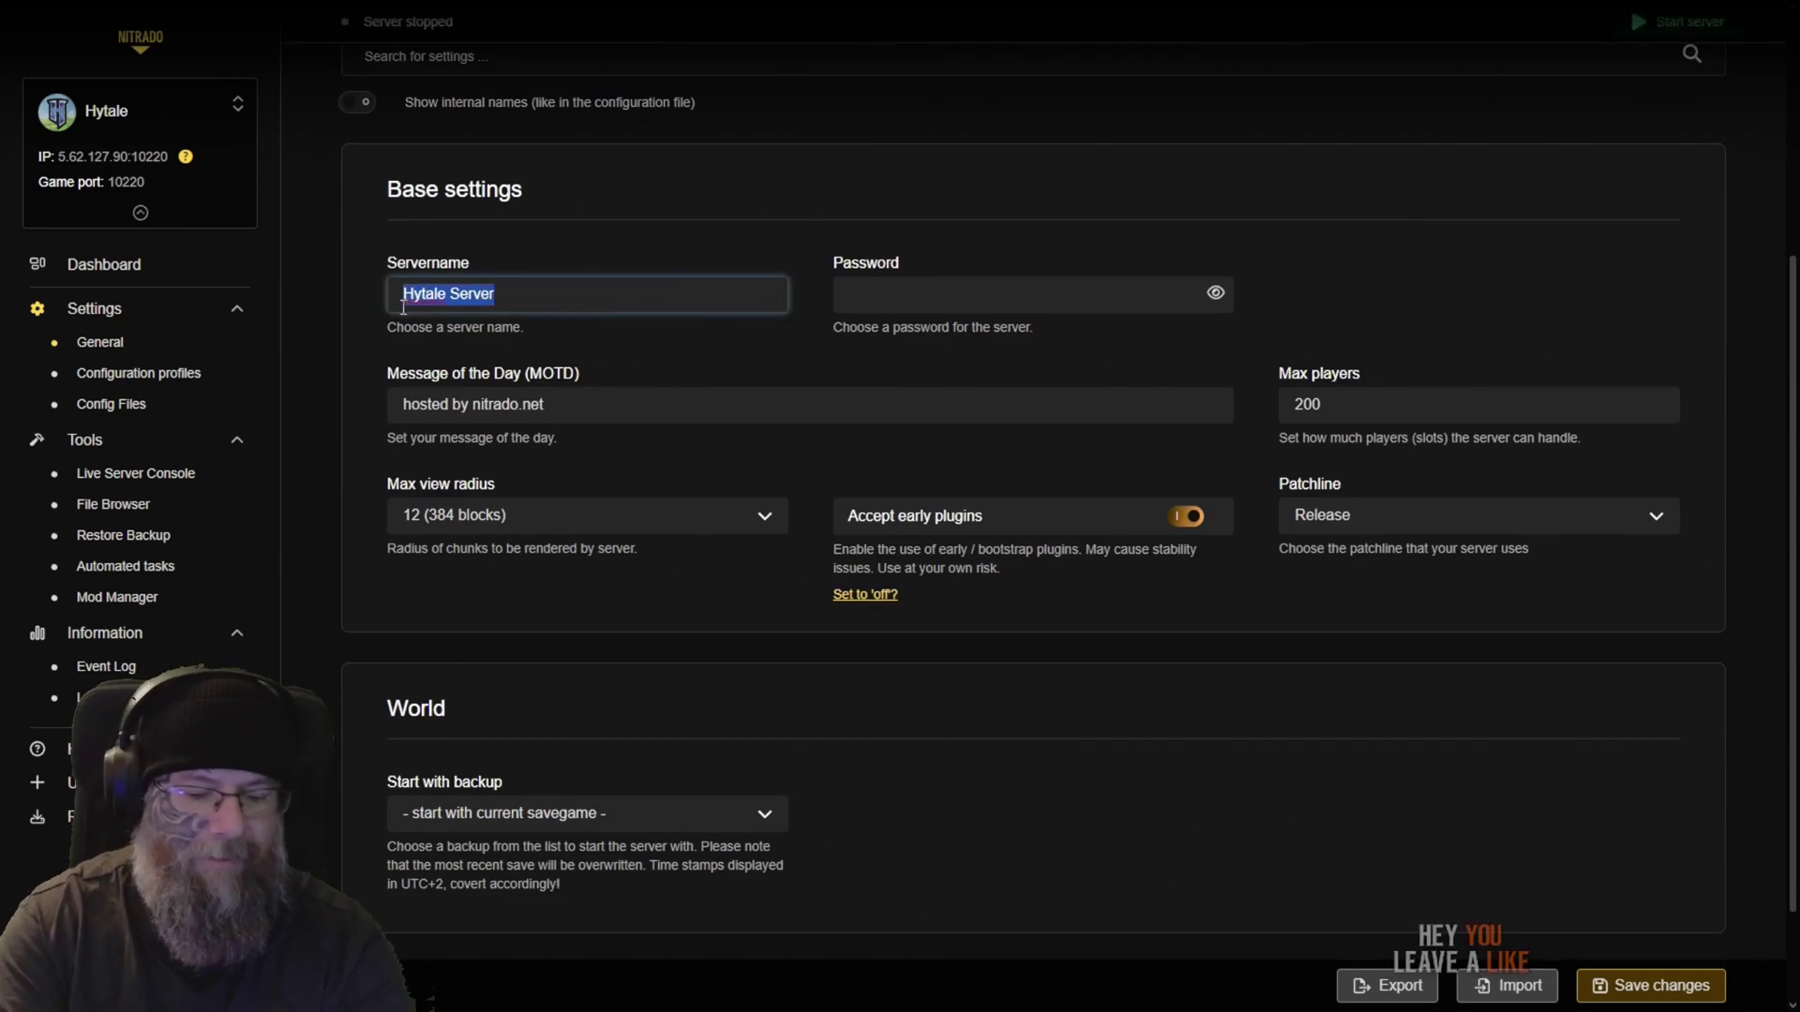
key("BackSpace")
type("re")
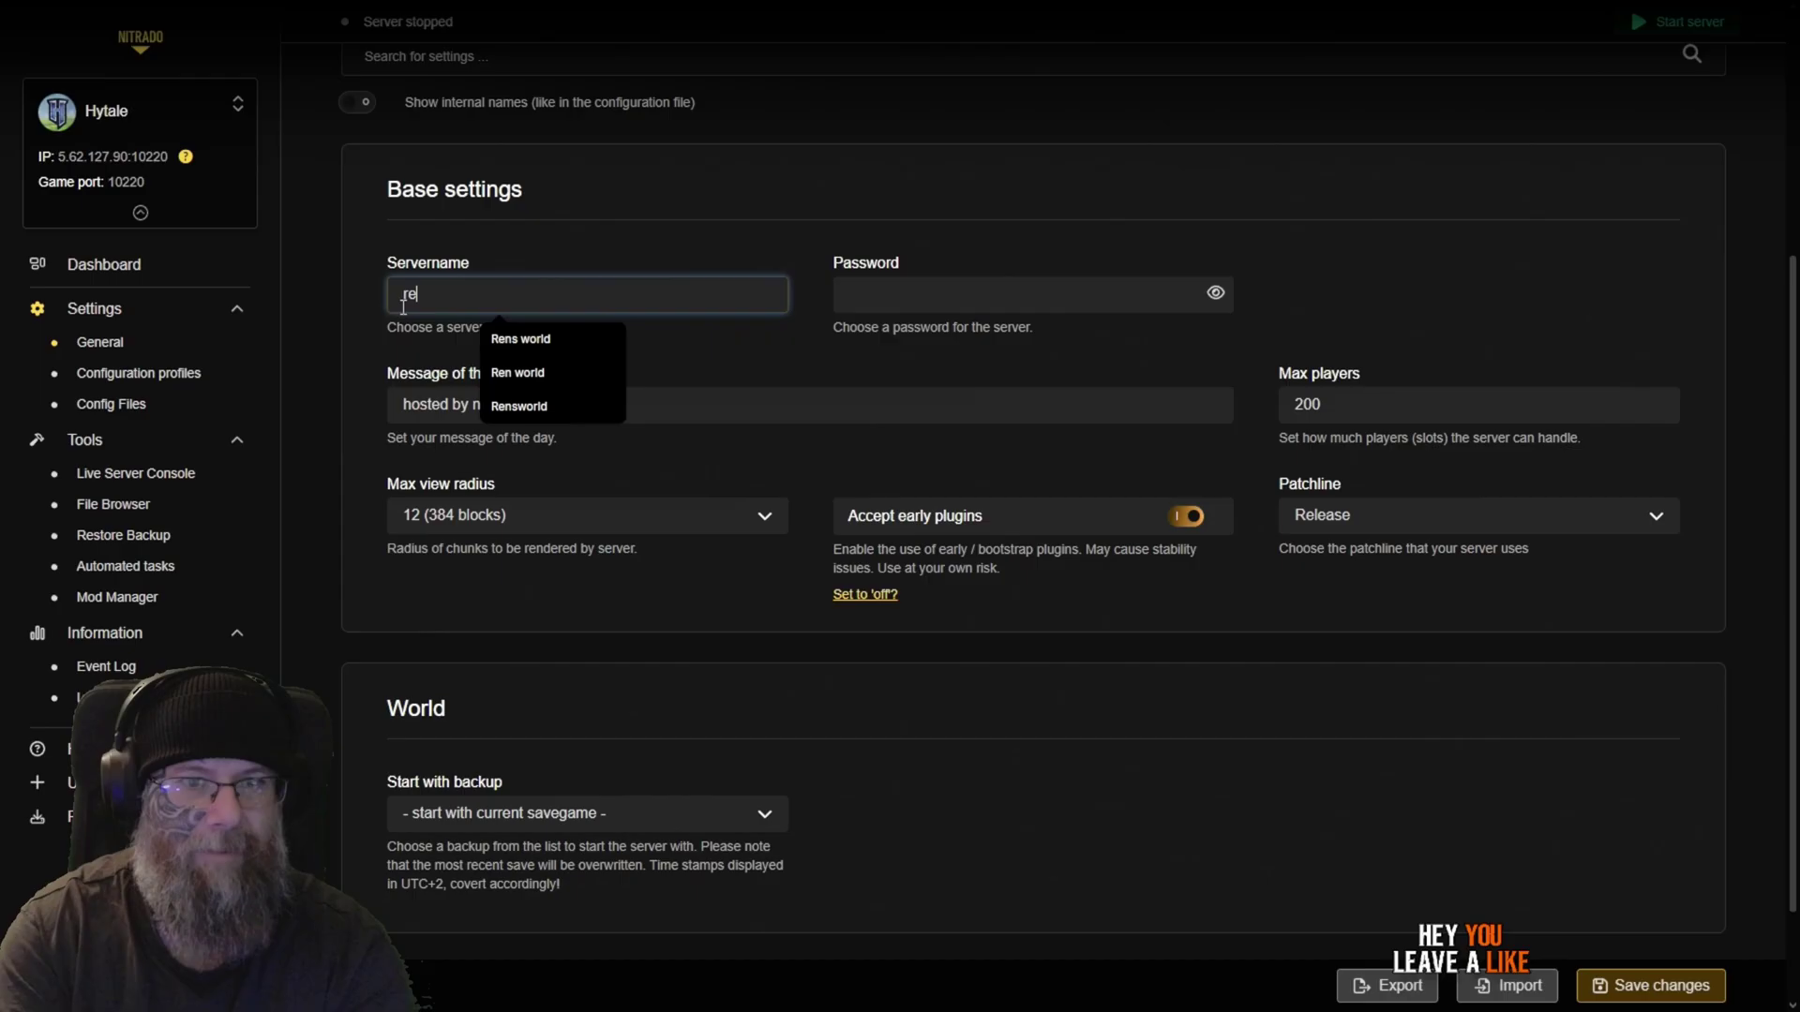
left_click(511, 362)
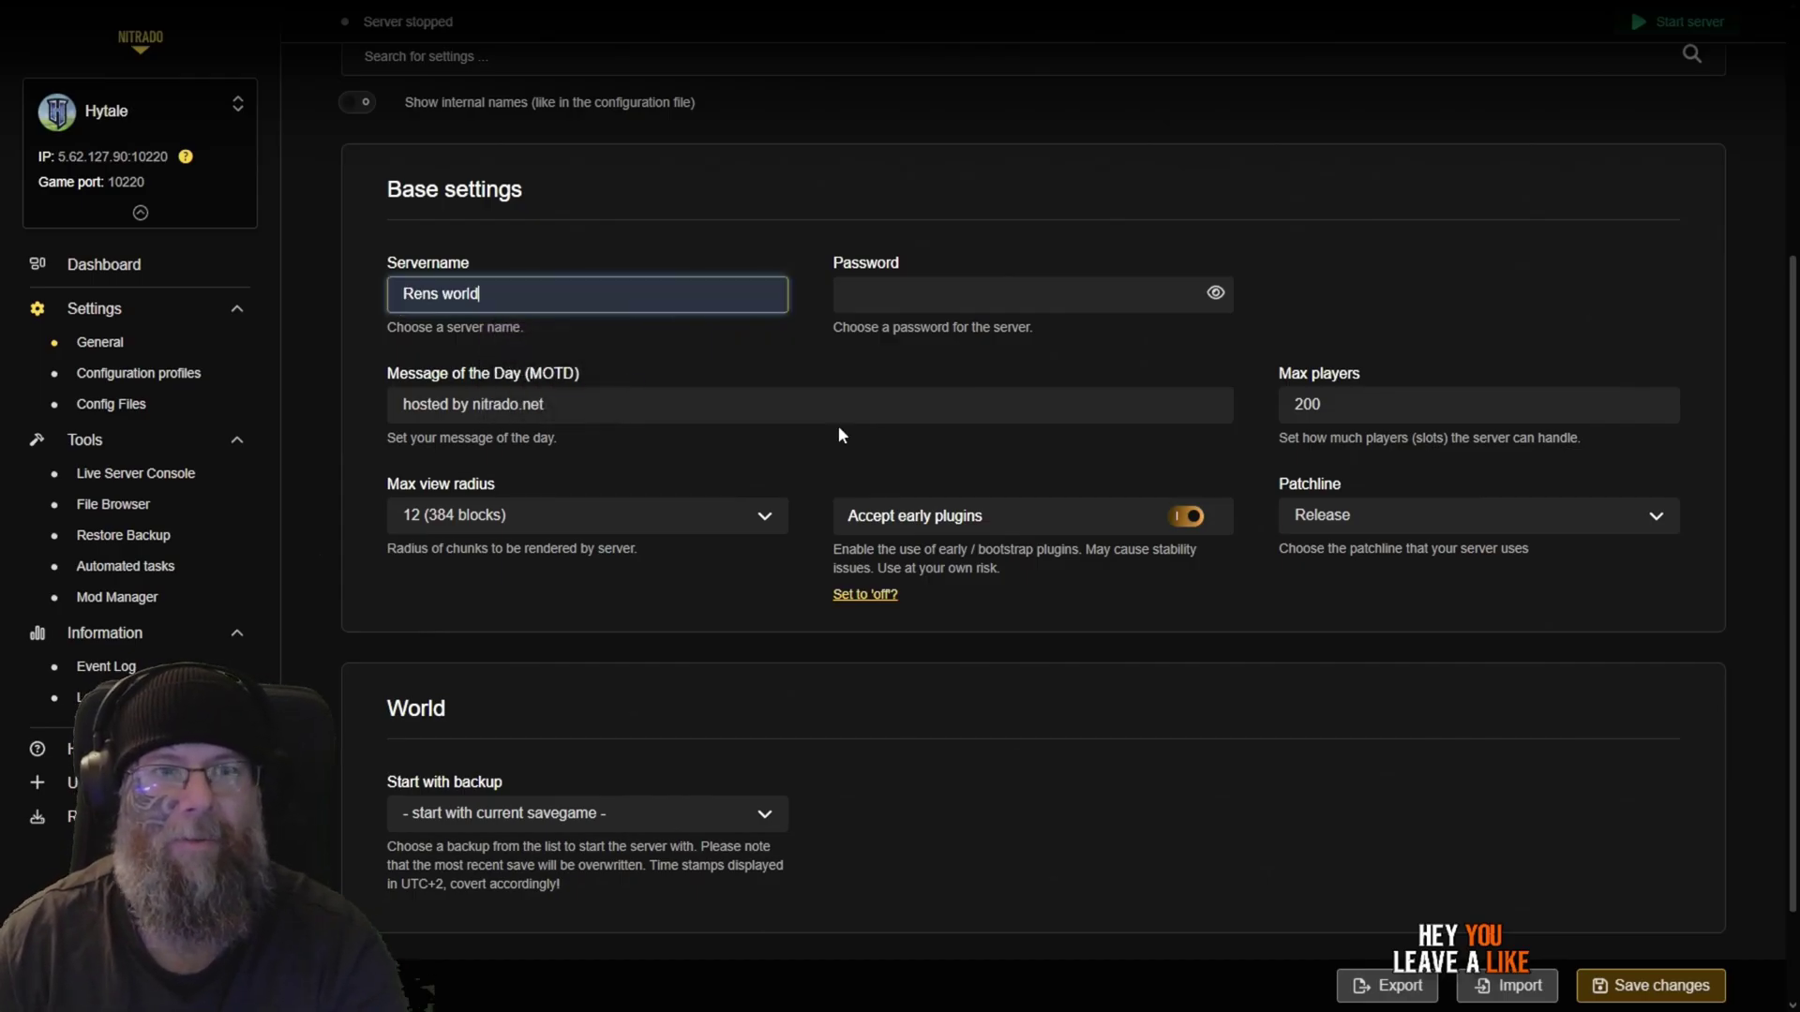
left_click(949, 294)
Step: Replace the message of the day with 'Welcome to ea'
left_click(585, 407)
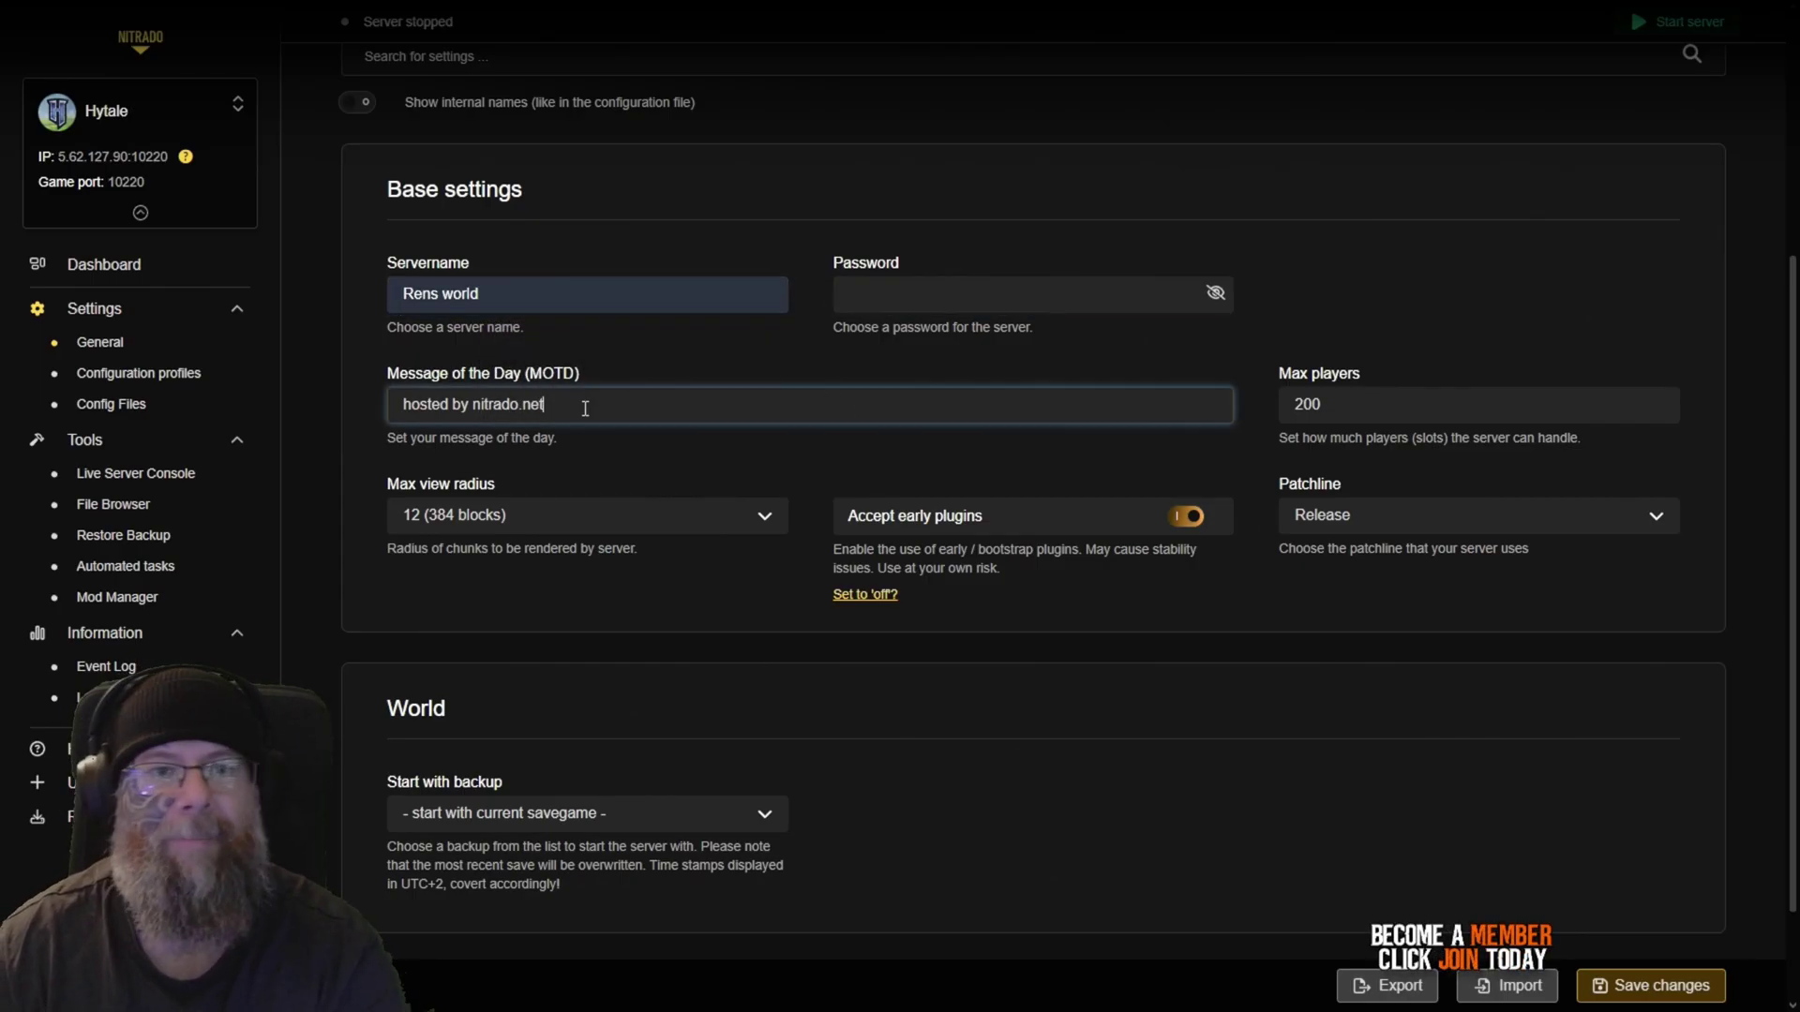
left_click_drag(585, 409, 348, 418)
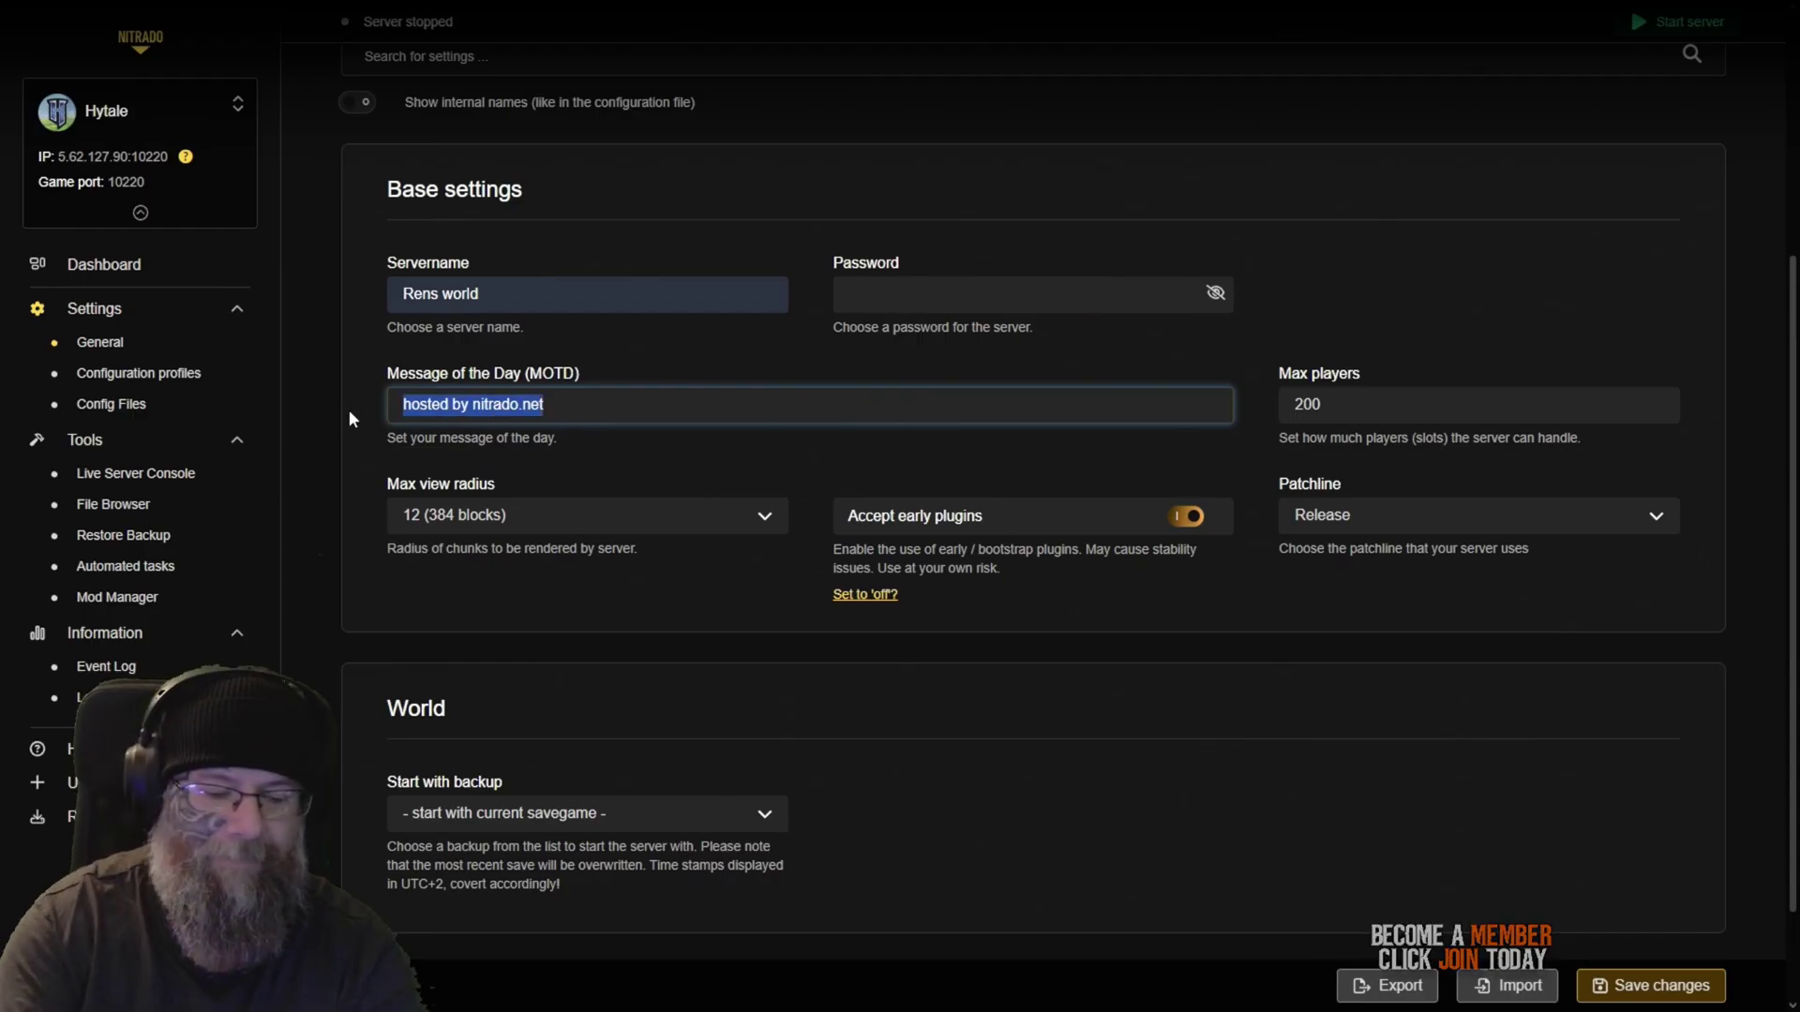
type("Welcome to ea")
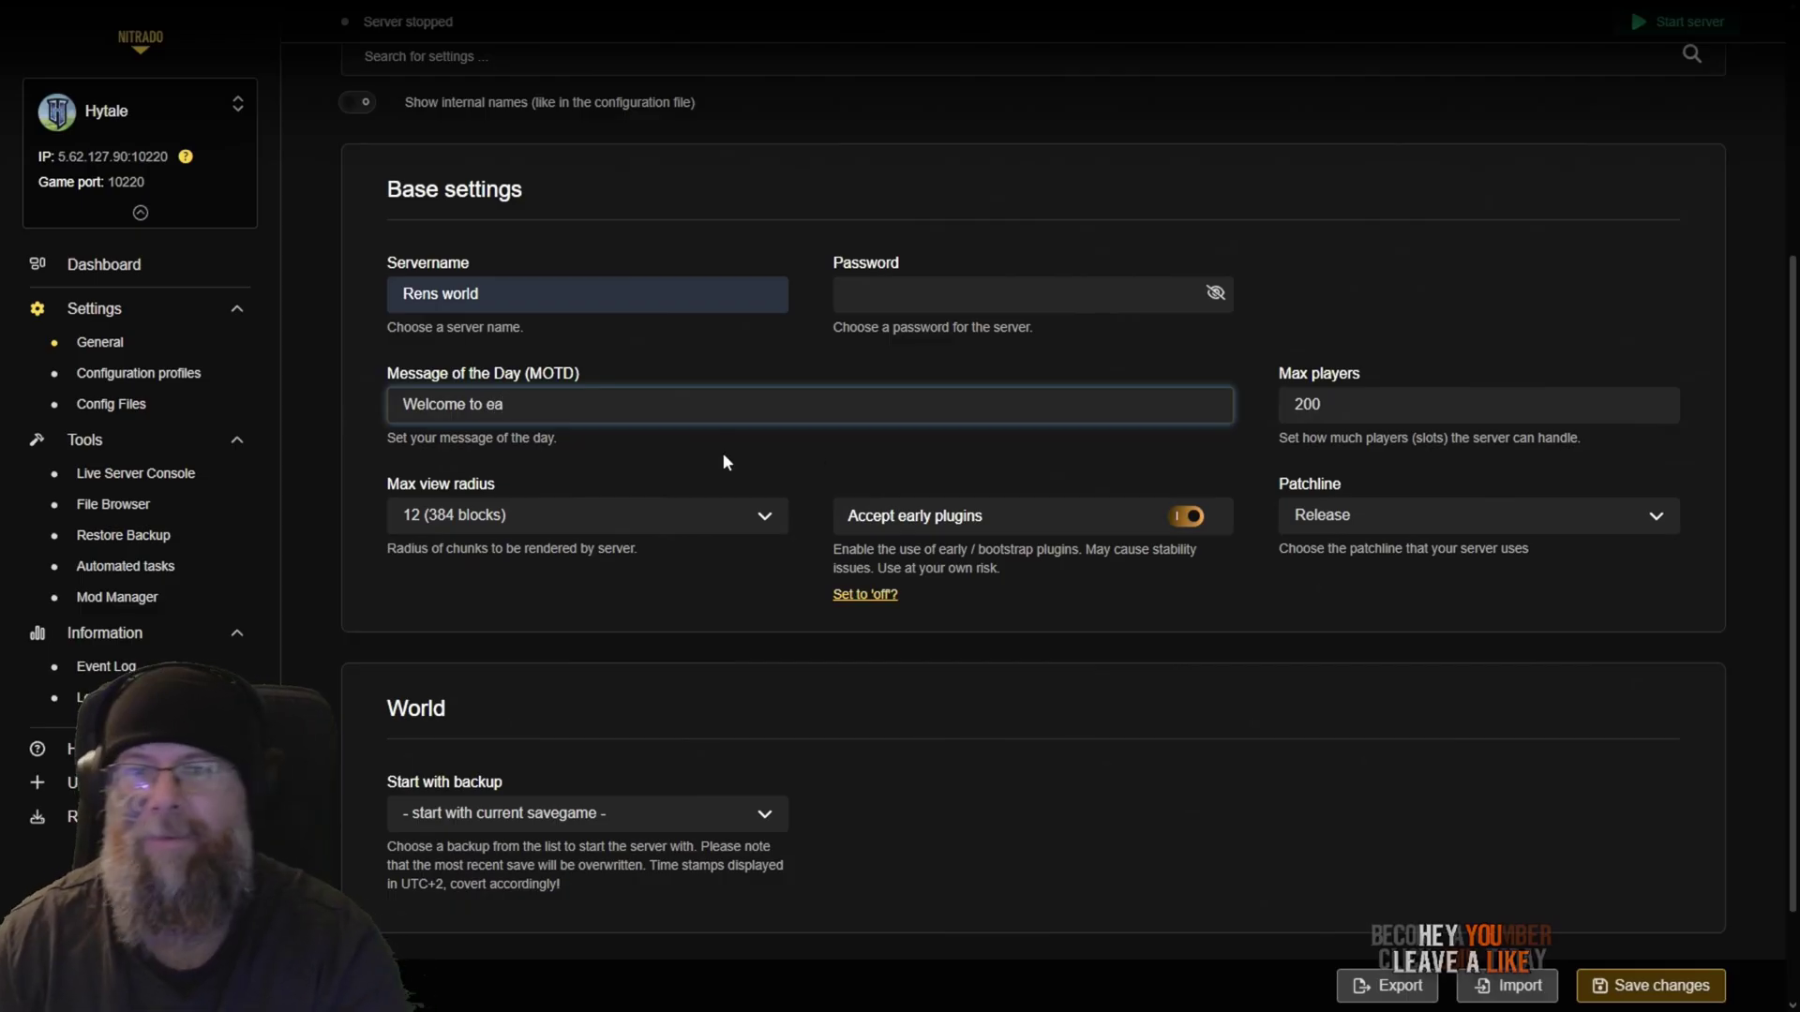
left_click(942, 460)
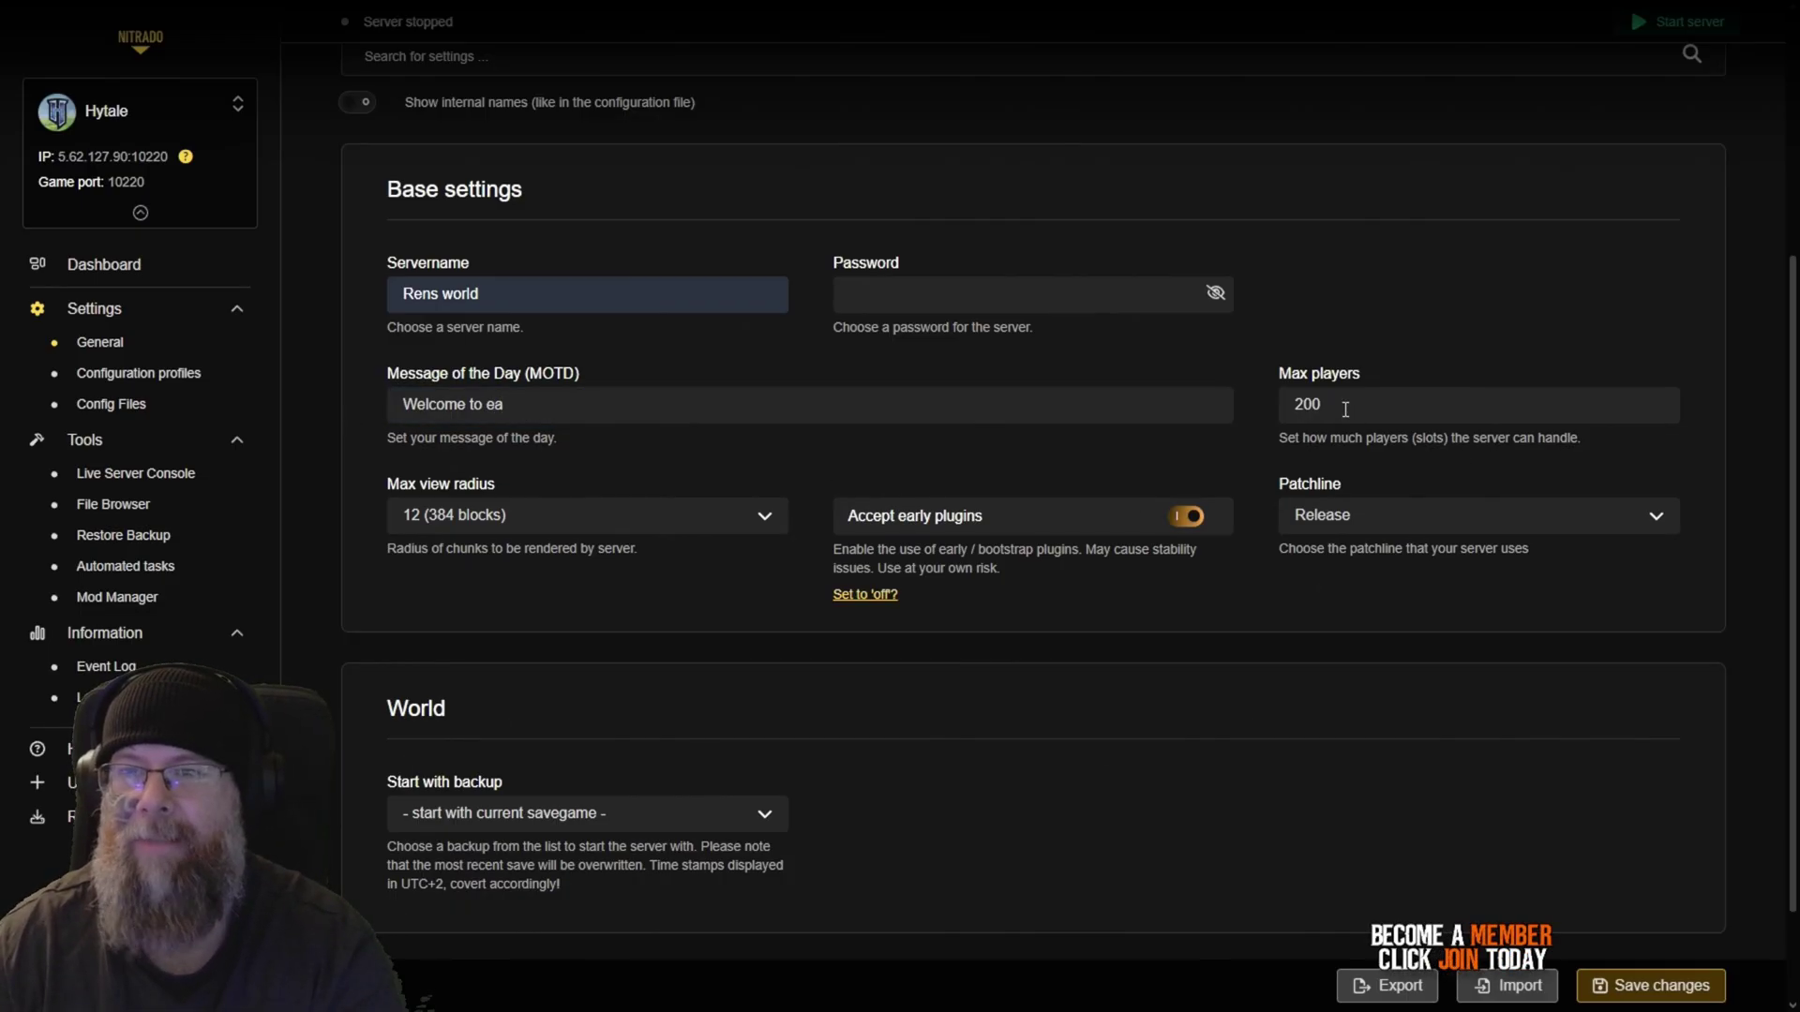
Step: Change Max players from 200 to 10
left_click_drag(1345, 409, 1273, 422)
type("10")
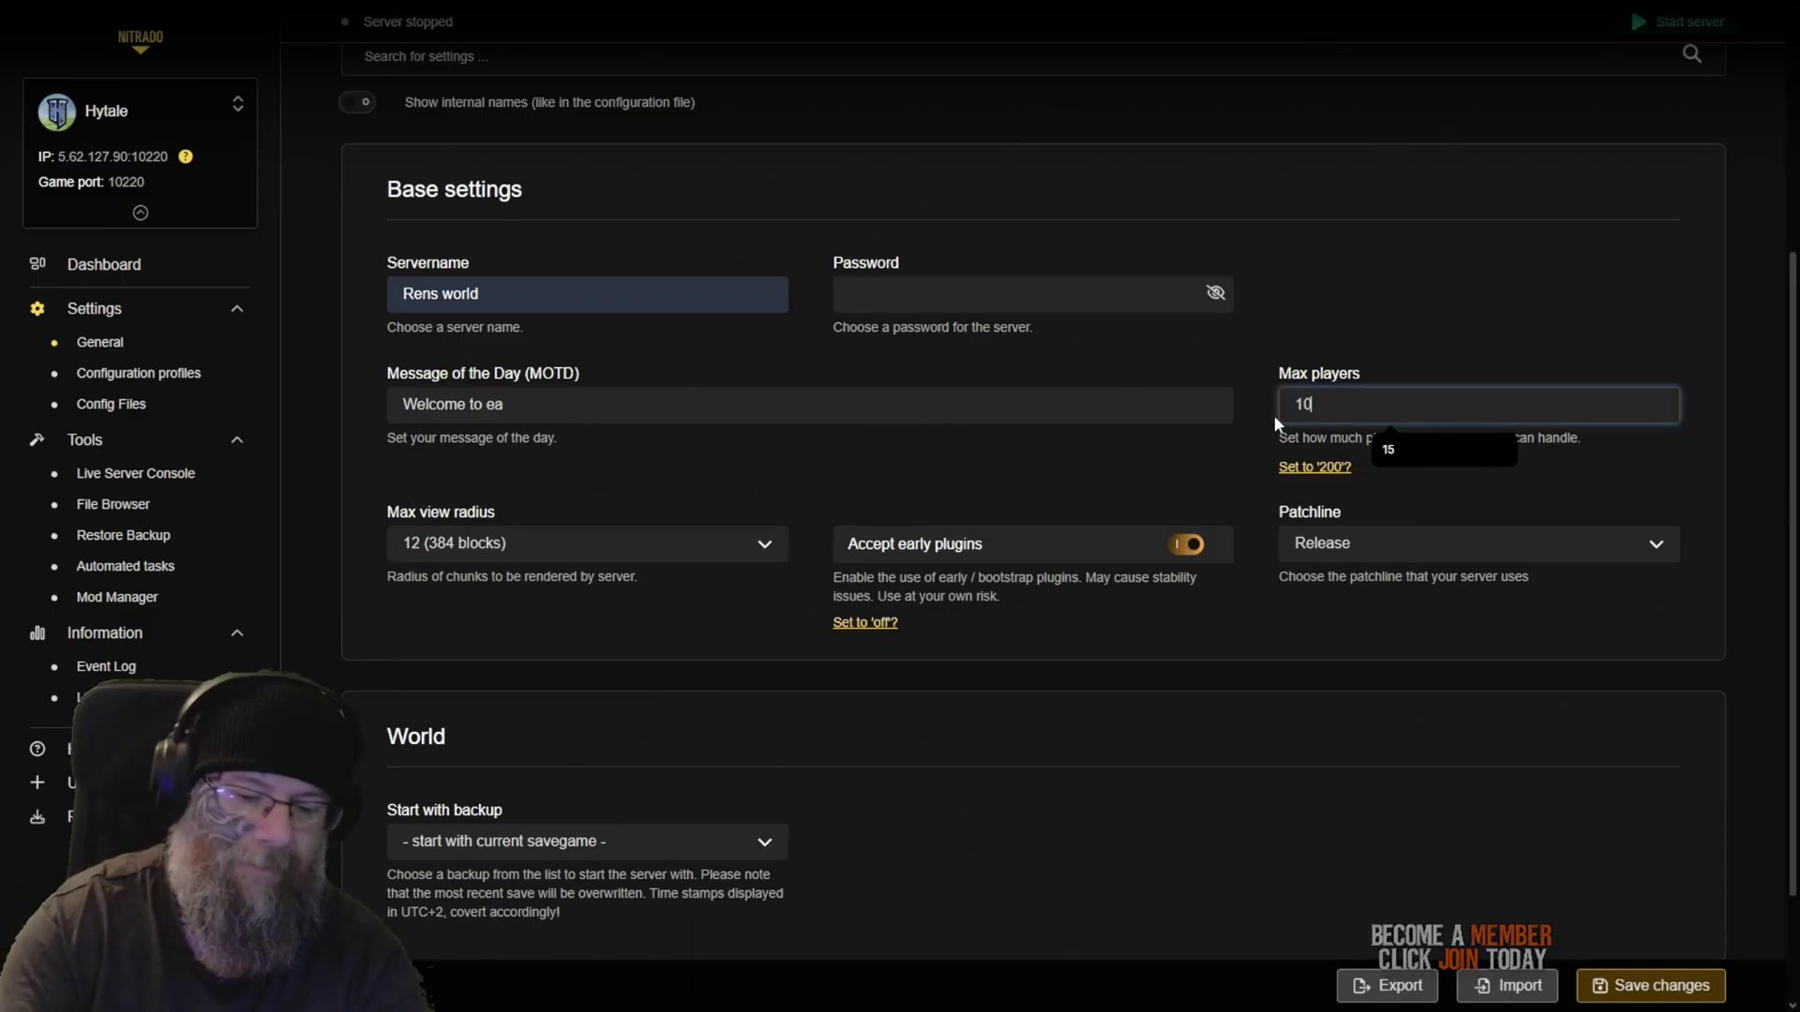
left_click(1205, 479)
scroll(626, 571, "down", 1)
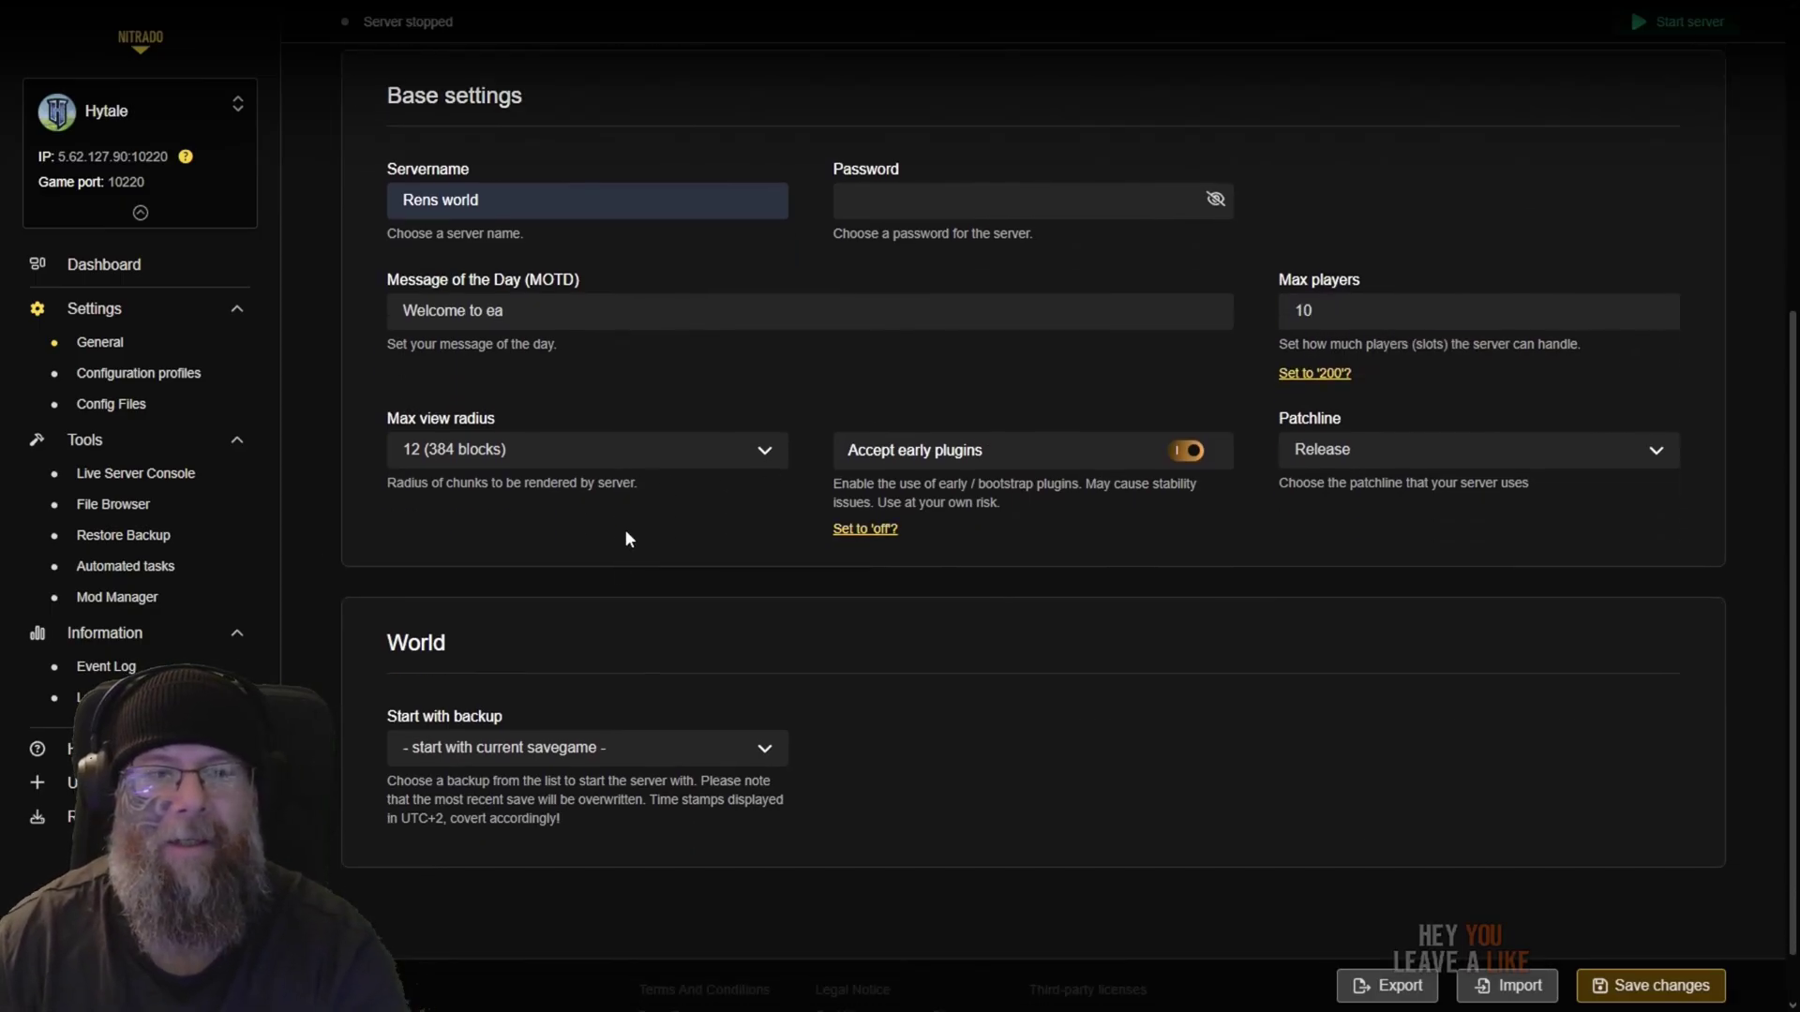
left_click(585, 452)
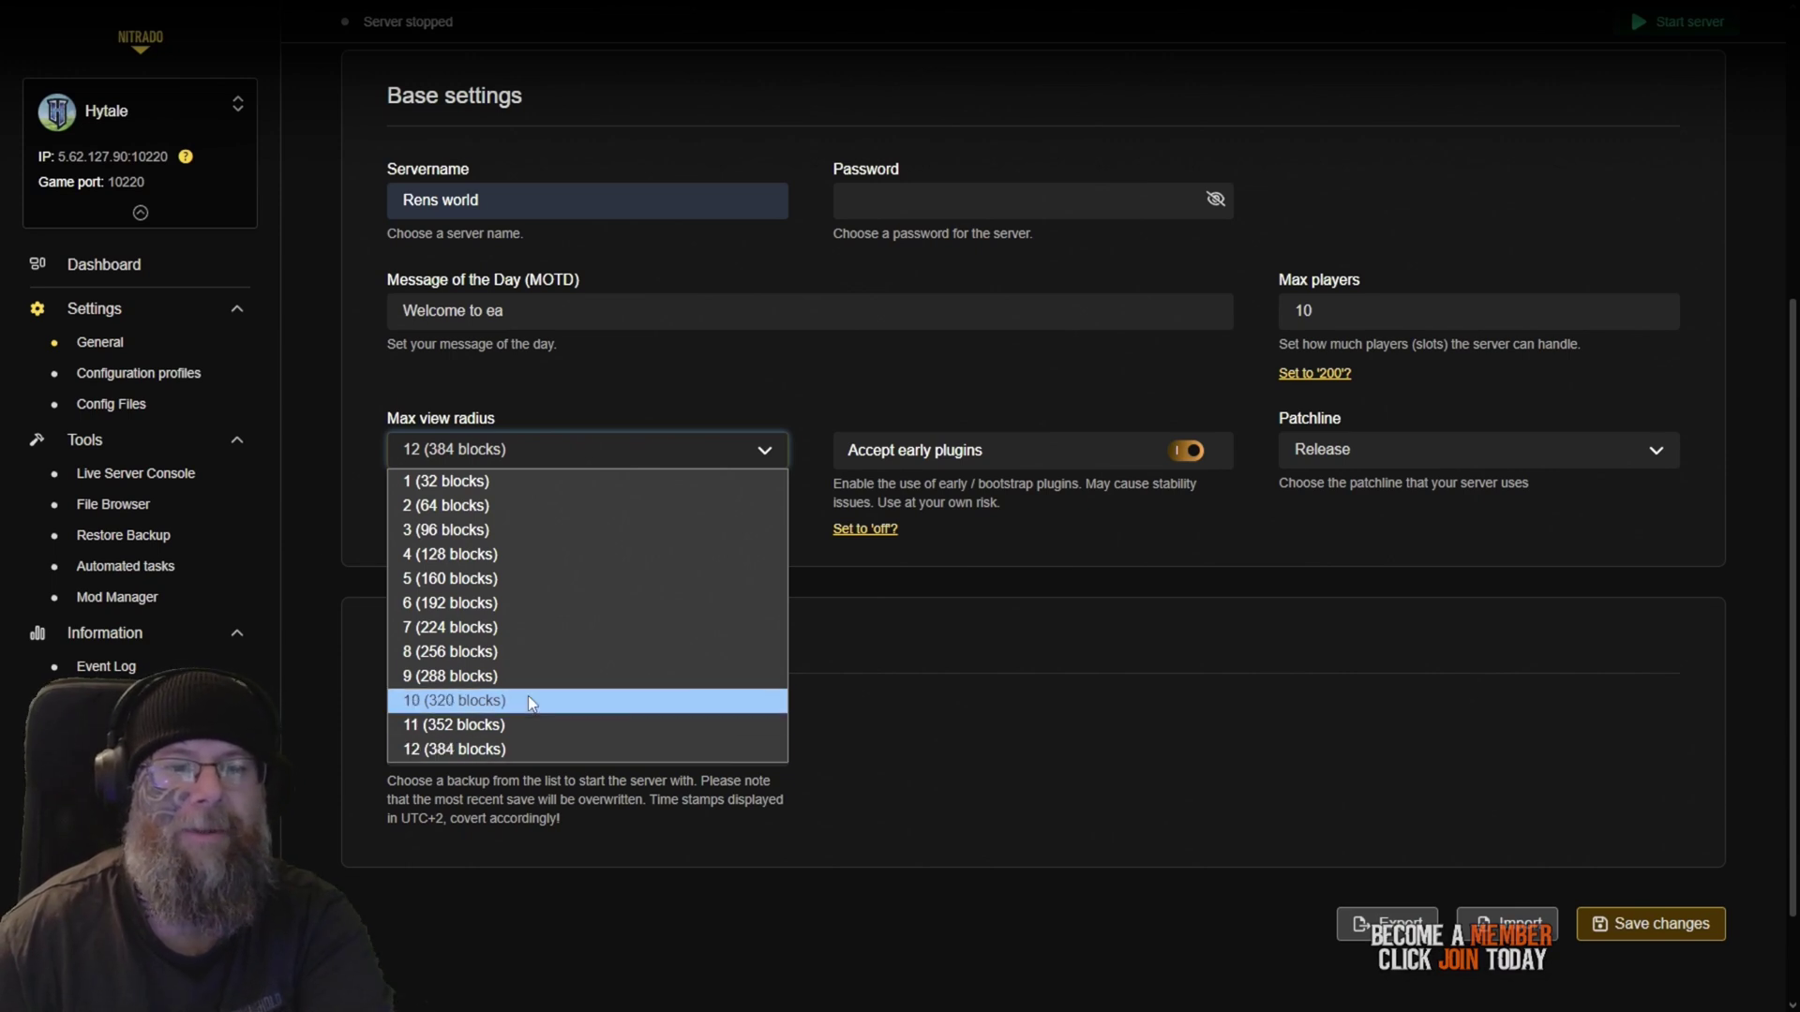
Step: Pick 8 (256 blocks) from the Max view radius dropdown and confirm it stays selected
left_click(522, 672)
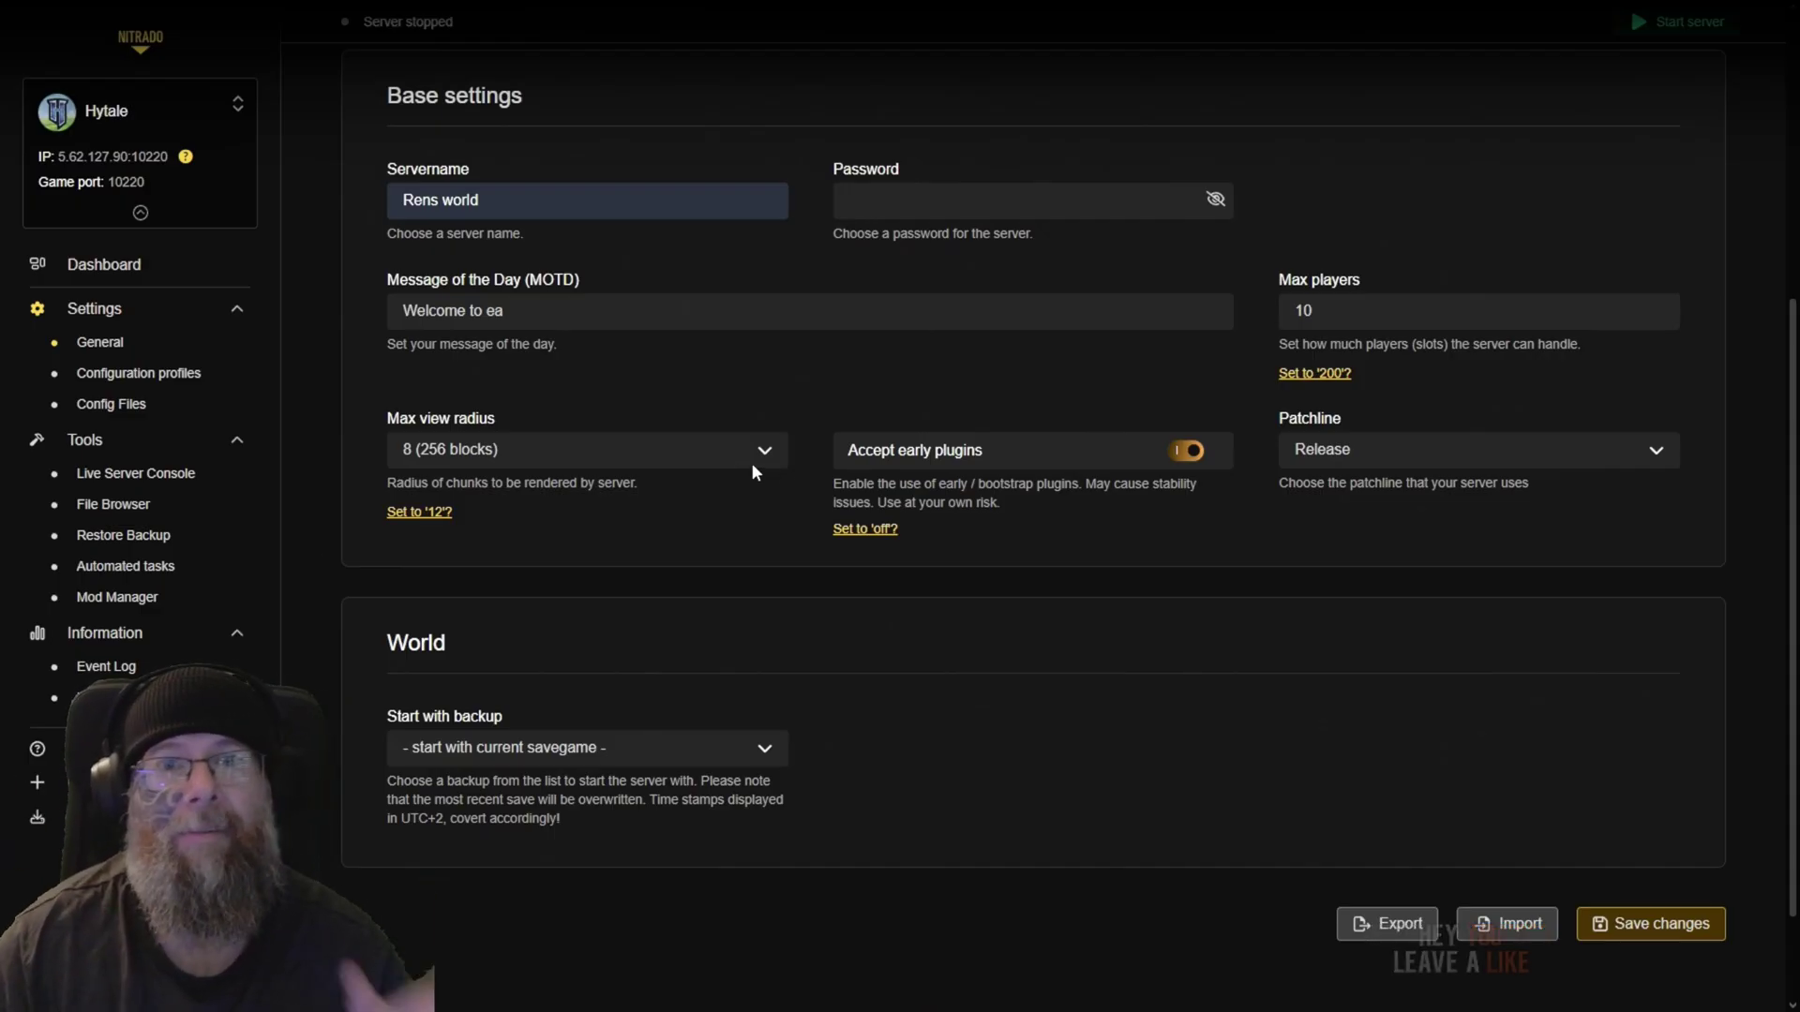
scroll(812, 553, "up", 2)
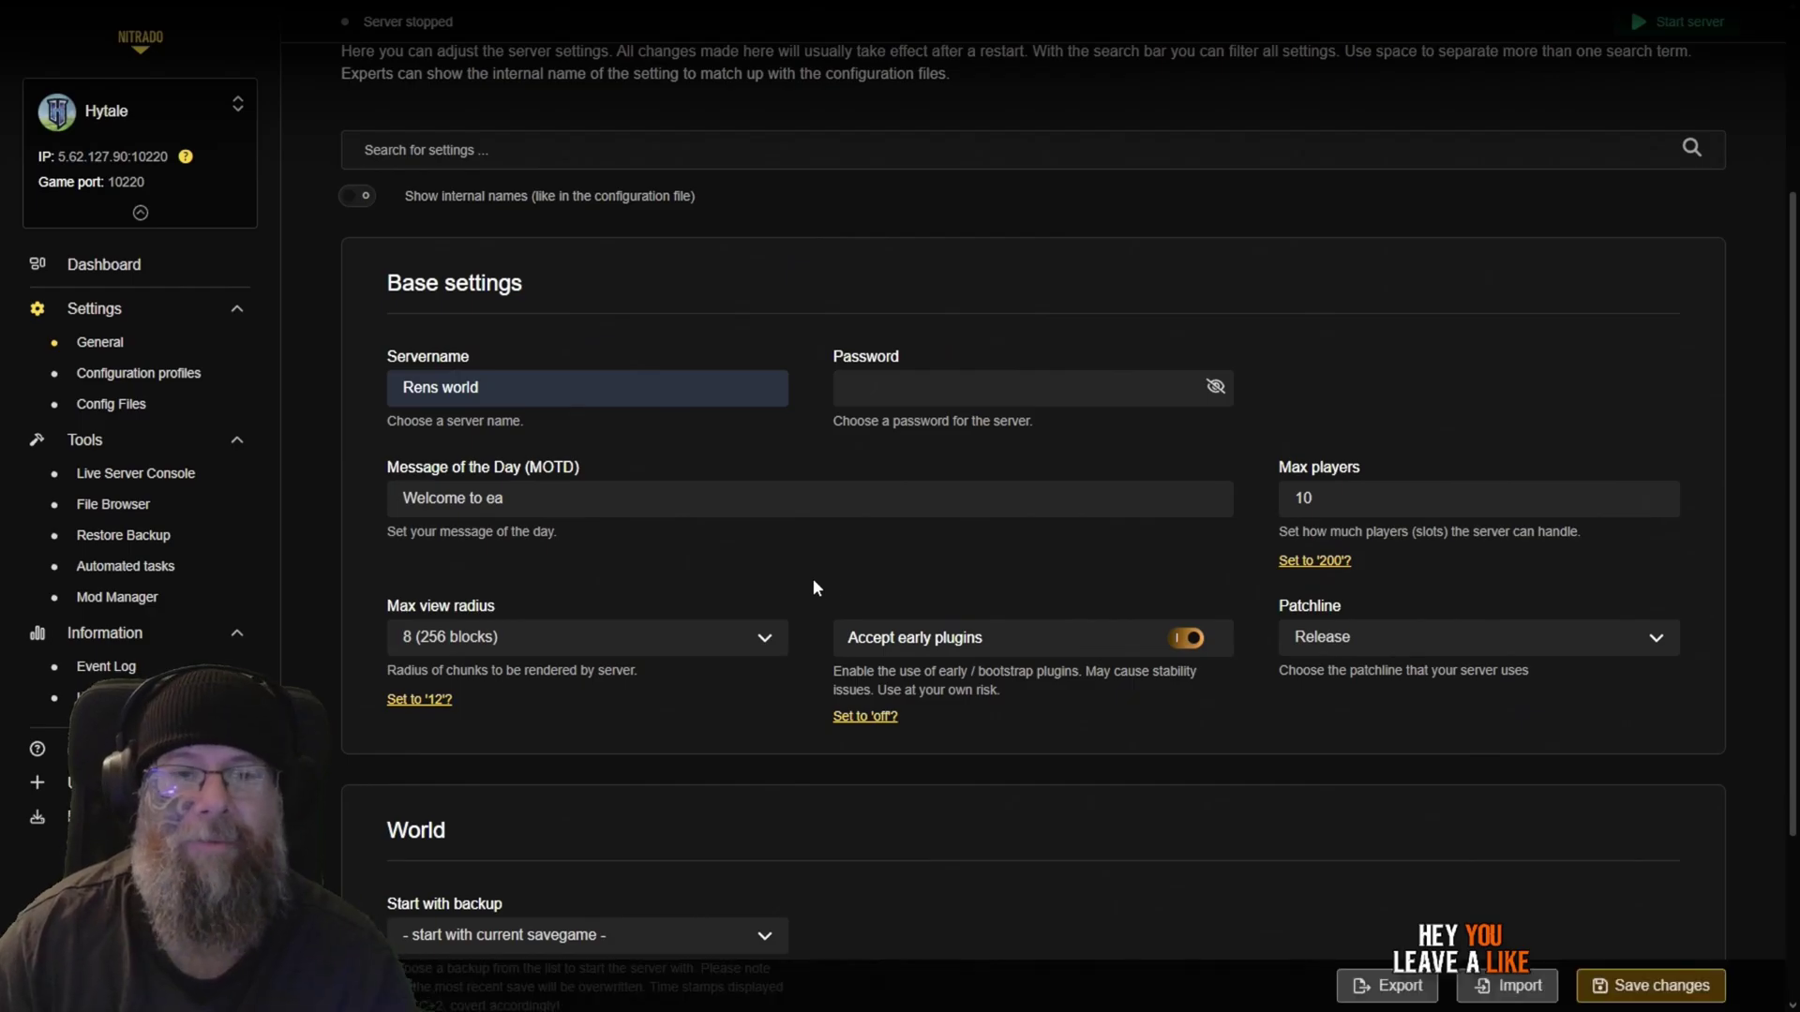
left_click(656, 638)
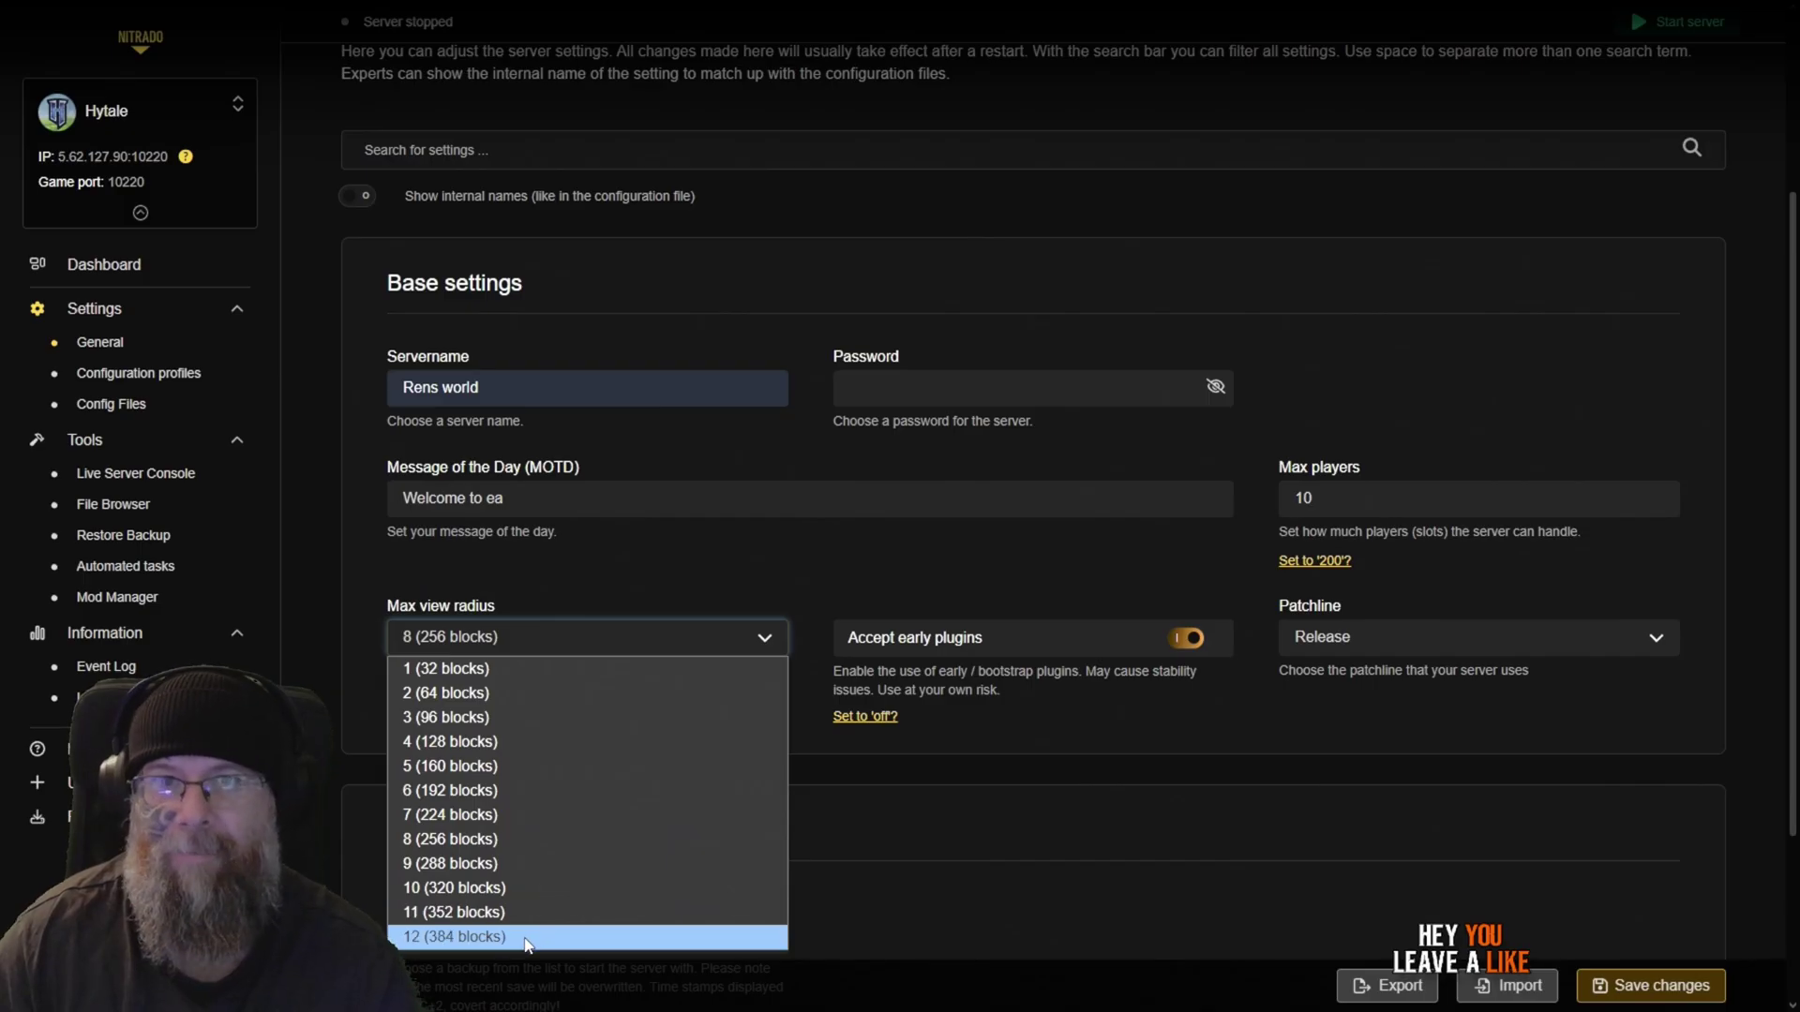
left_click(841, 592)
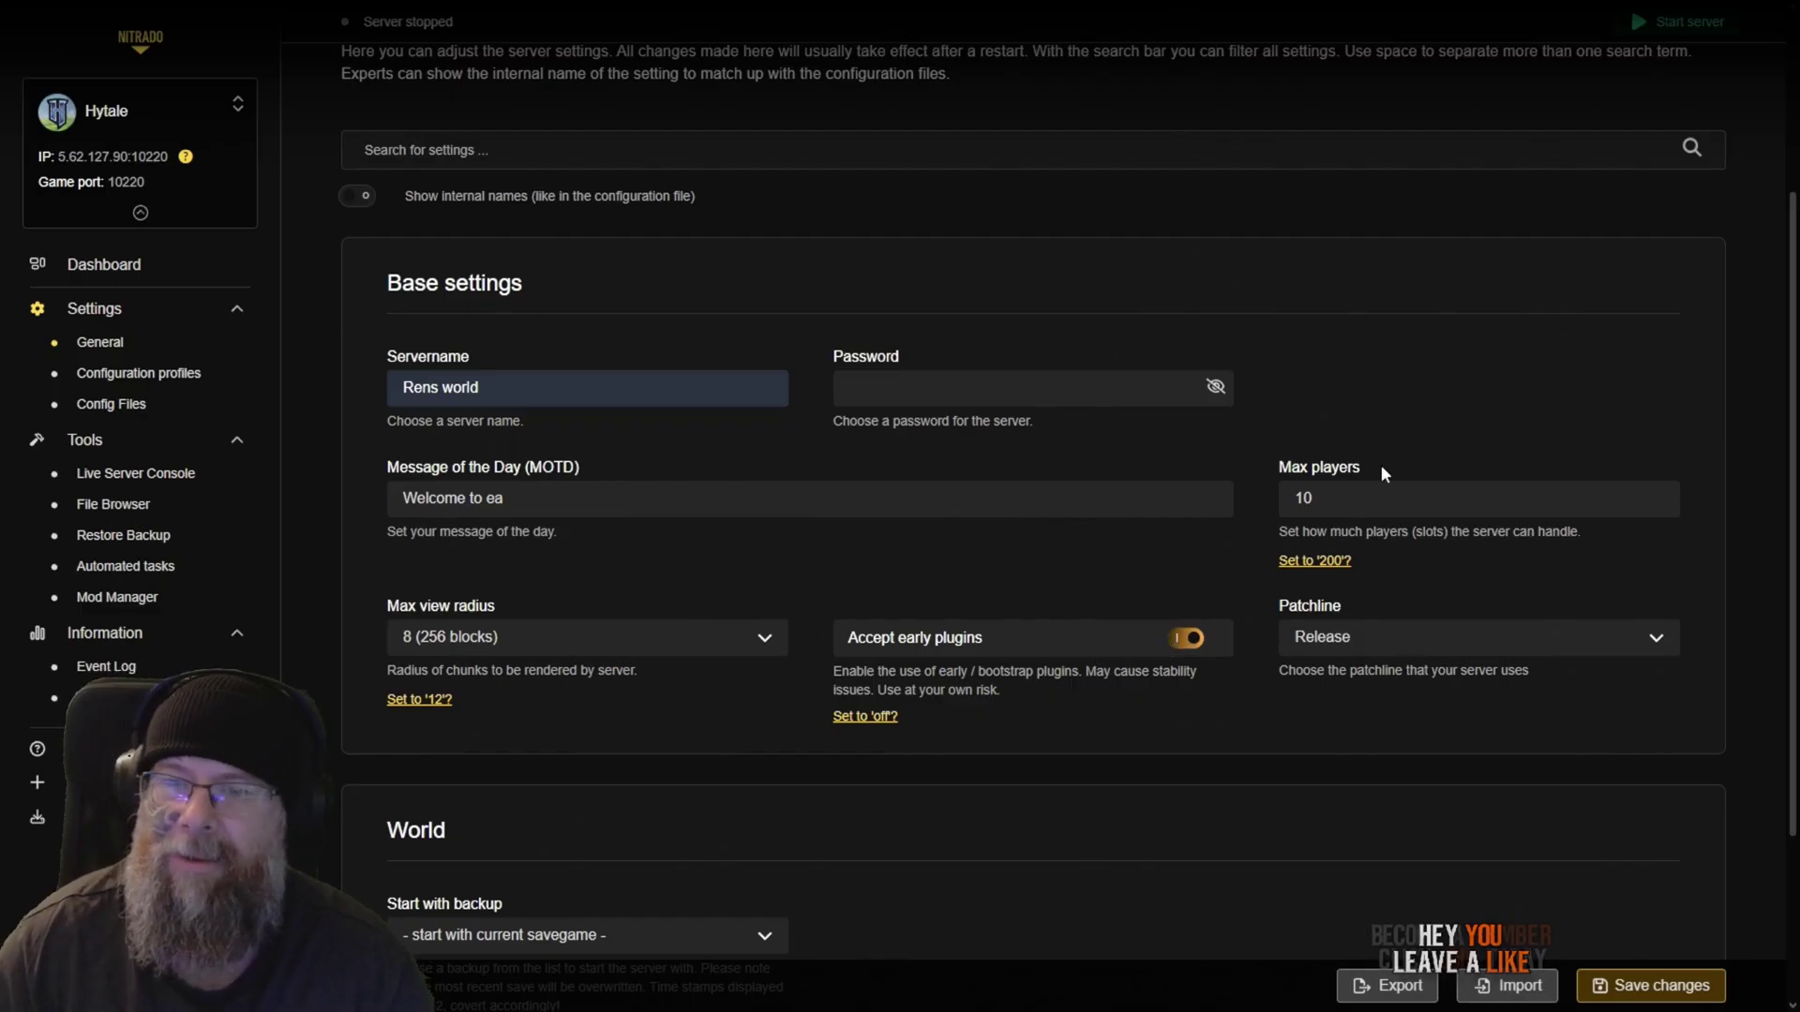
scroll(967, 782, "down", 3)
Step: Scroll through the settings page to review savegame, view radius 8 and 10 max players
scroll(717, 705, "down", 1)
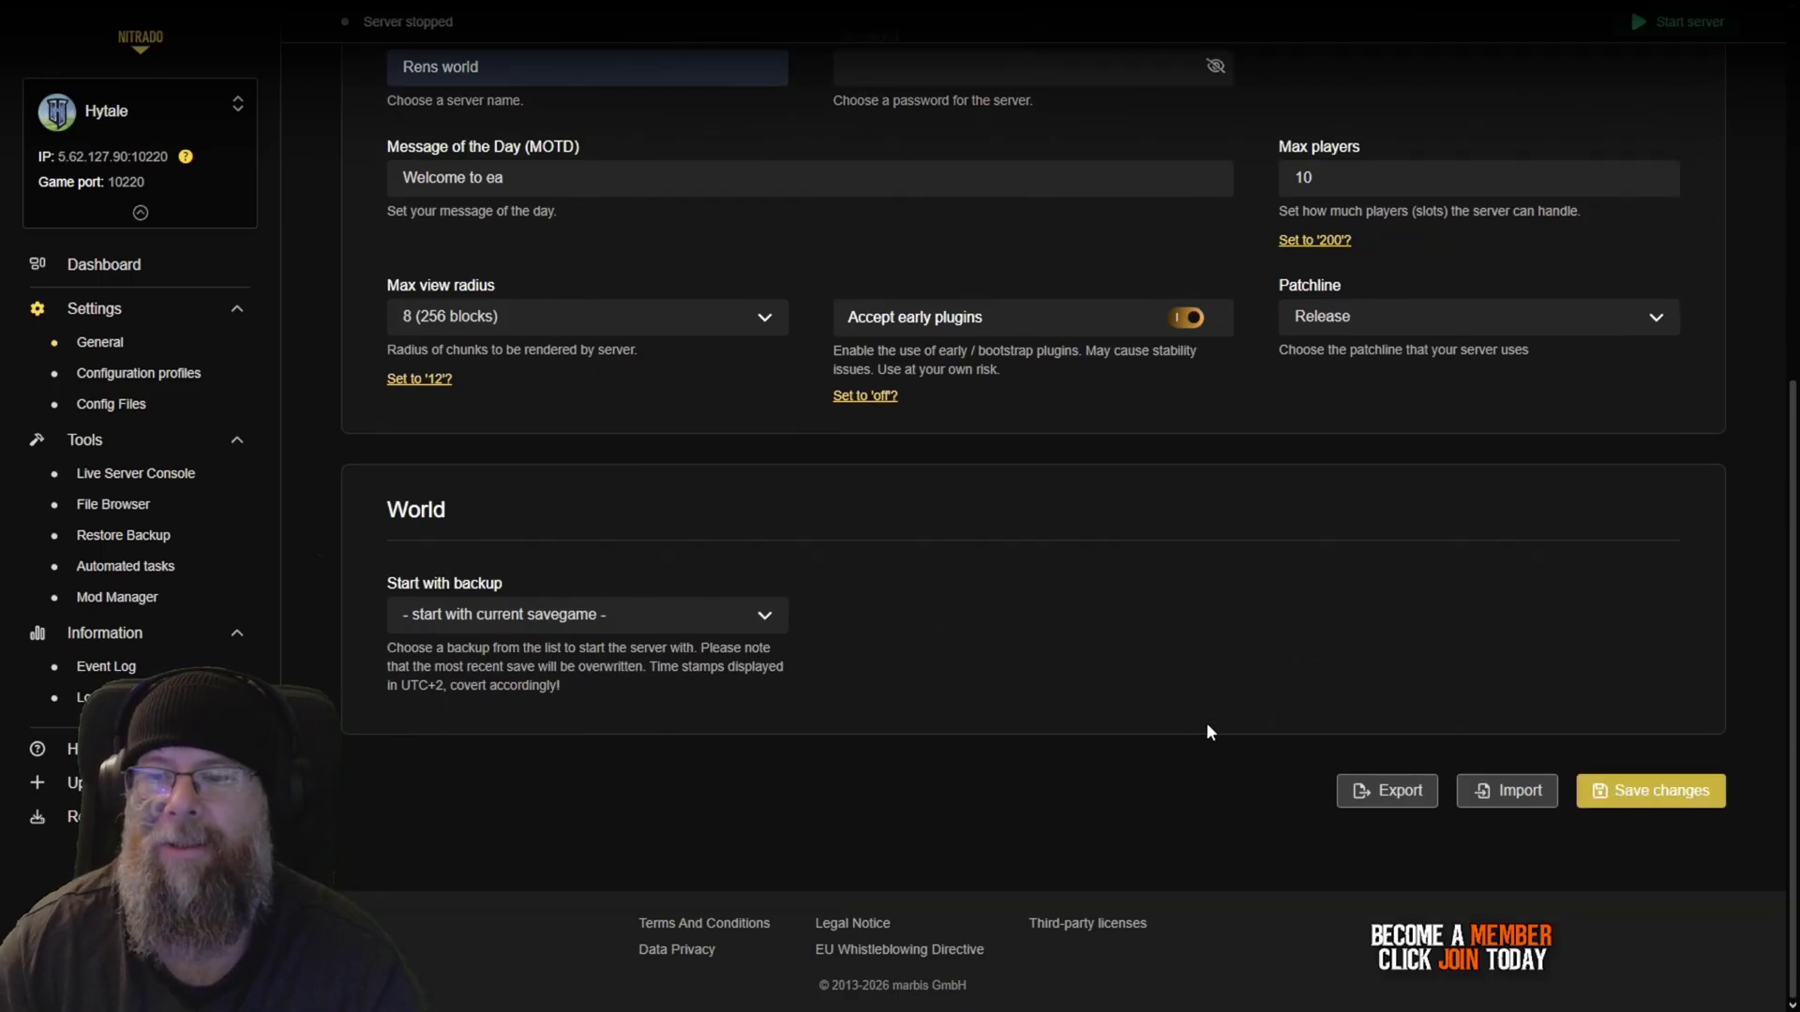
scroll(1001, 714, "up", 3)
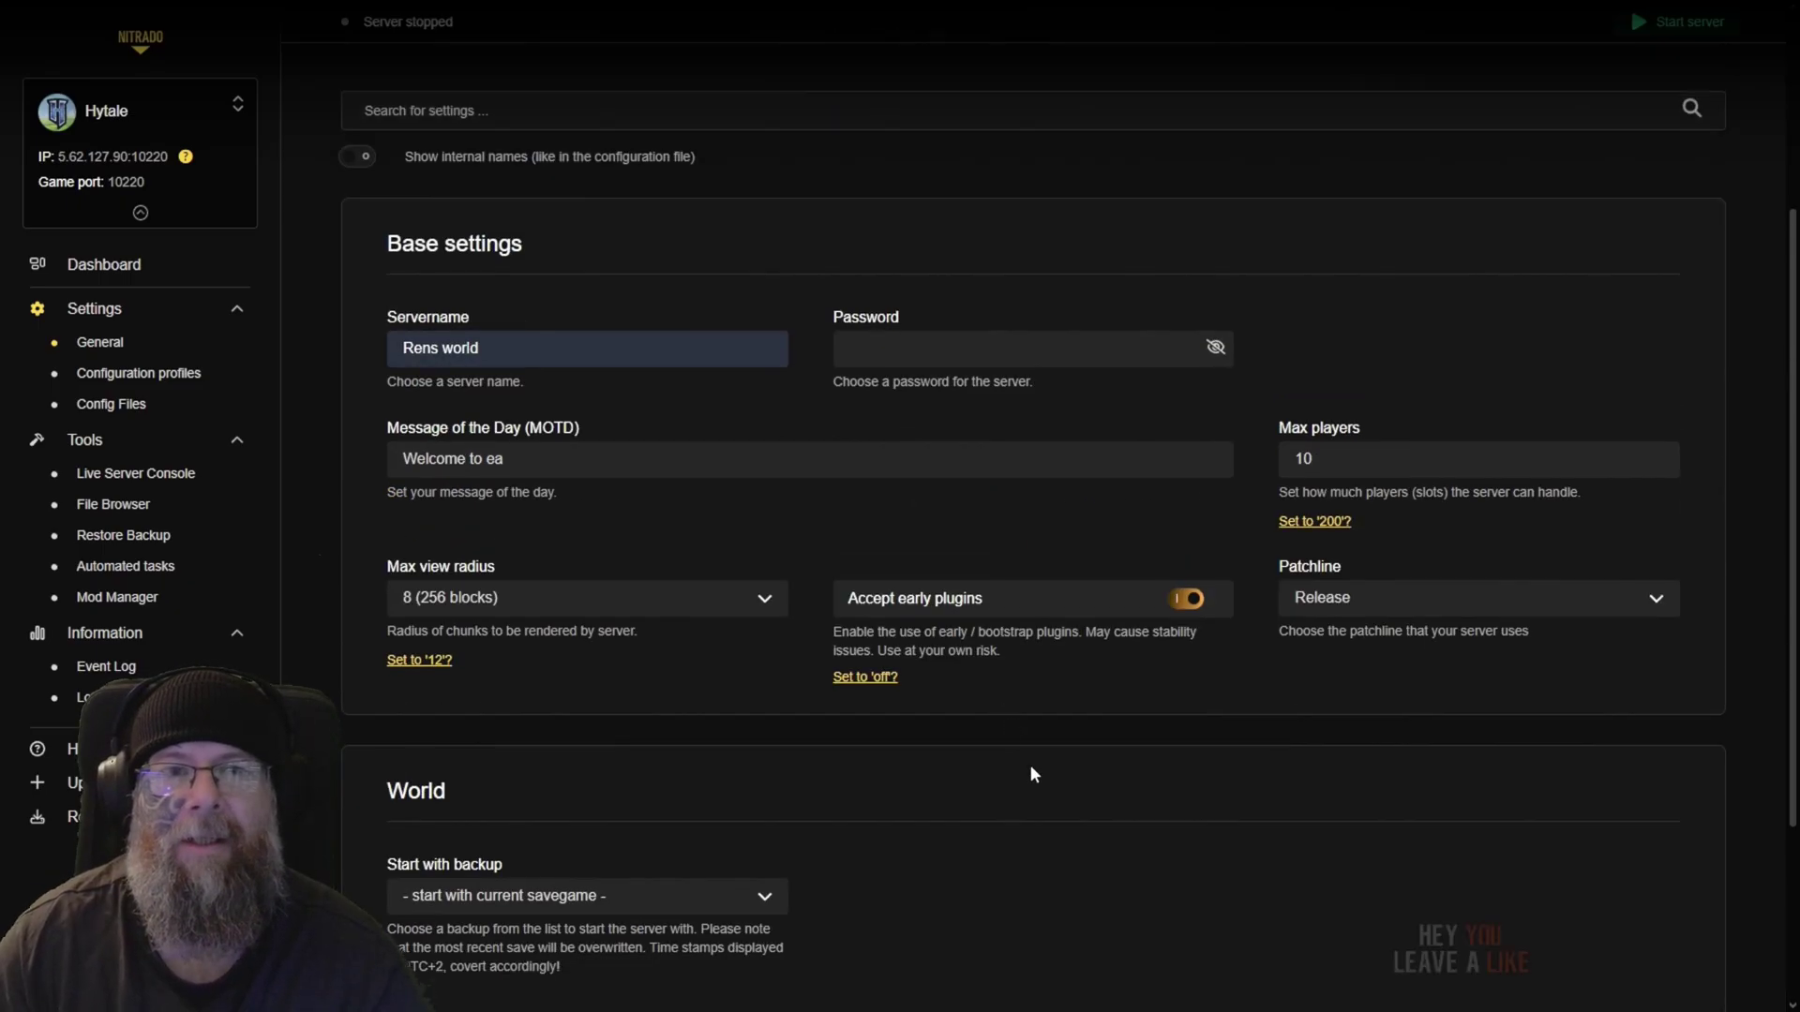
scroll(1035, 776, "up", 3)
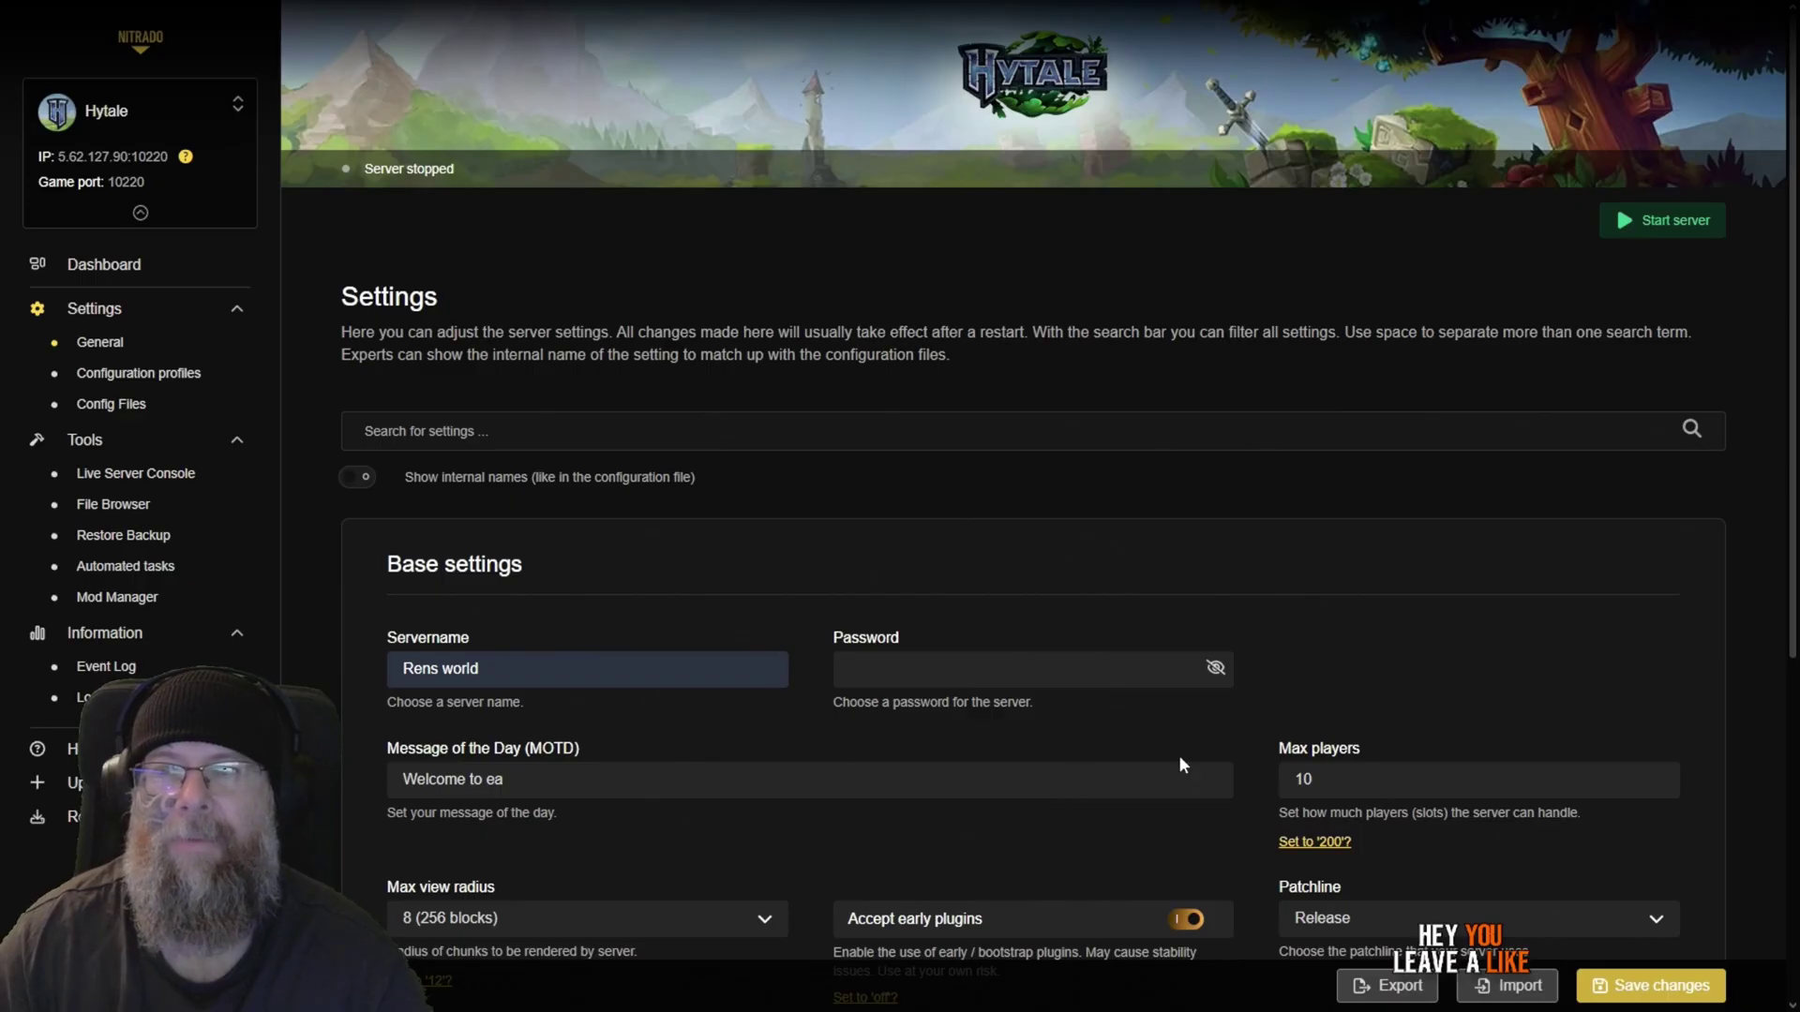
scroll(1178, 764, "down", 5)
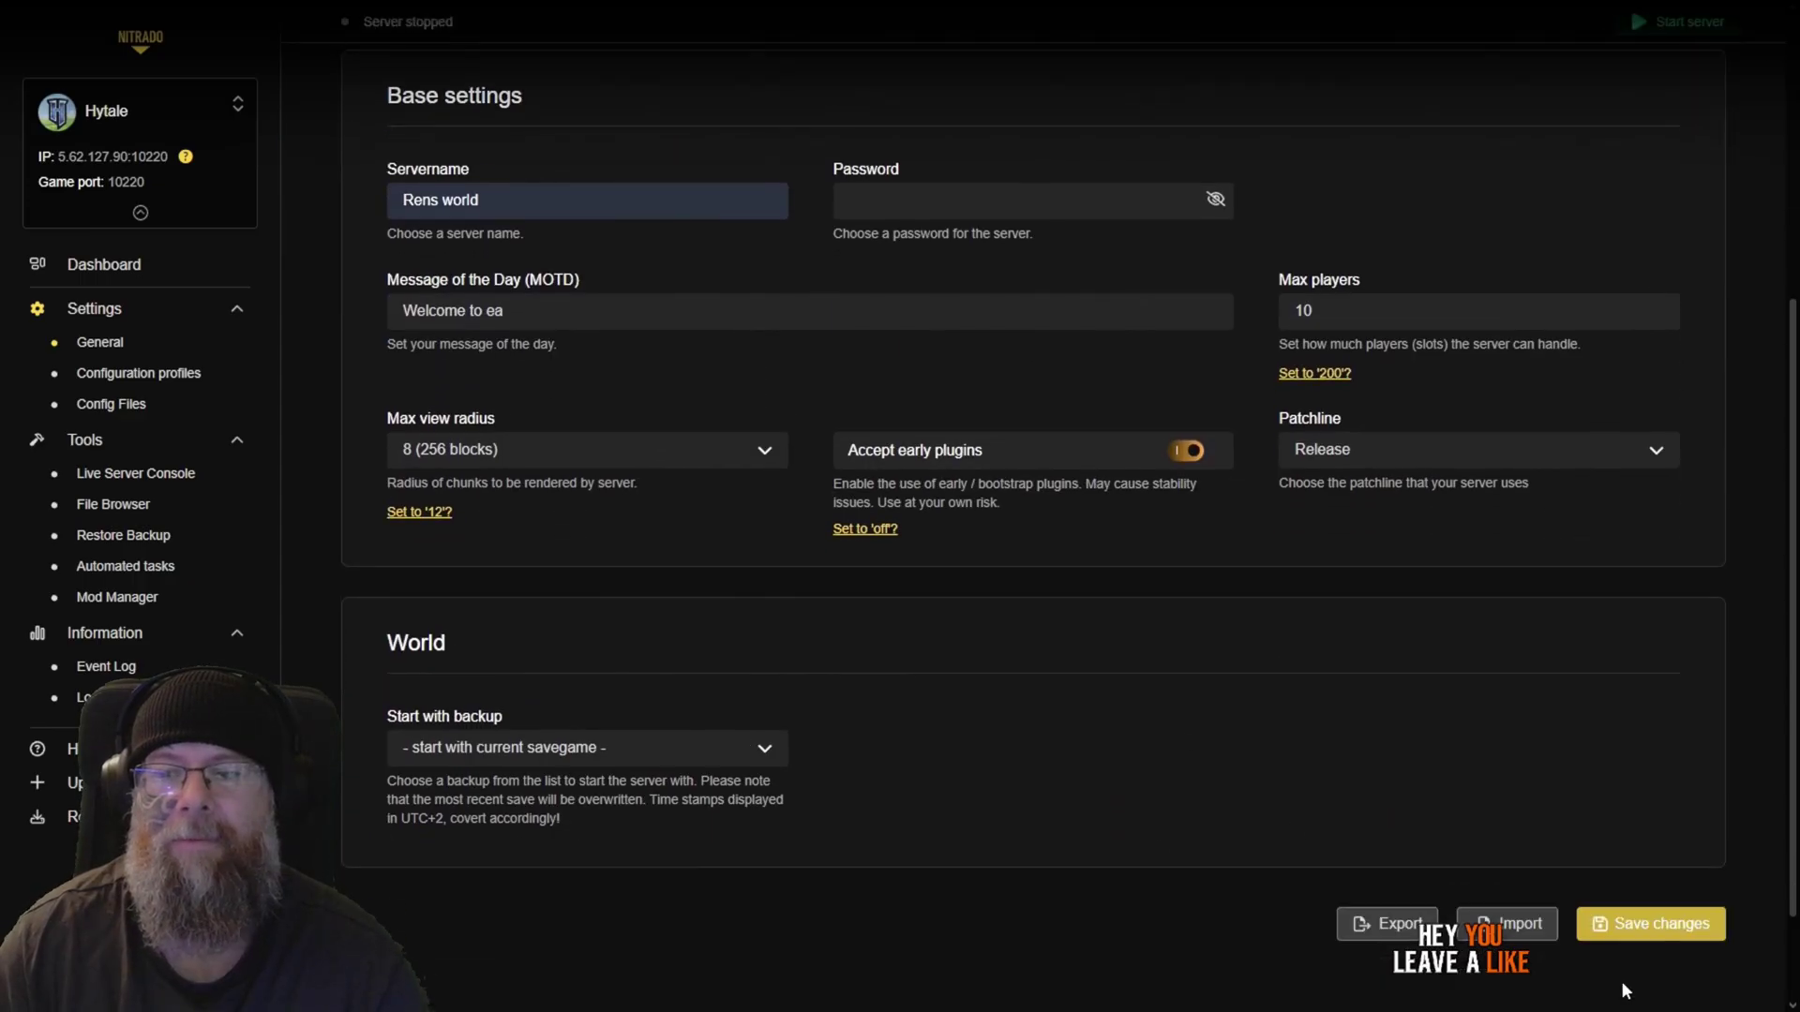
scroll(1569, 862, "up", 5)
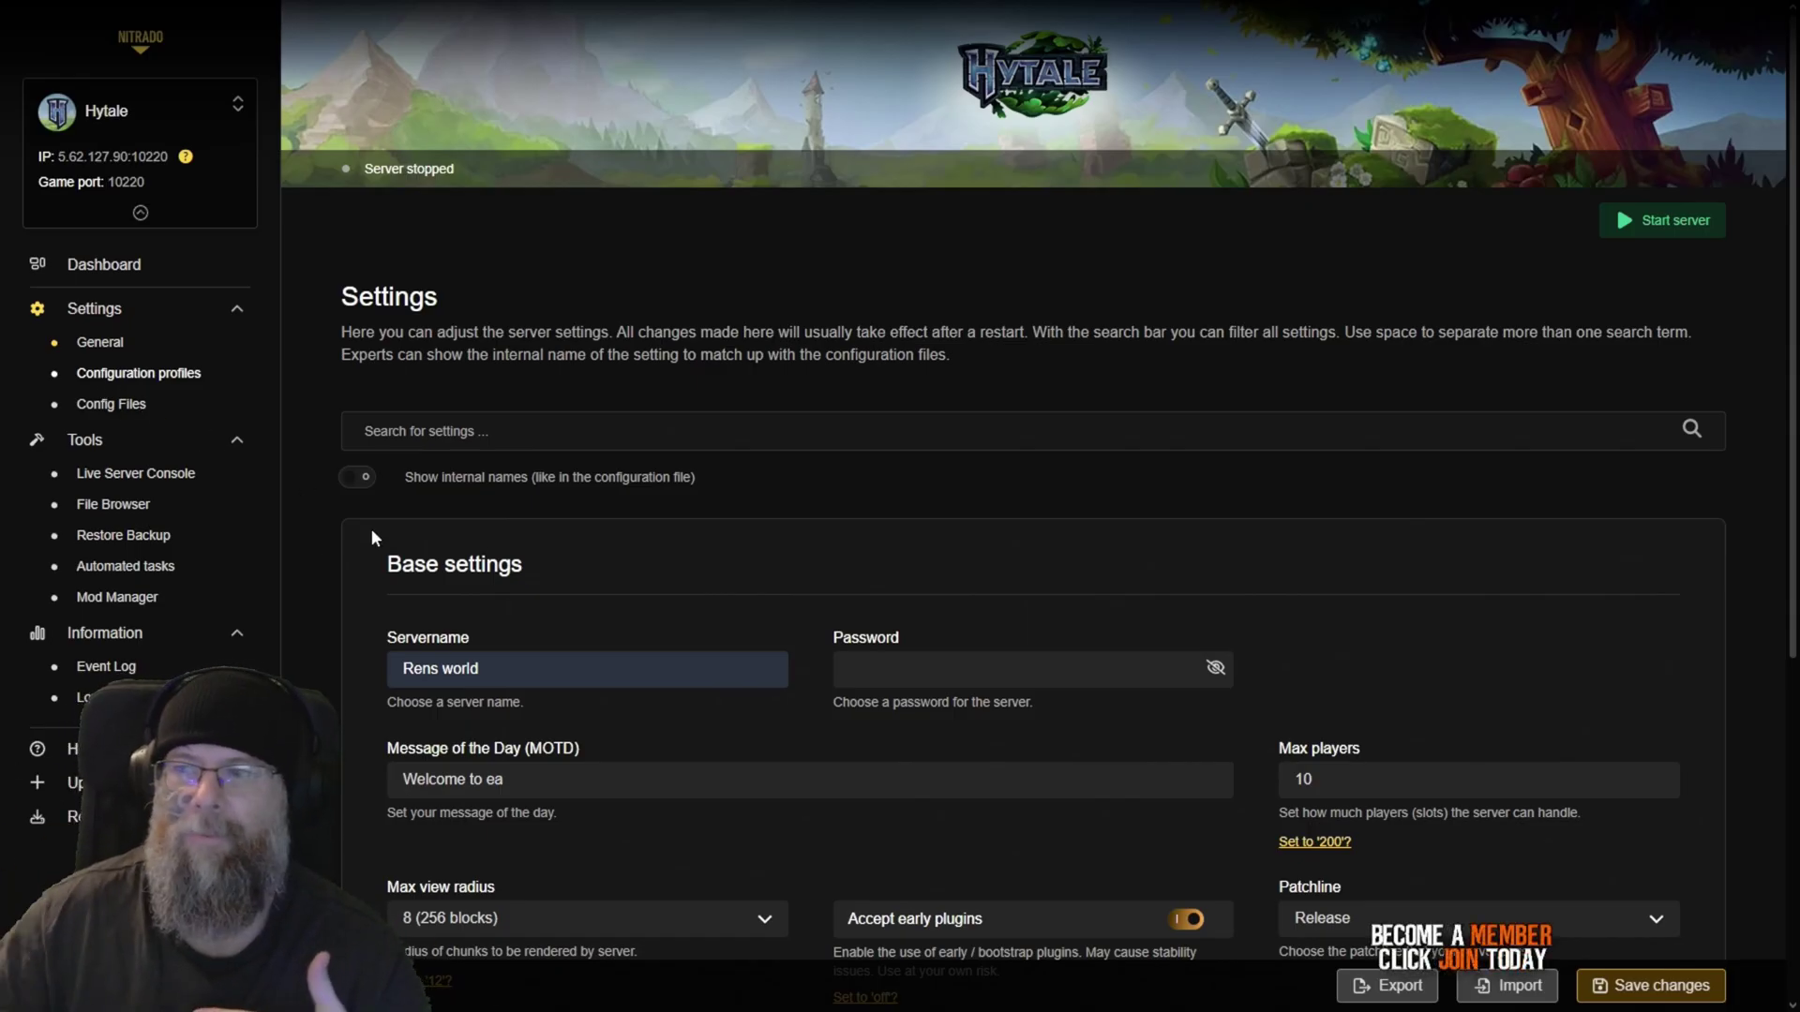
Step: Open Config files and check config.json shows ServerName Rens world, MaxPlayers 10, MaxViewRadius 8
left_click(166, 377)
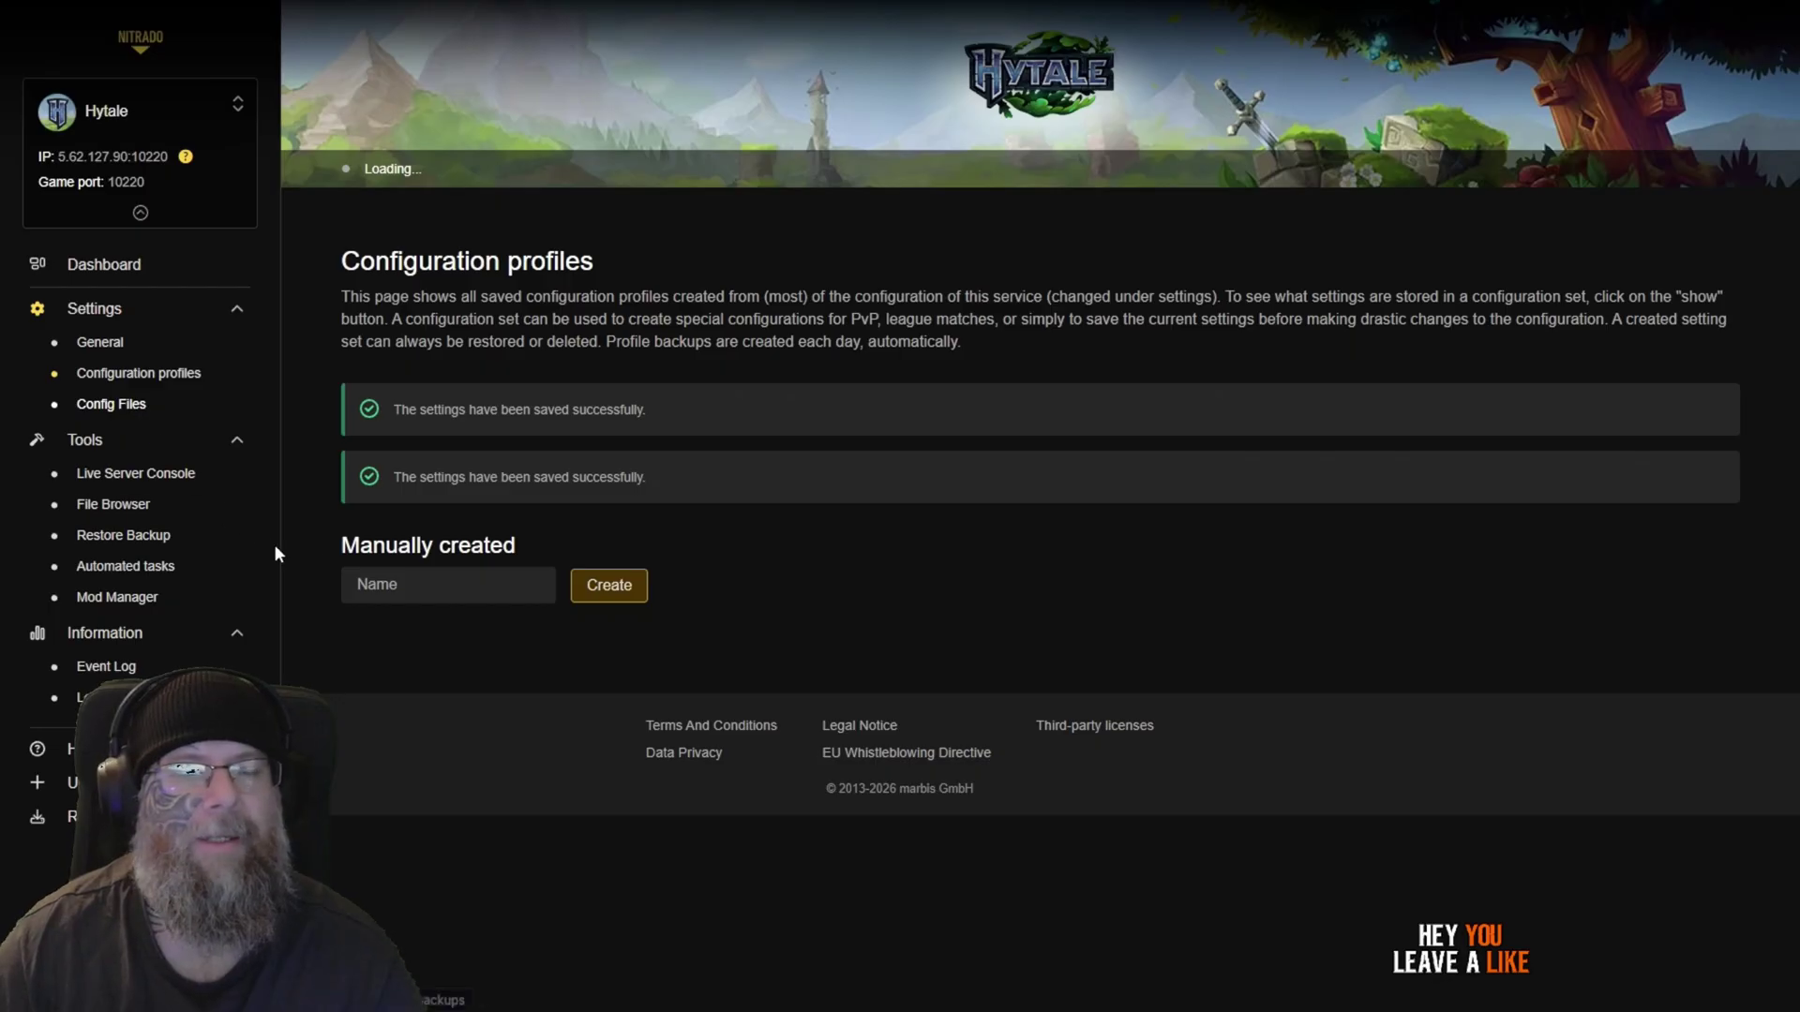
left_click(153, 407)
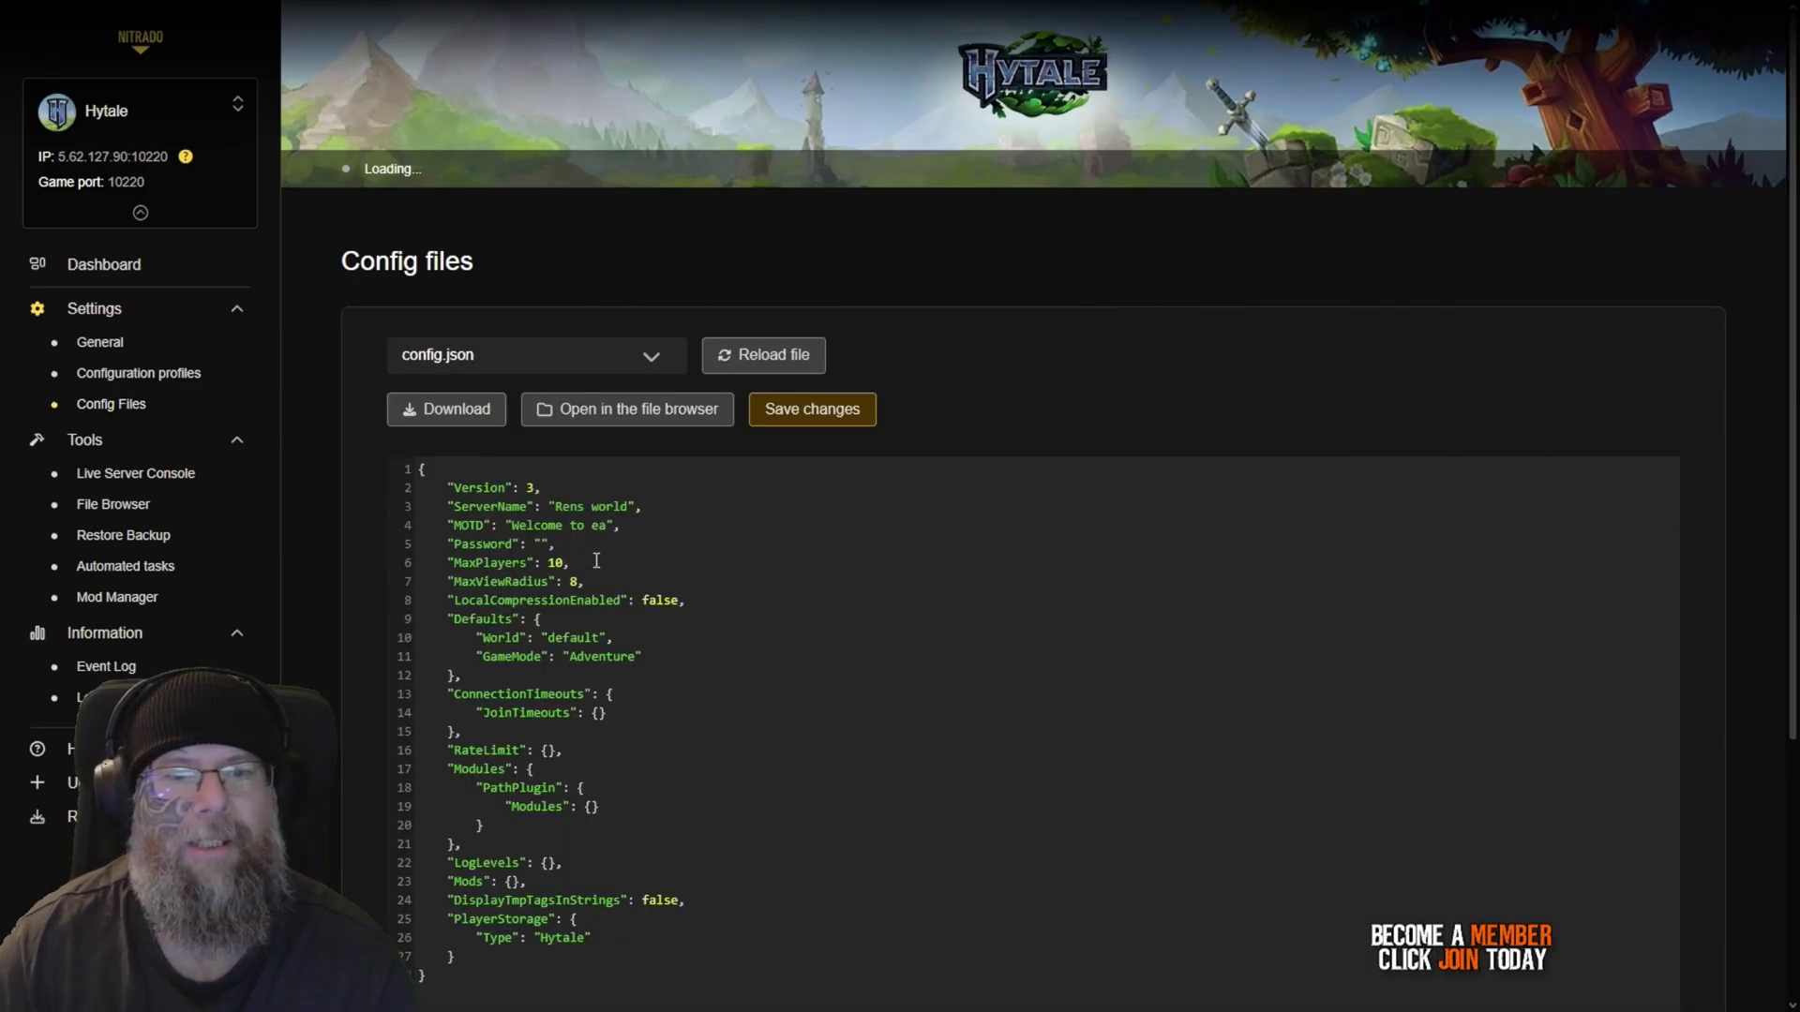
scroll(559, 656, "down", 2)
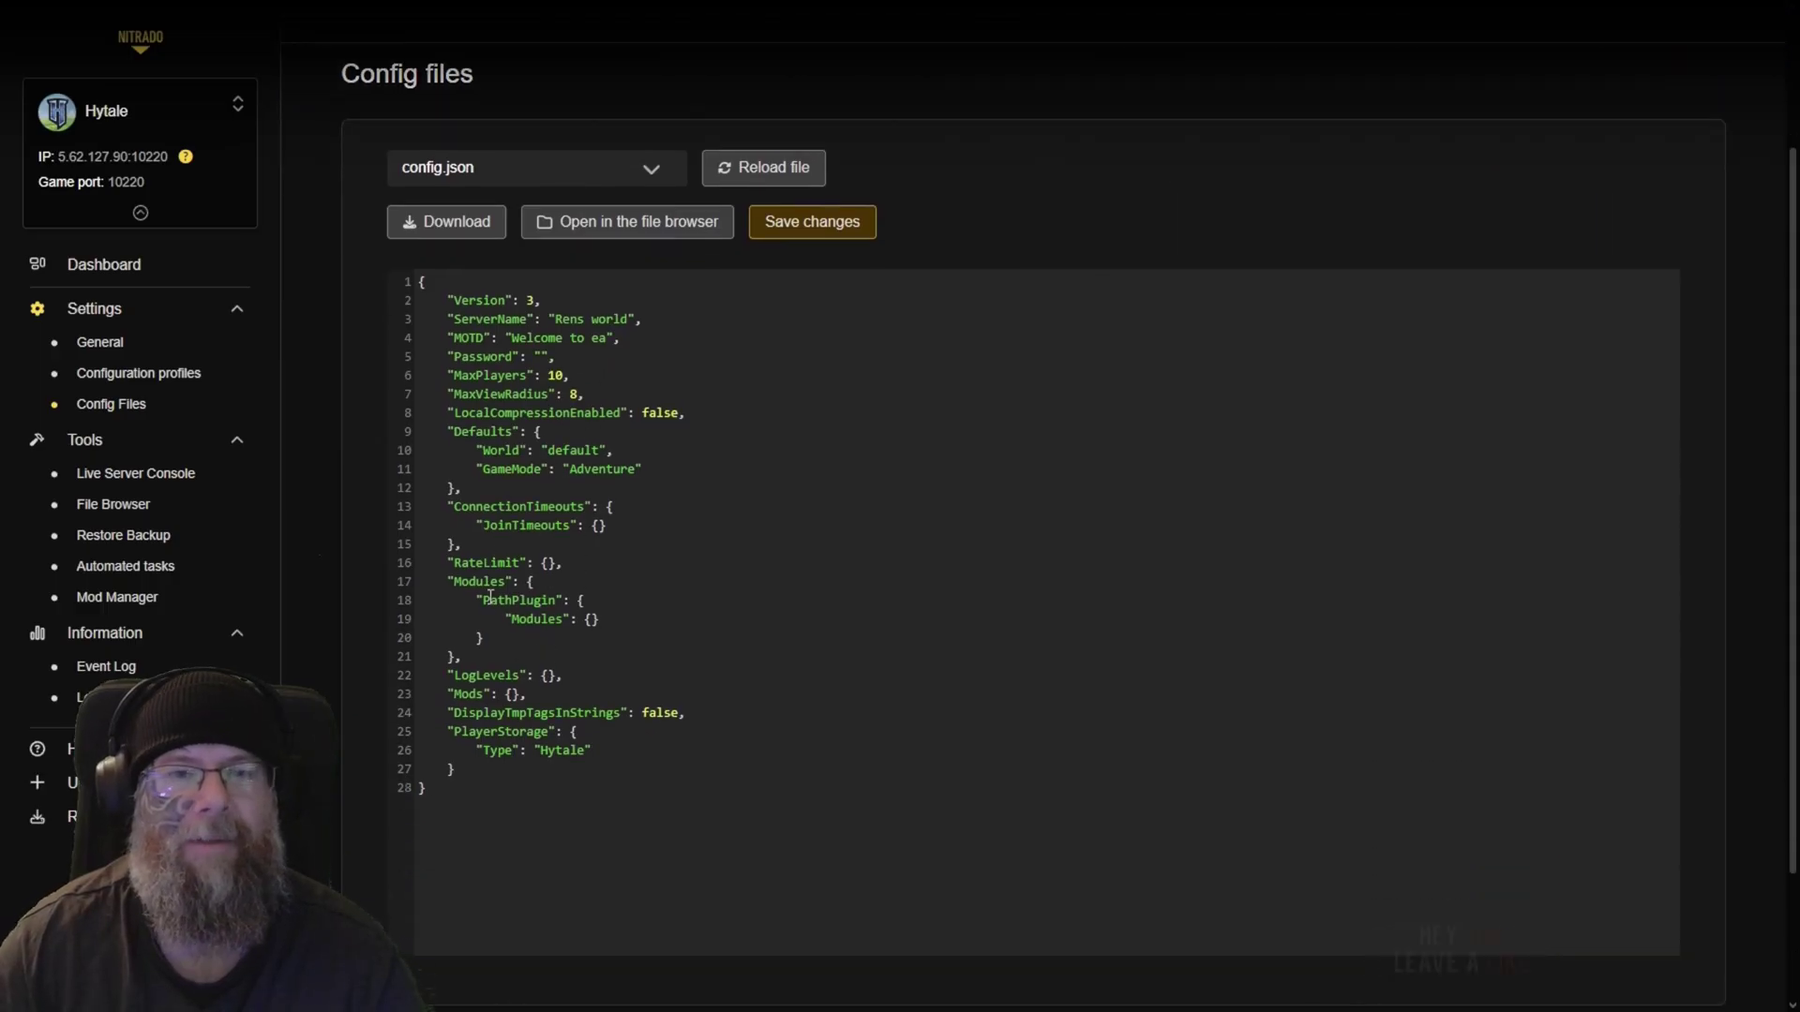
scroll(490, 607, "up", 1)
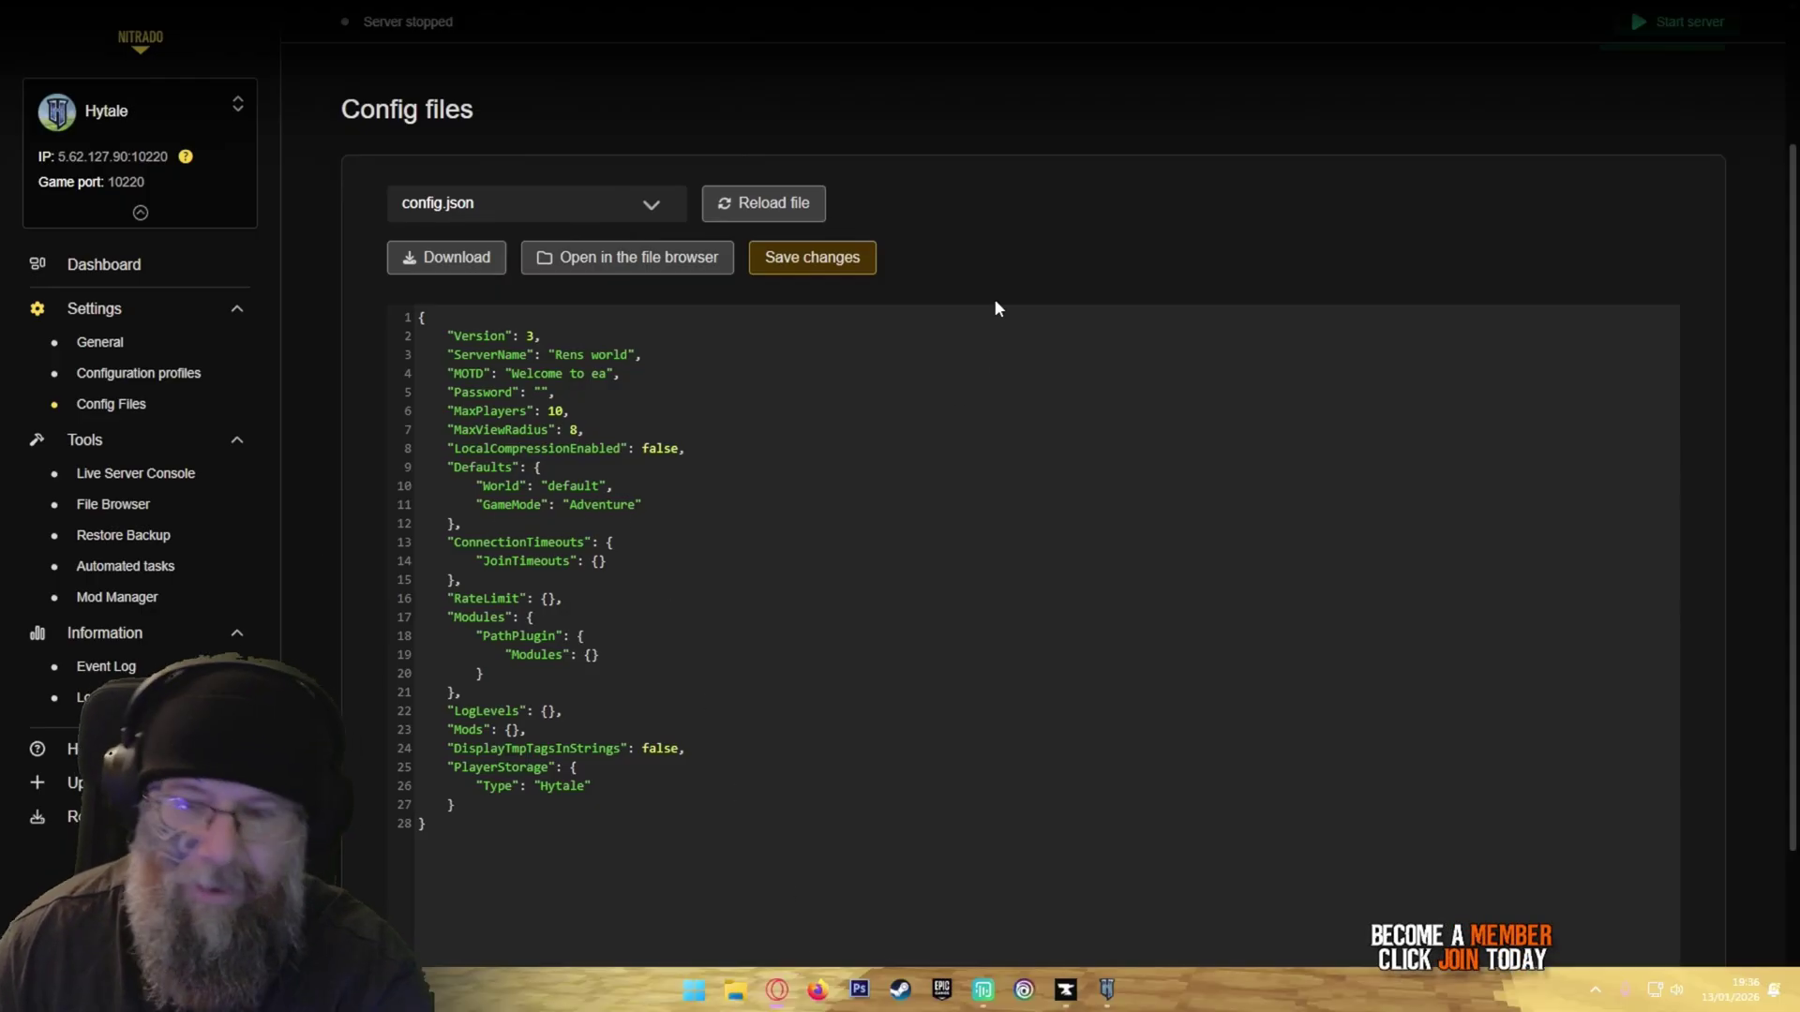
Step: Leave full screen, bring Hytale forward and browse the saved worlds and added servers lists
key("F11")
mouse_move(1107, 990)
left_click(1116, 891)
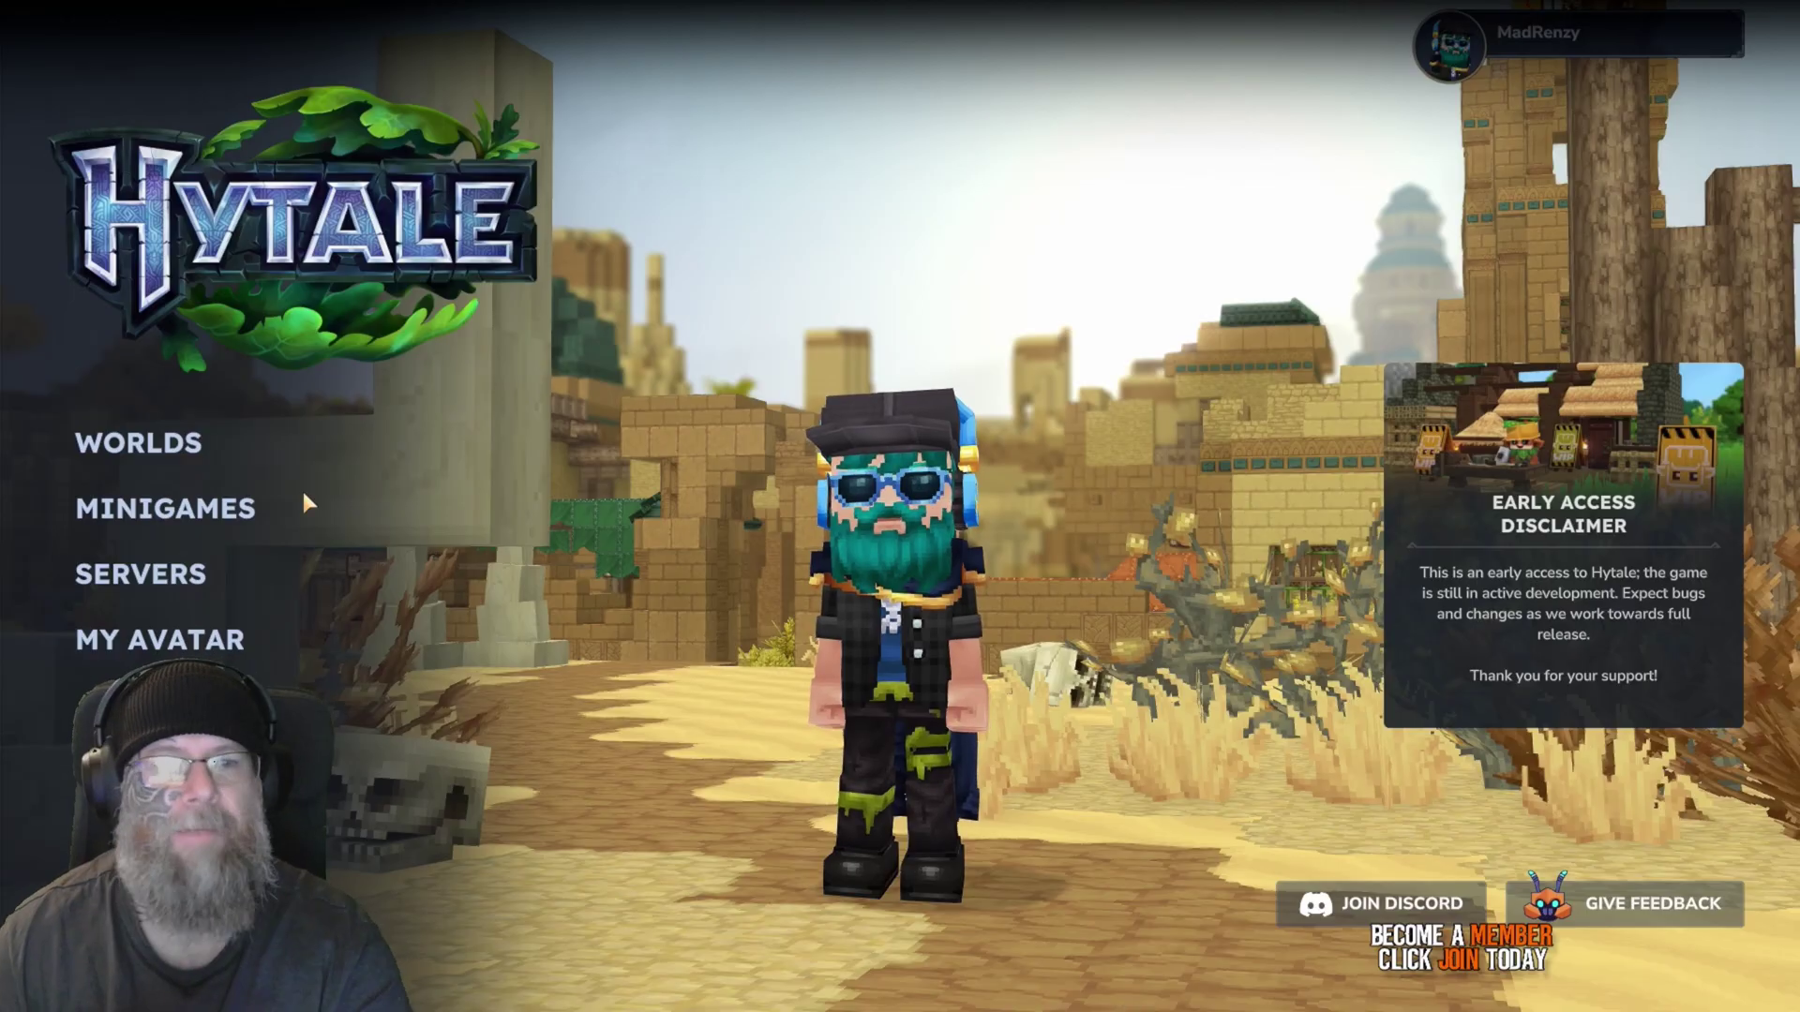
left_click(180, 454)
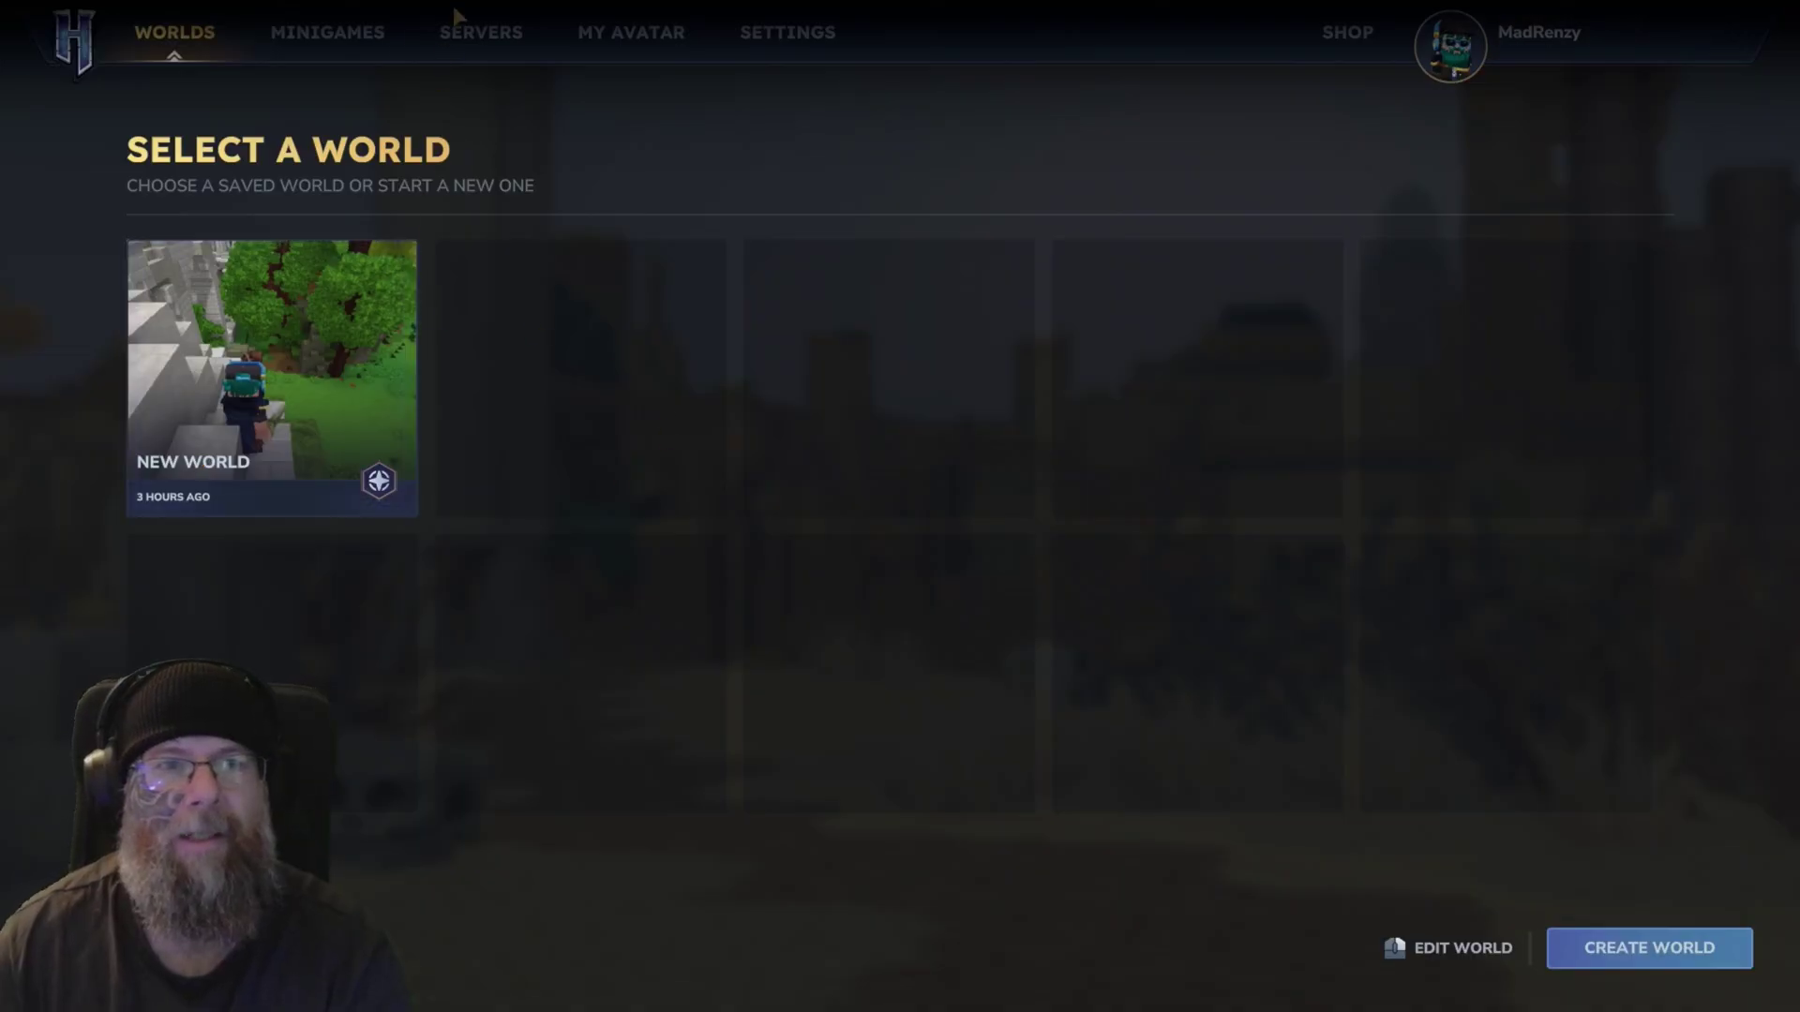
left_click(478, 32)
left_click(174, 32)
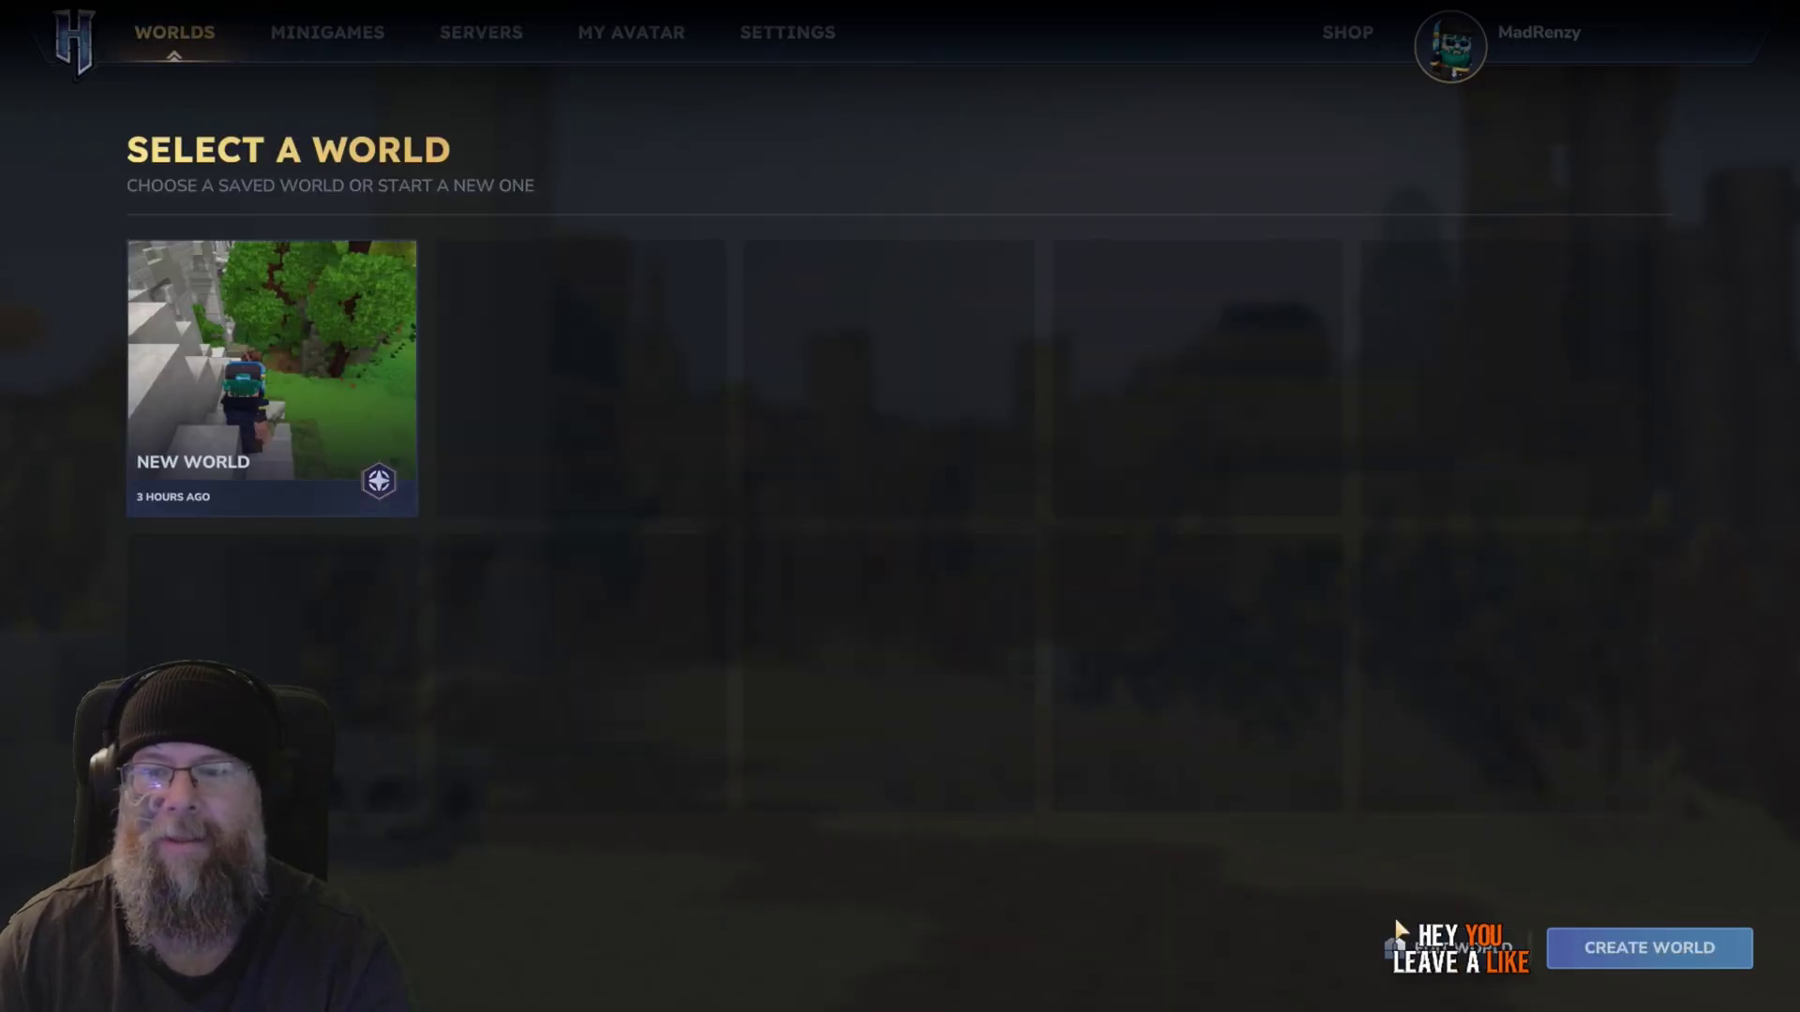
Step: Delete the local world 'New World' from its settings
left_click(379, 481)
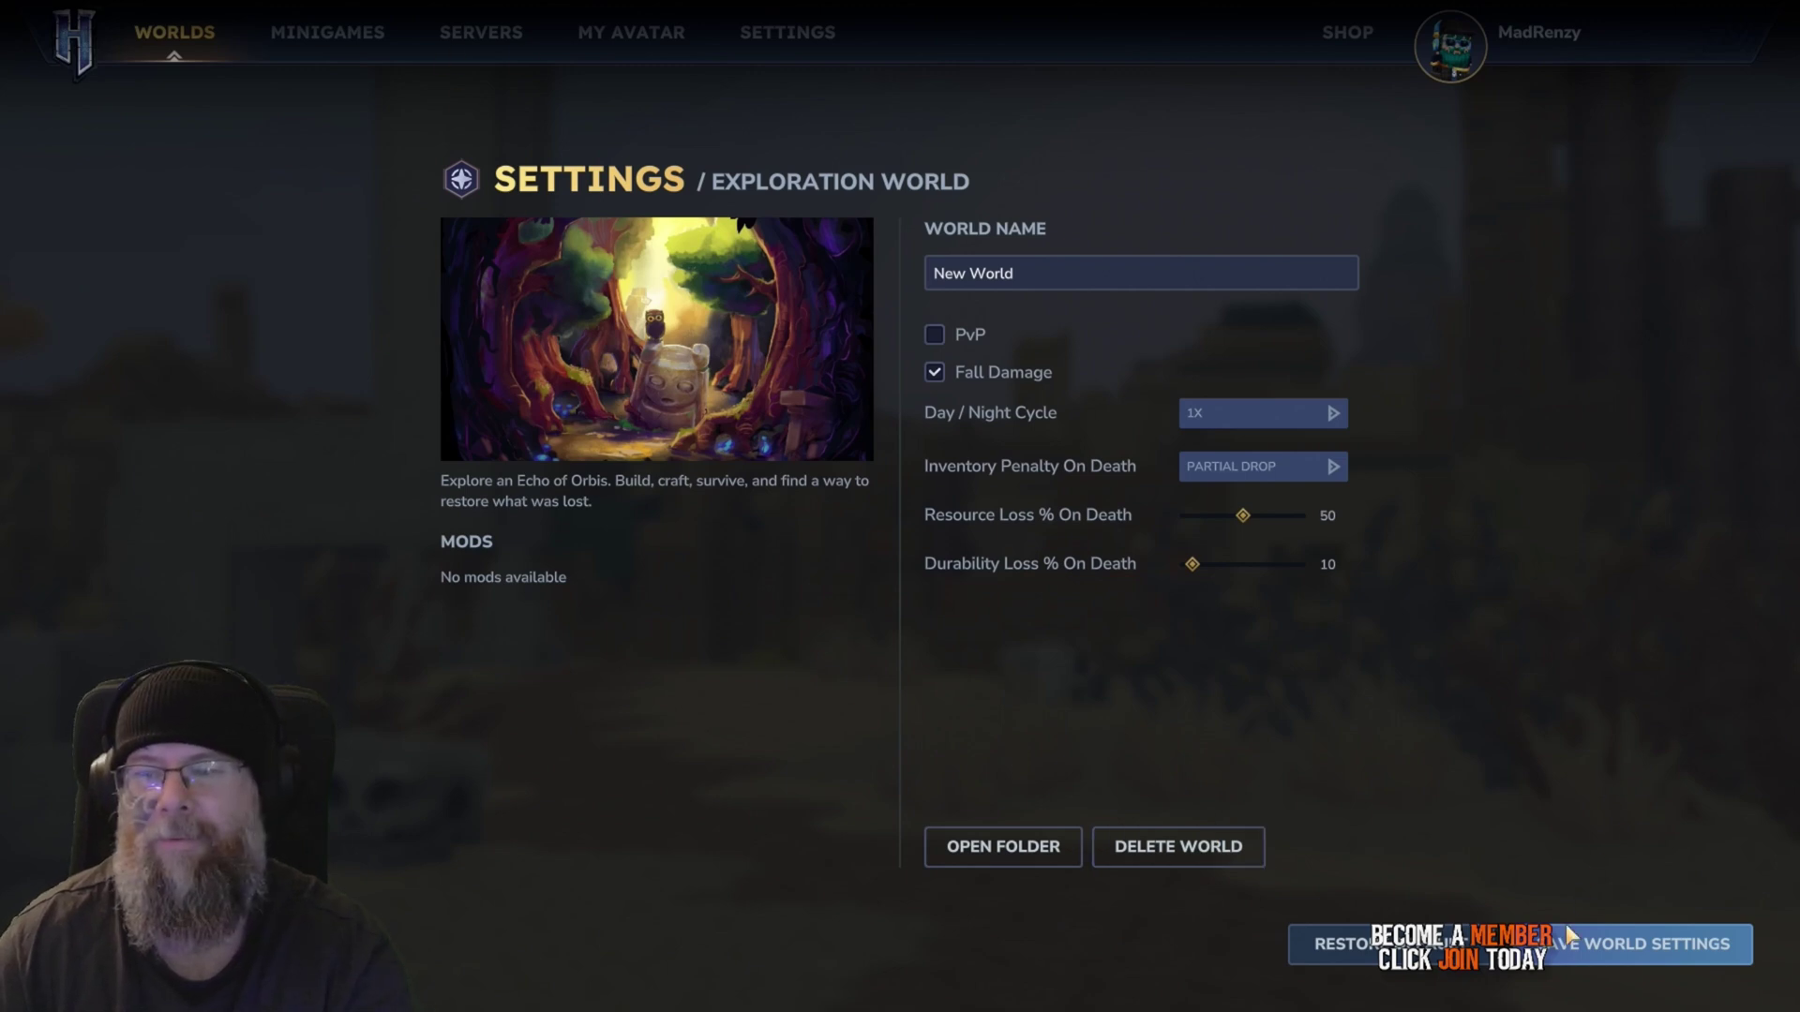
left_click(1202, 848)
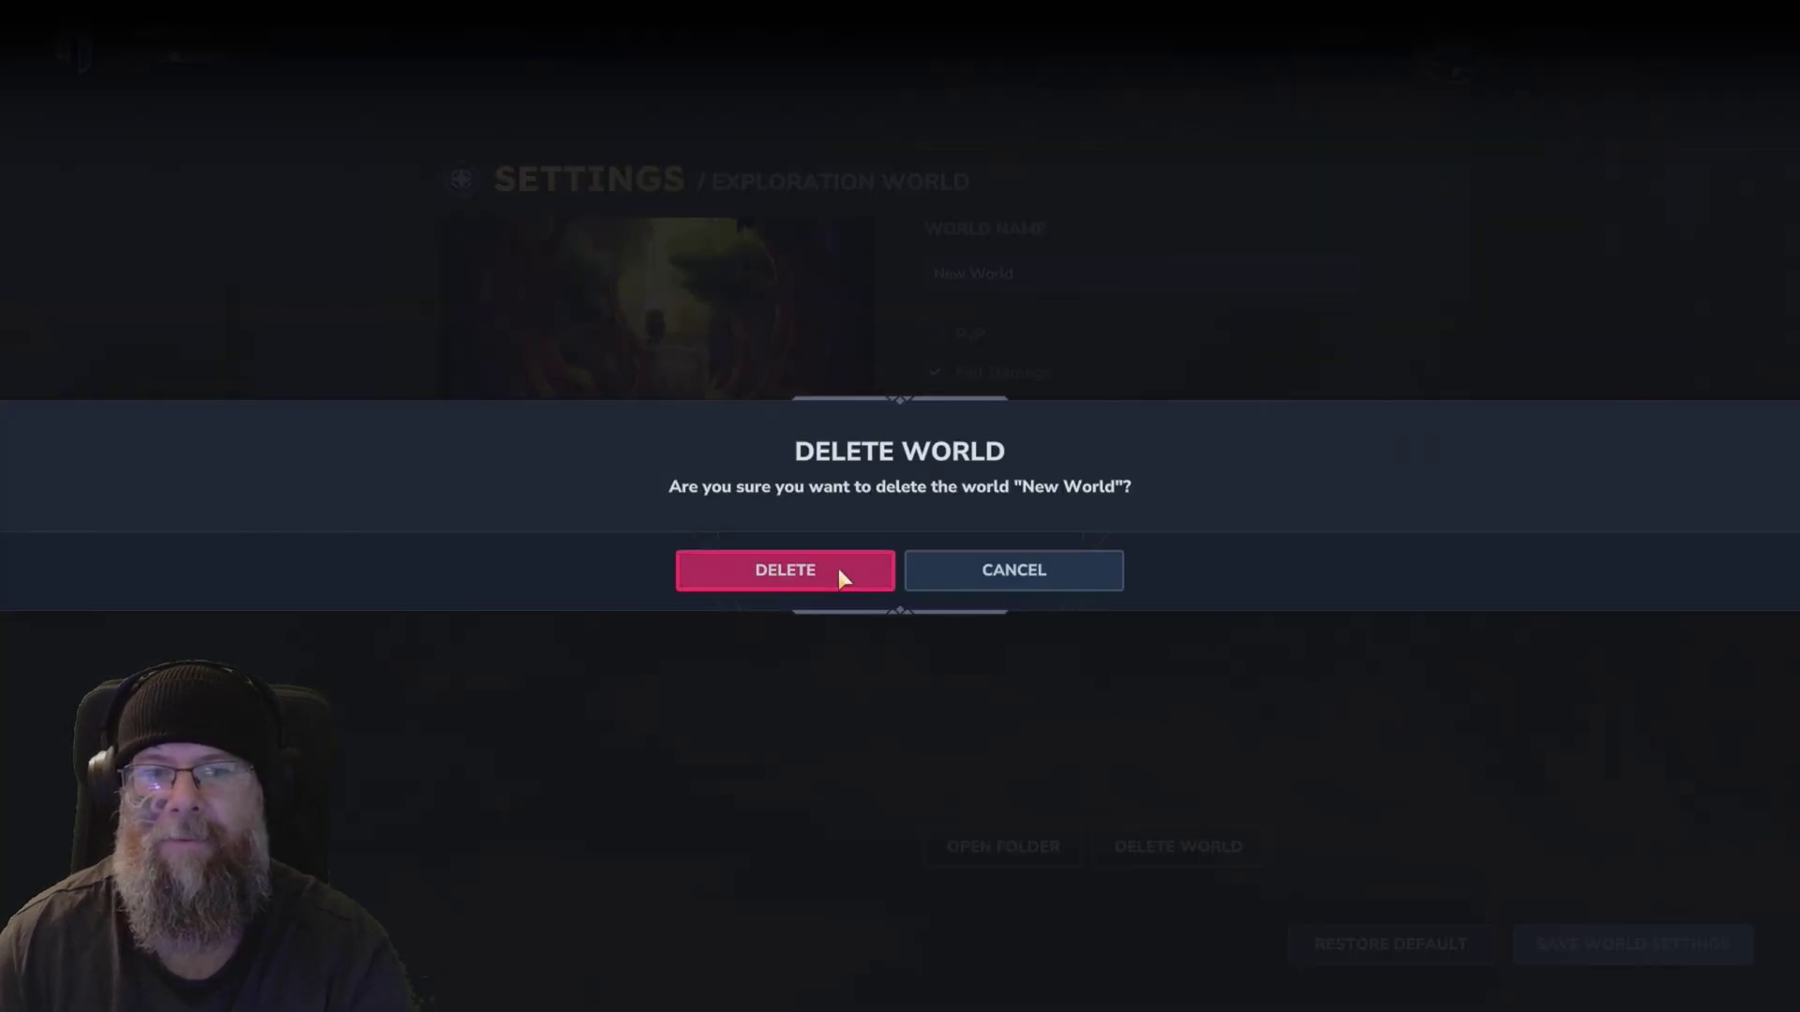
left_click(785, 570)
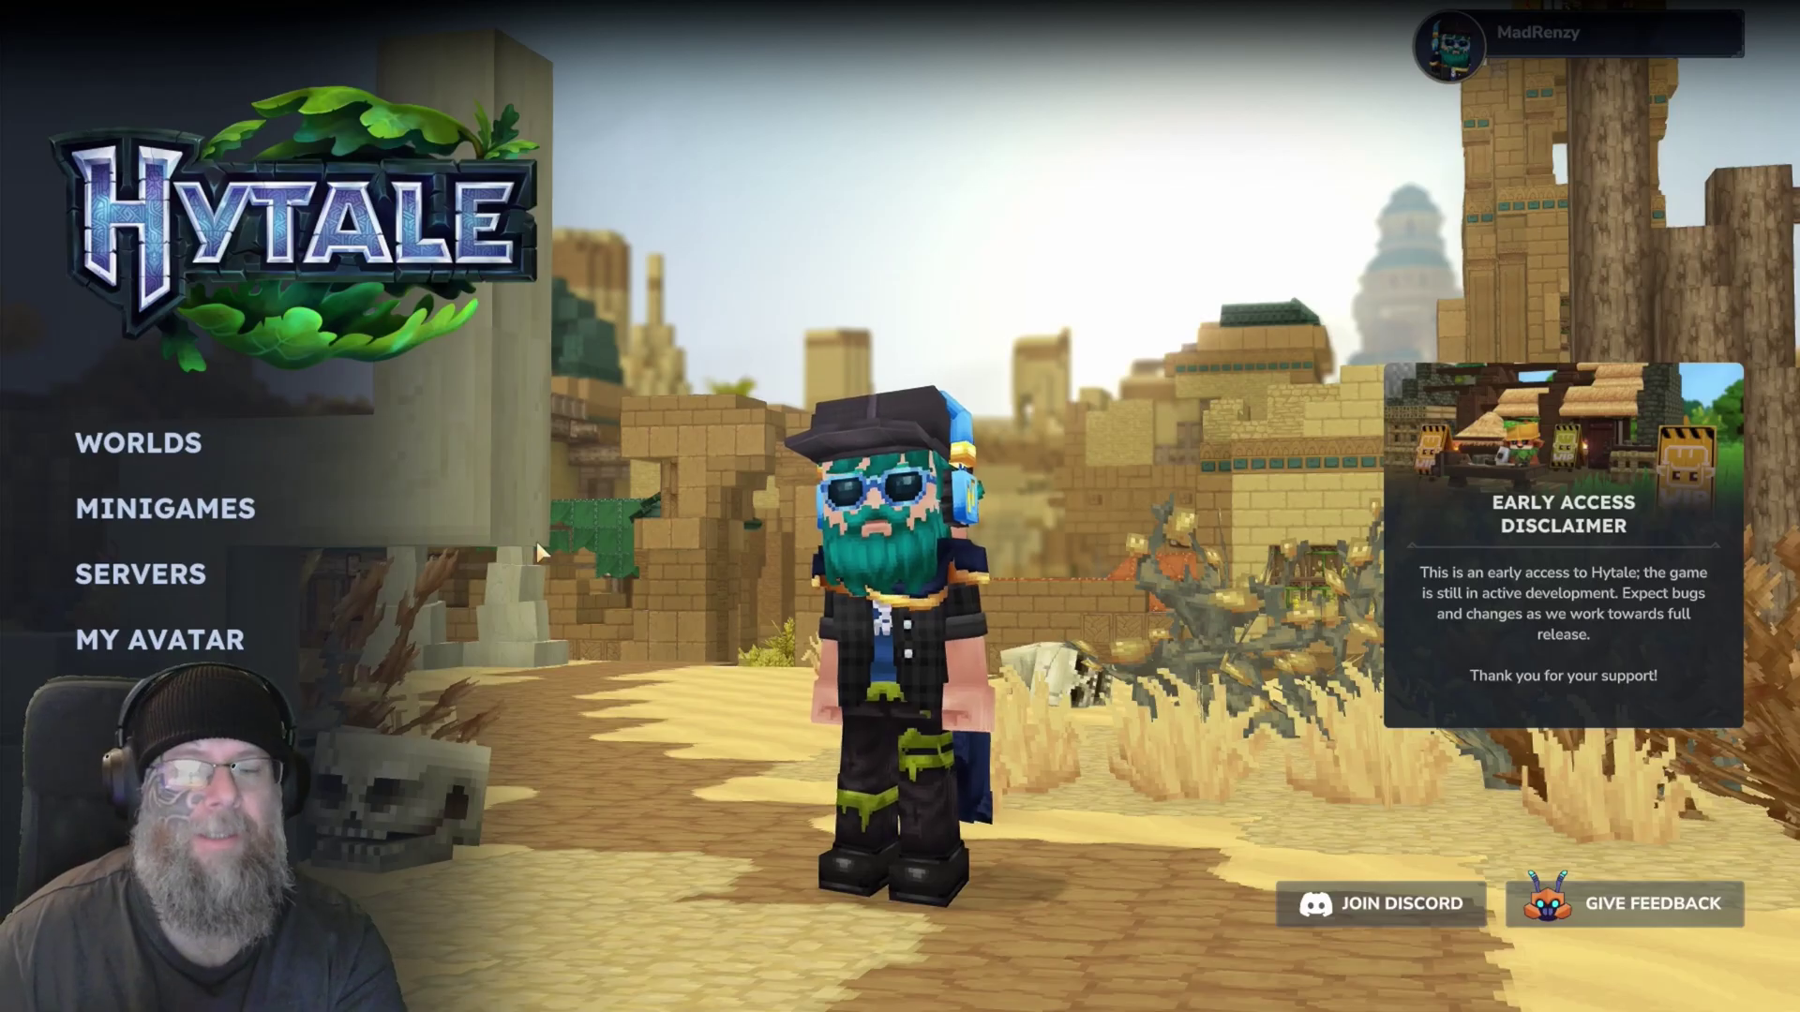
Step: Switch back from the game to the Nitrado browser window via the taskbar
key("super")
mouse_move(771, 999)
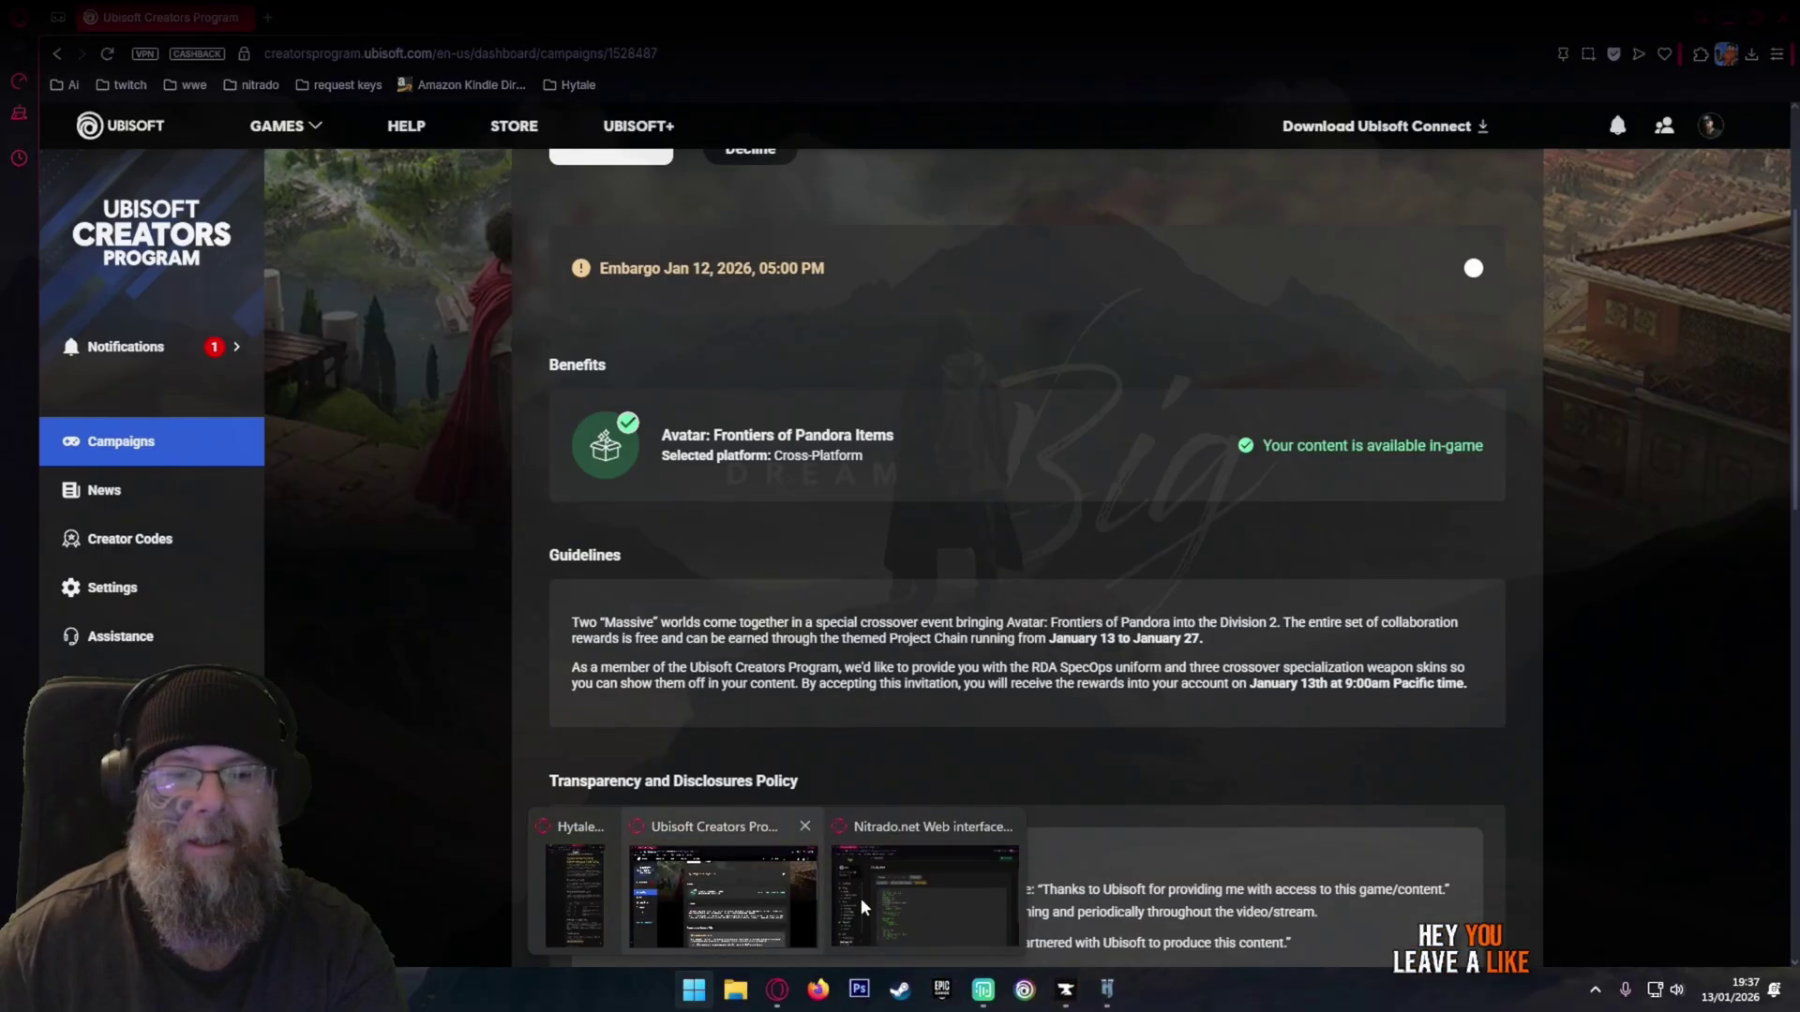
left_click(900, 895)
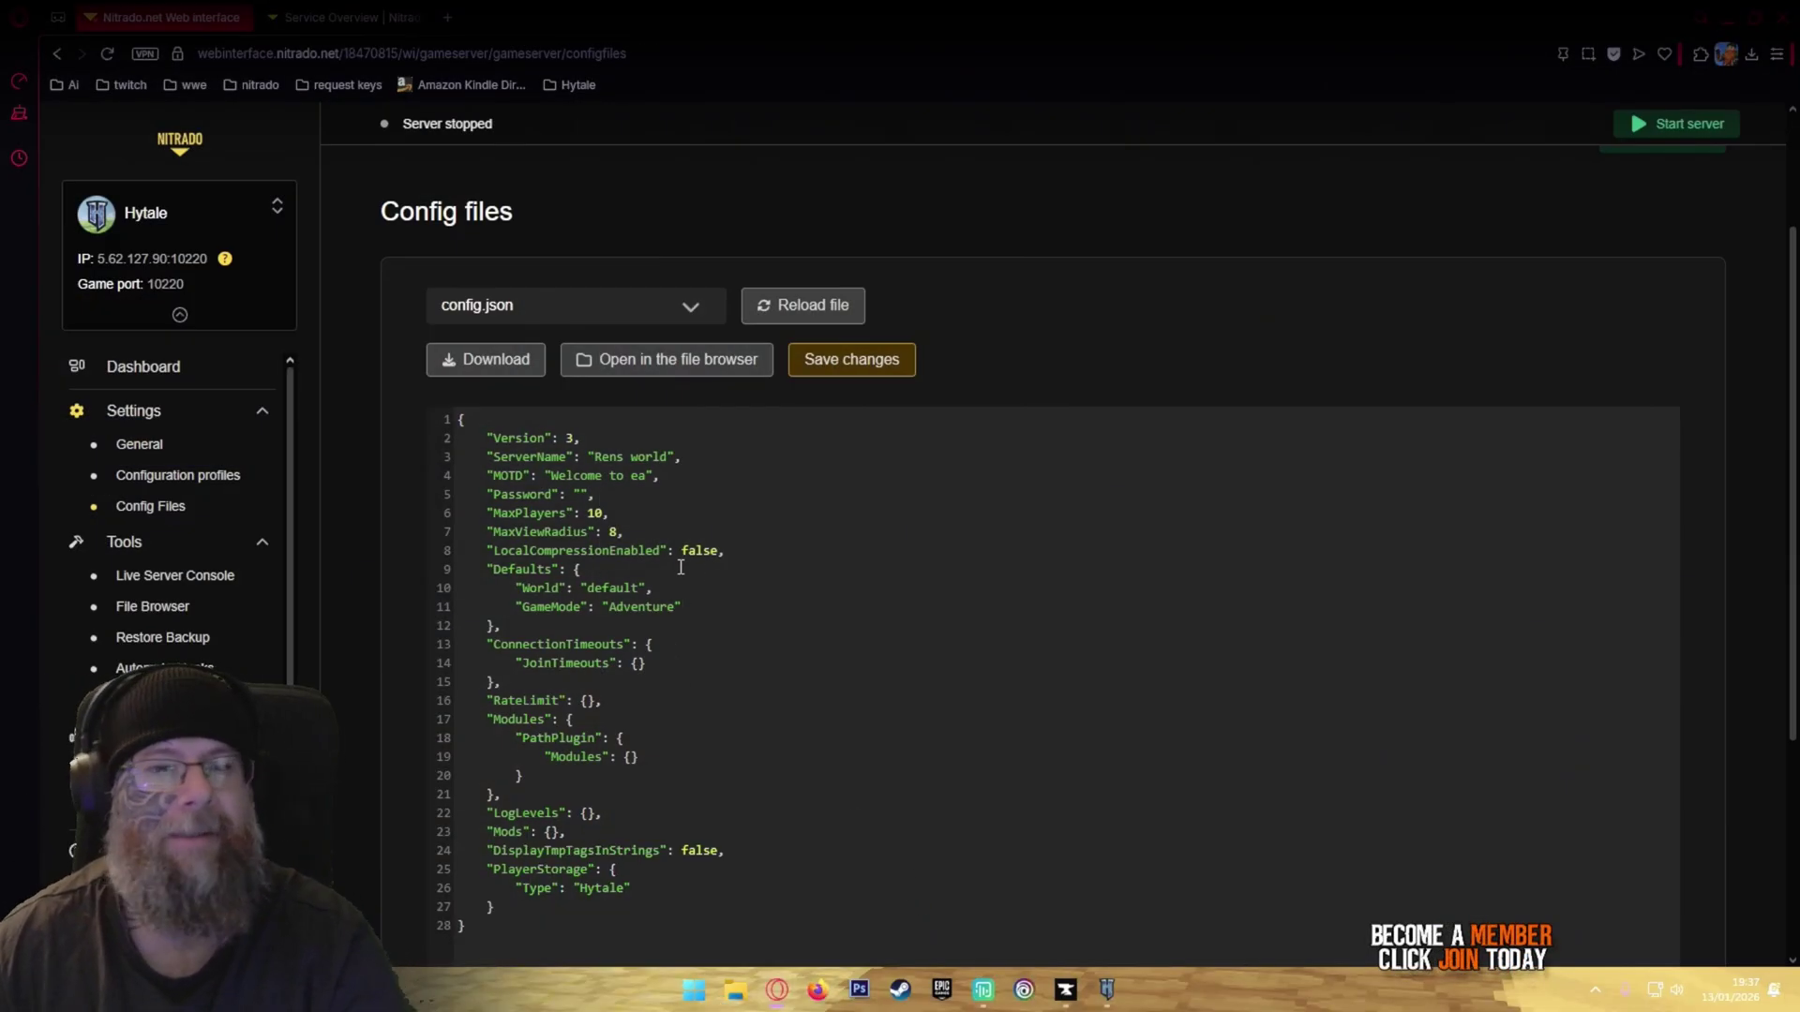
Step: Scroll through config.json, then load bans.json, which holds only an empty list
scroll(680, 677, "down", 1)
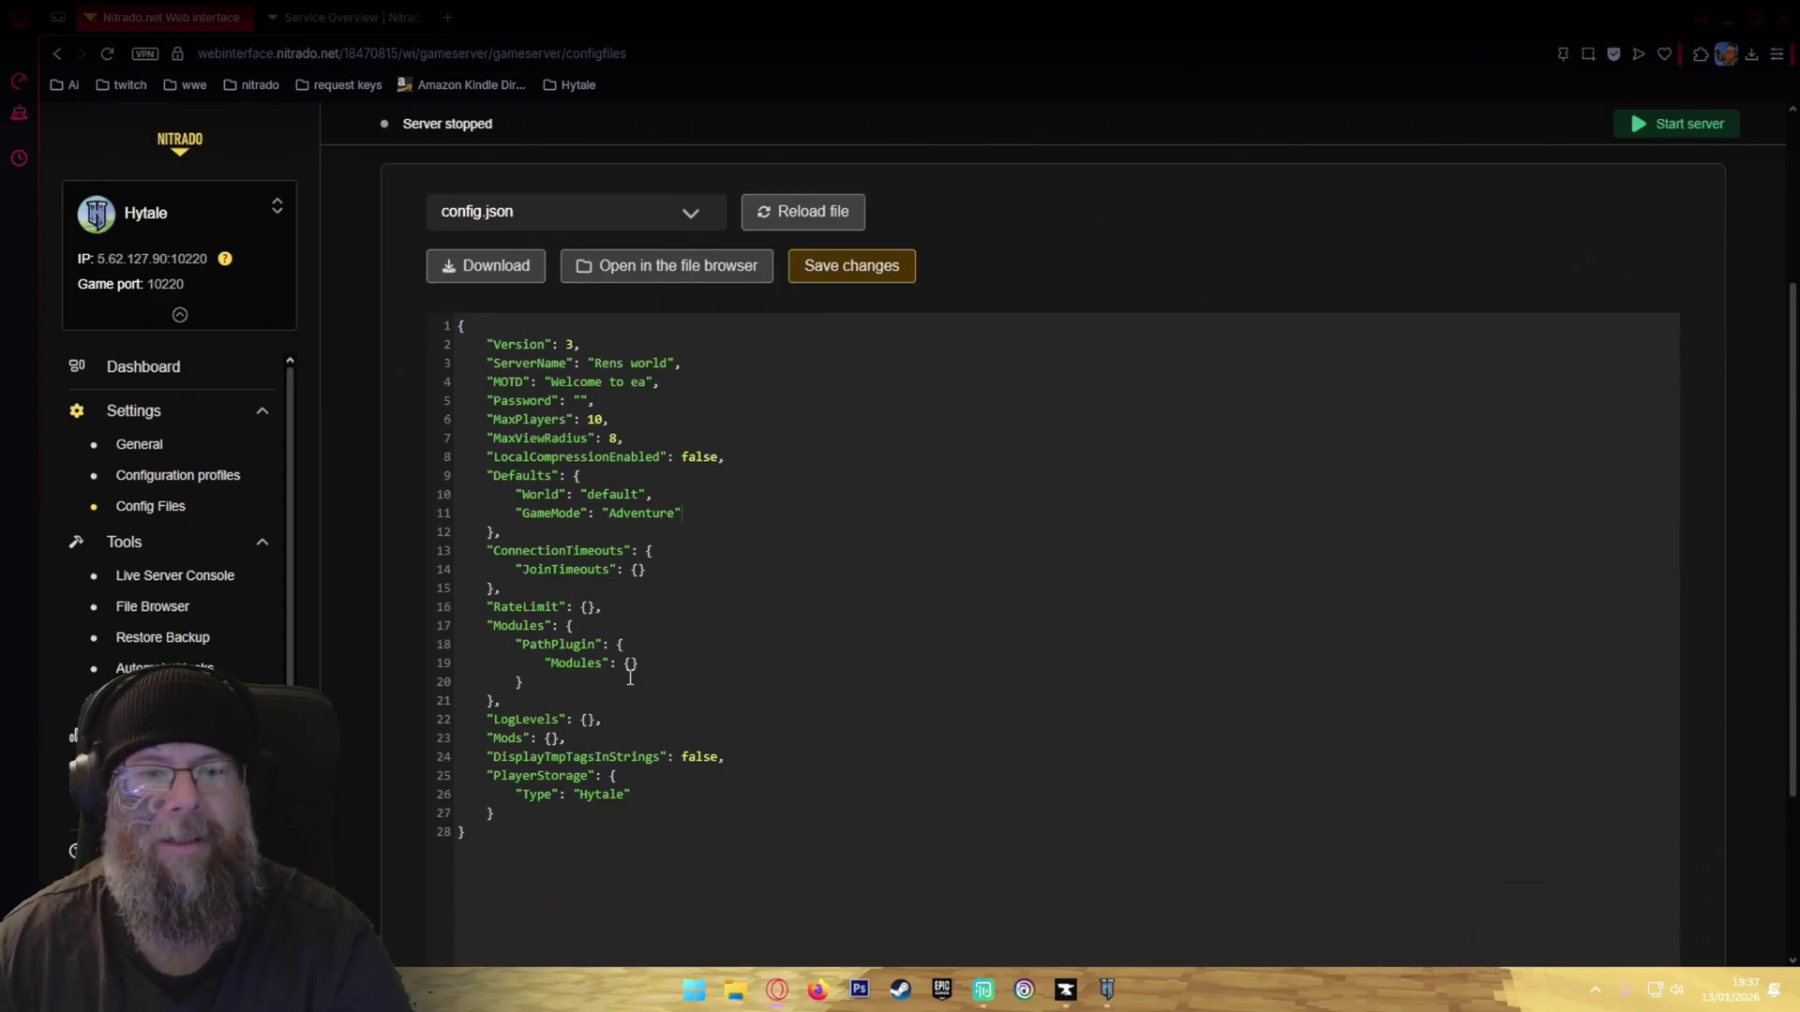
scroll(630, 677, "down", 1)
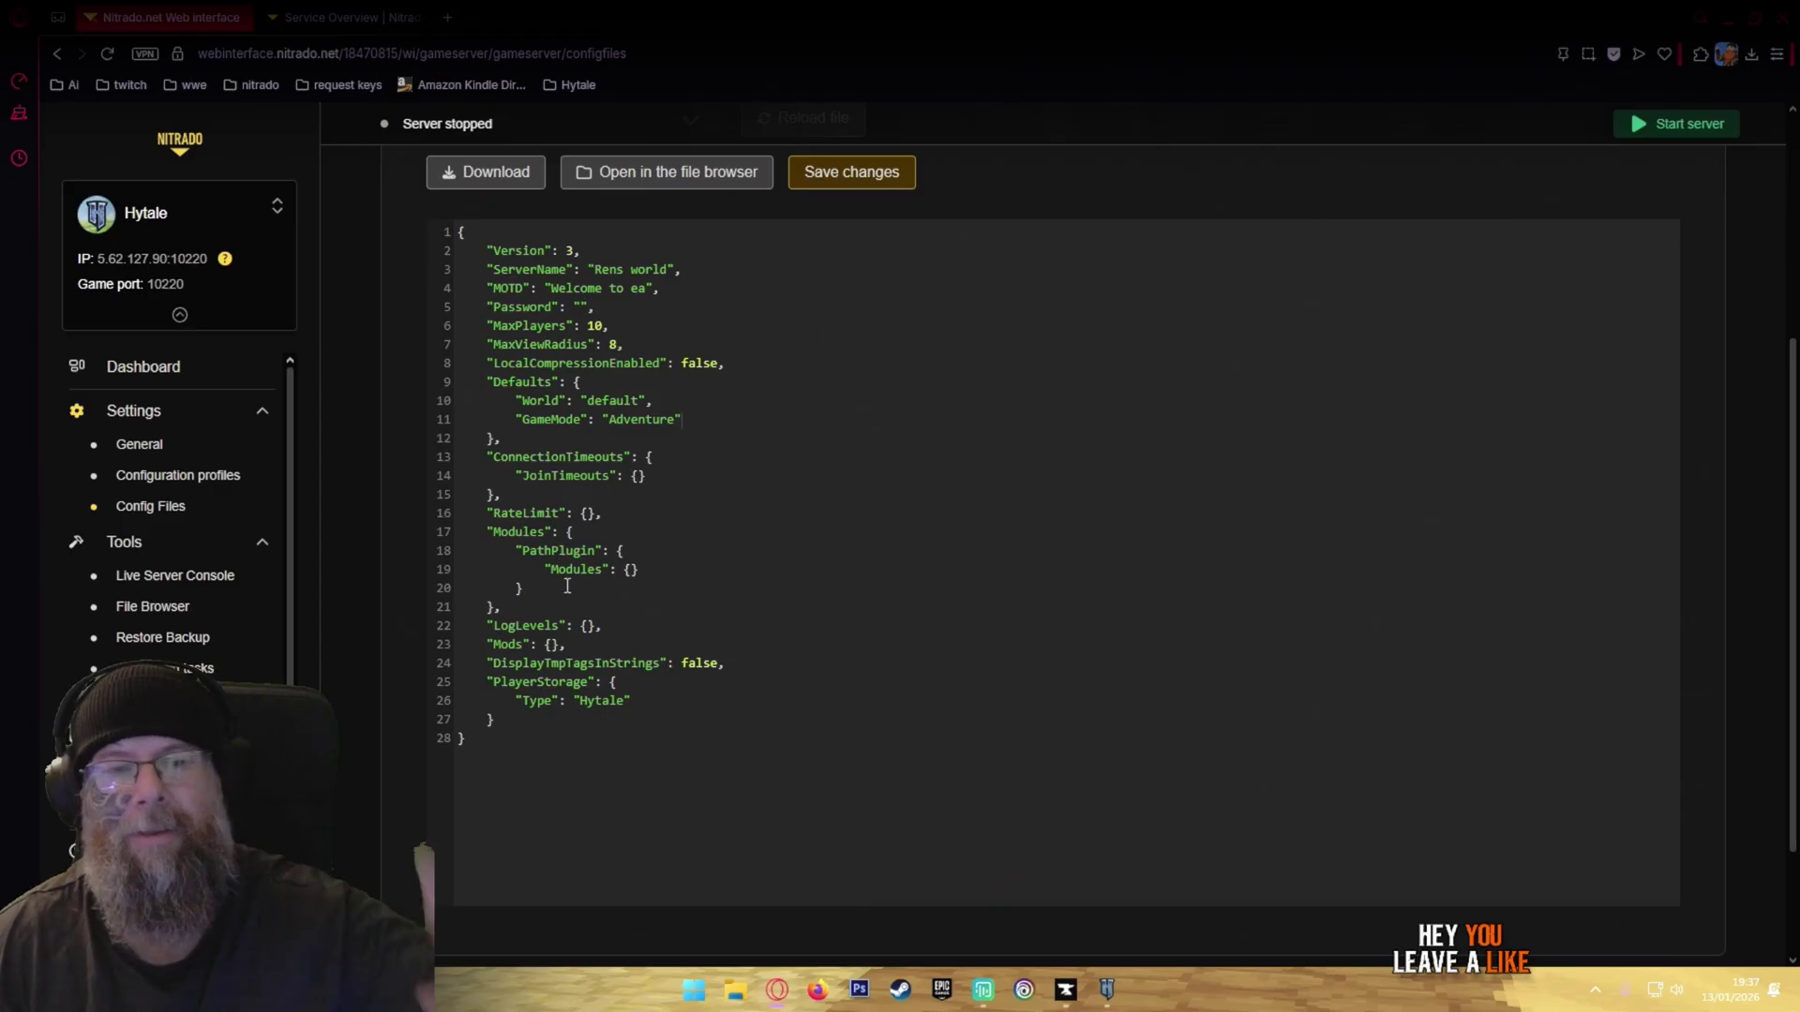
scroll(567, 586, "down", 1)
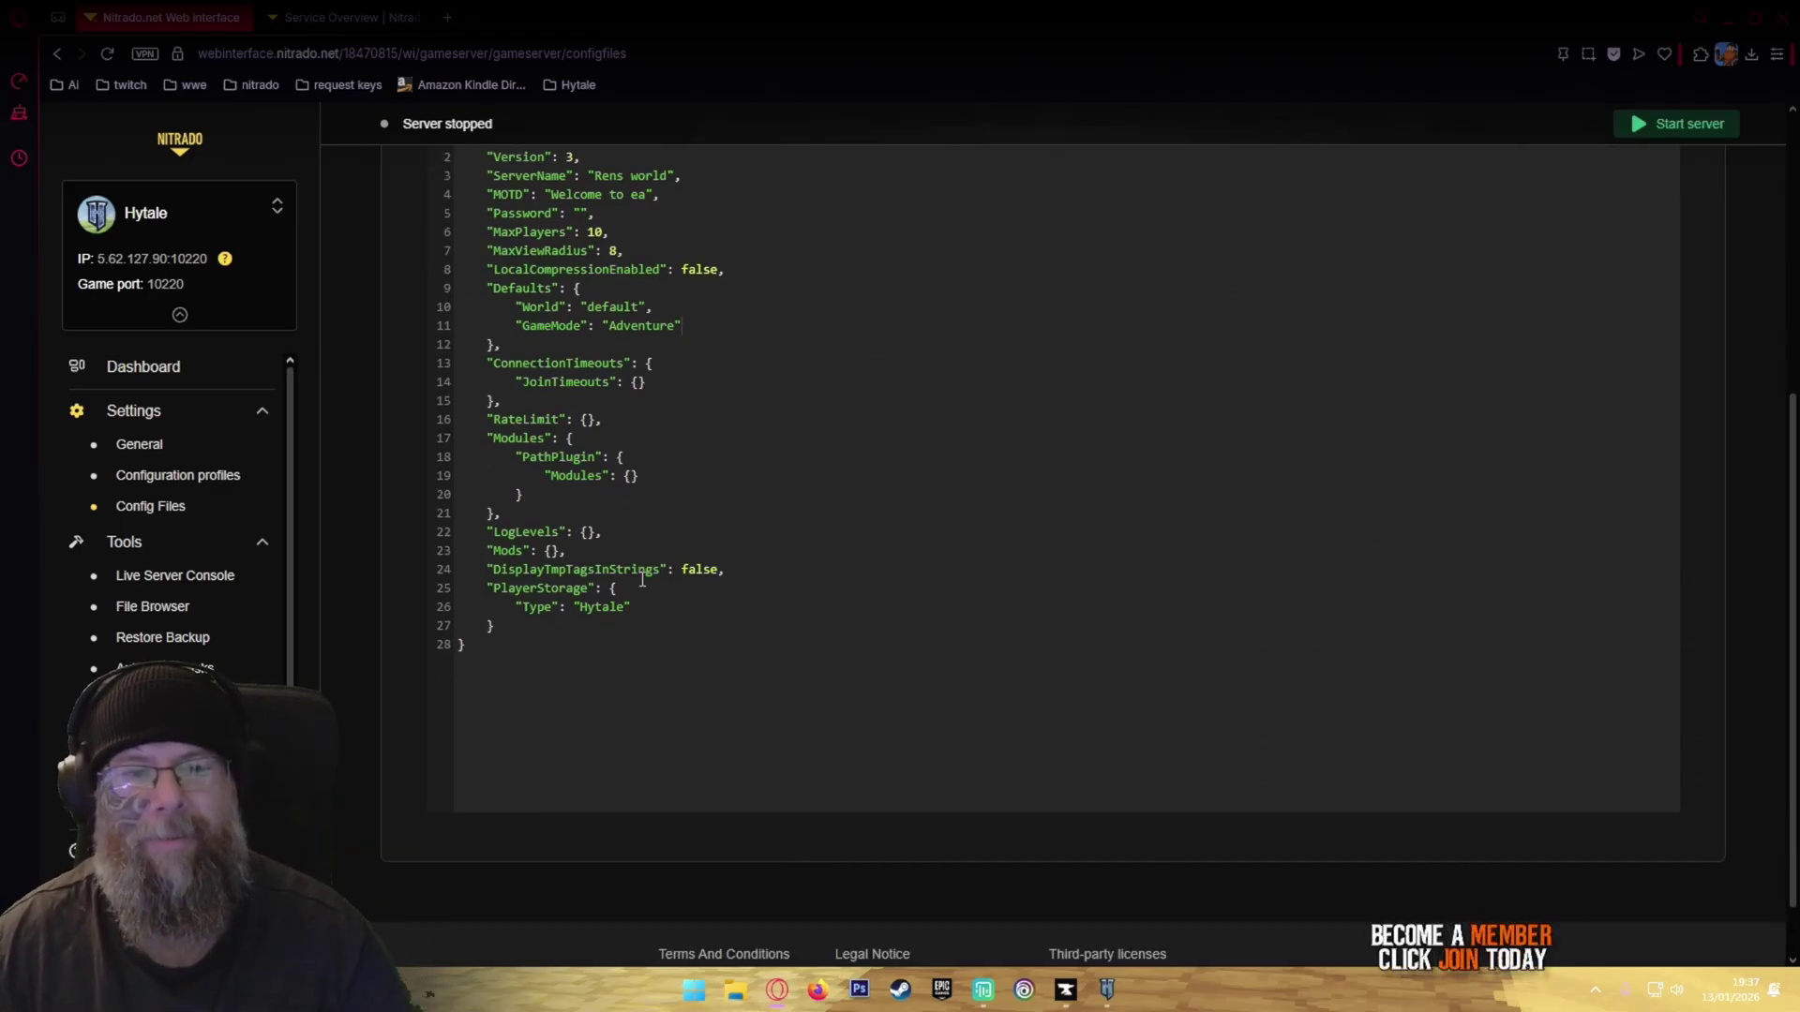
scroll(603, 619, "down", 1)
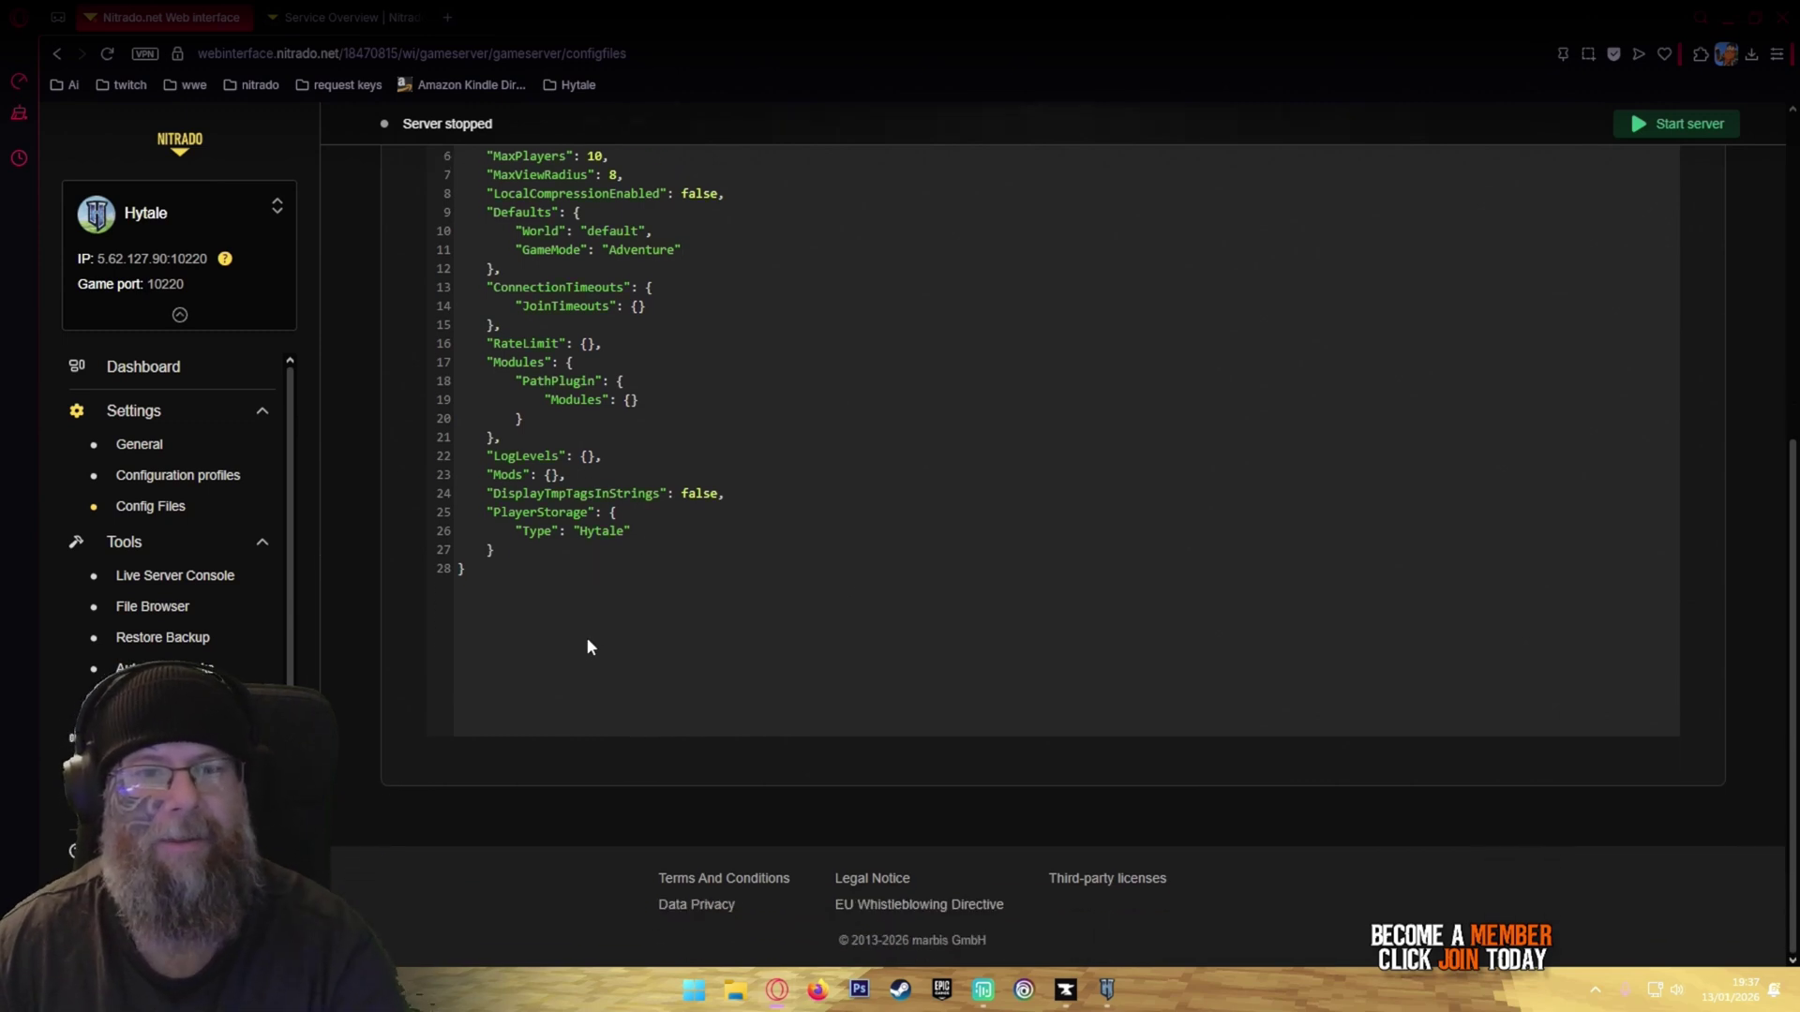
scroll(544, 614, "up", 3)
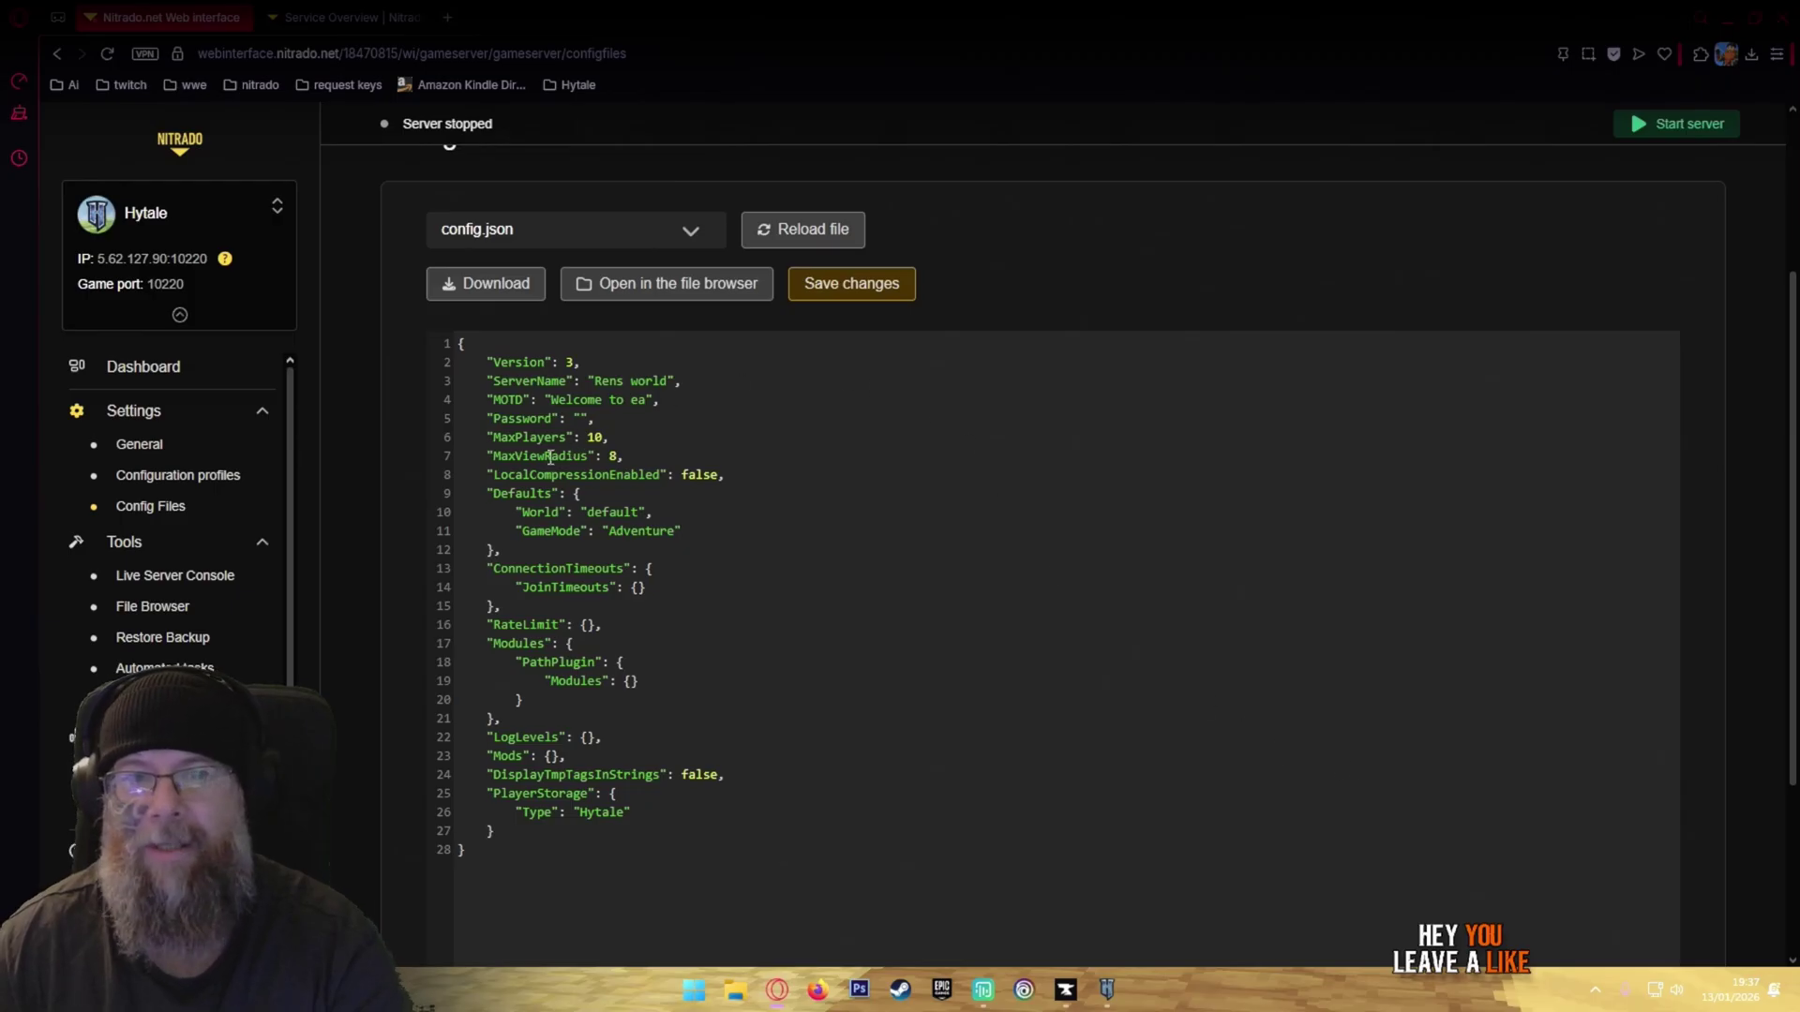
left_click(526, 240)
left_click(512, 283)
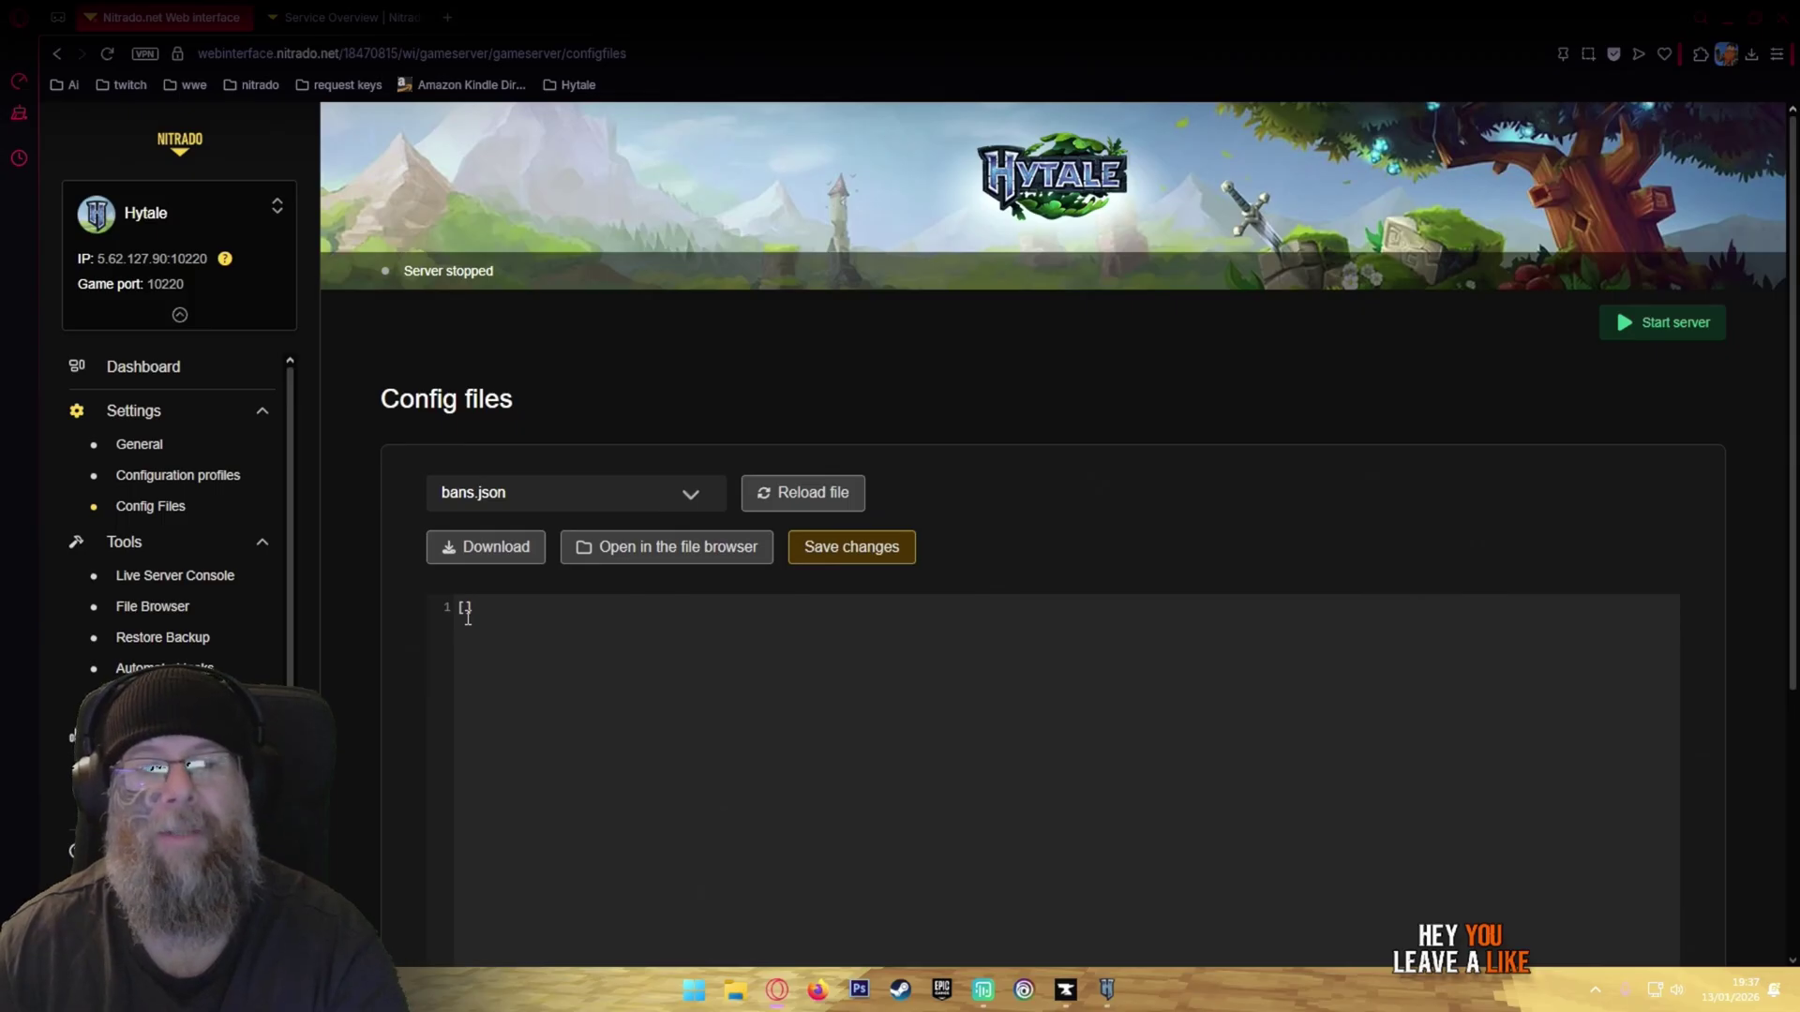
Step: Load whitelist.json and highlight its 'enabled' value false, with an empty player list
left_click(535, 507)
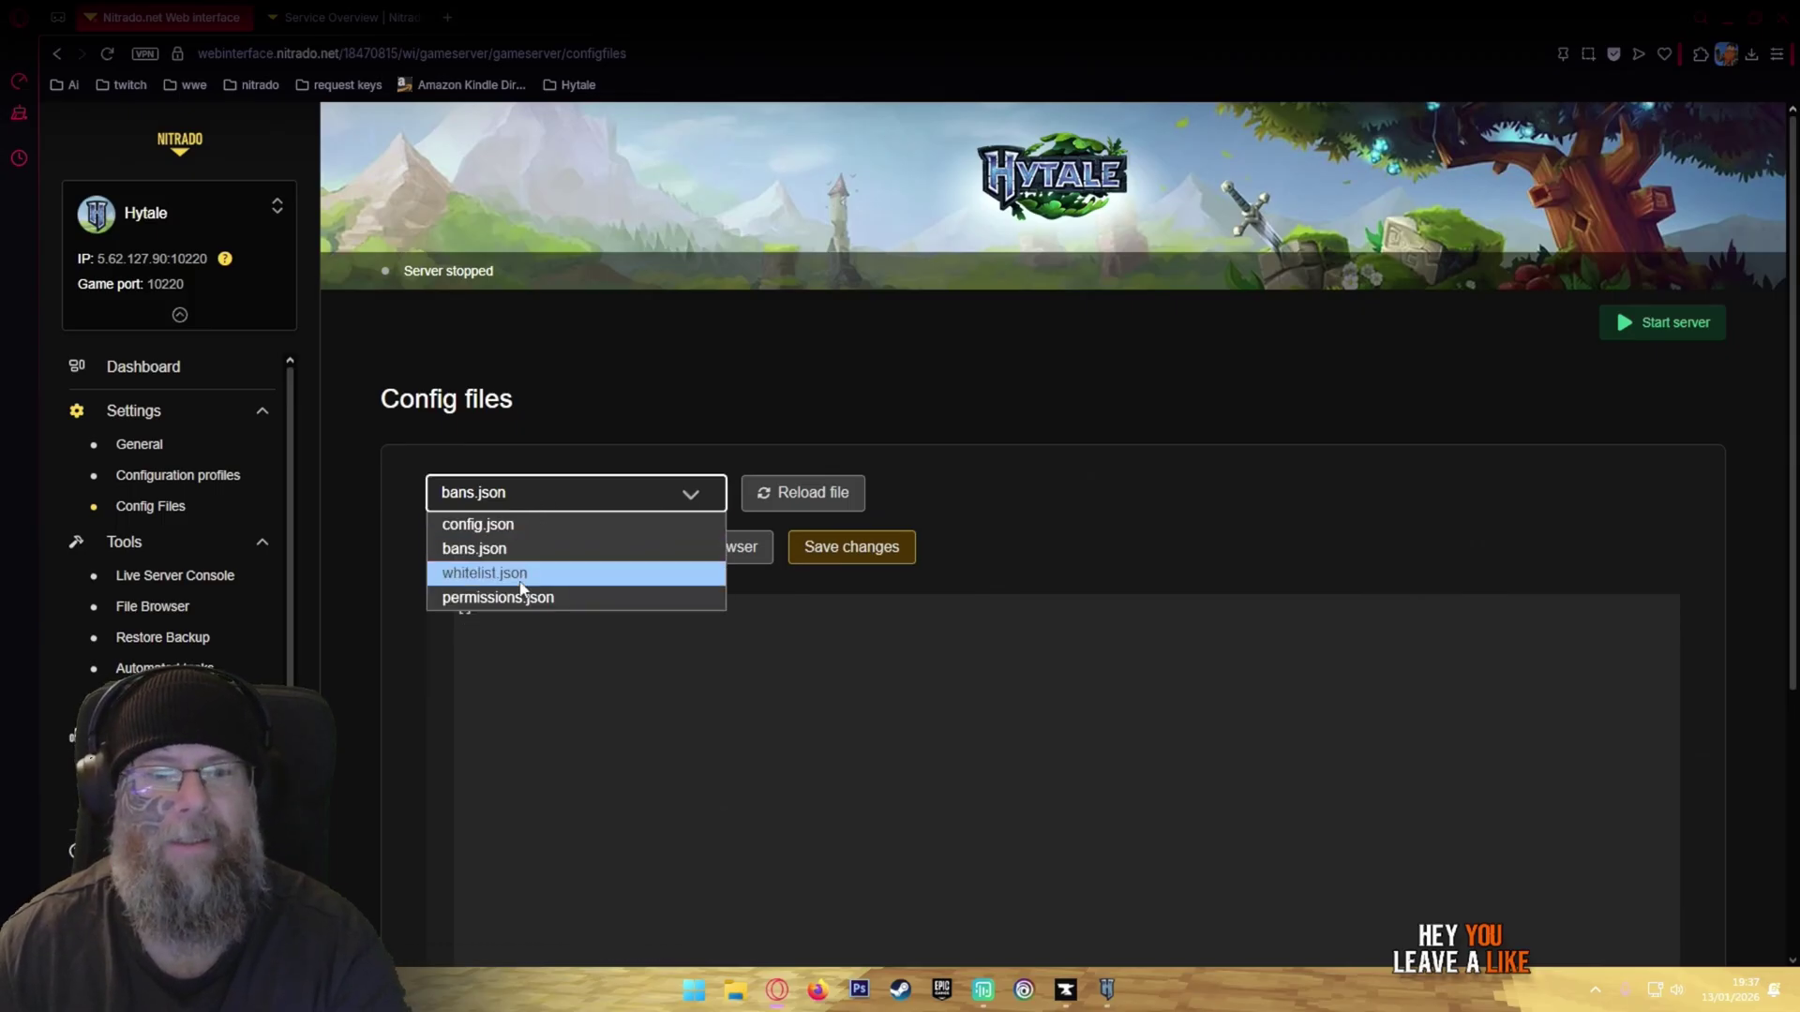
left_click(539, 570)
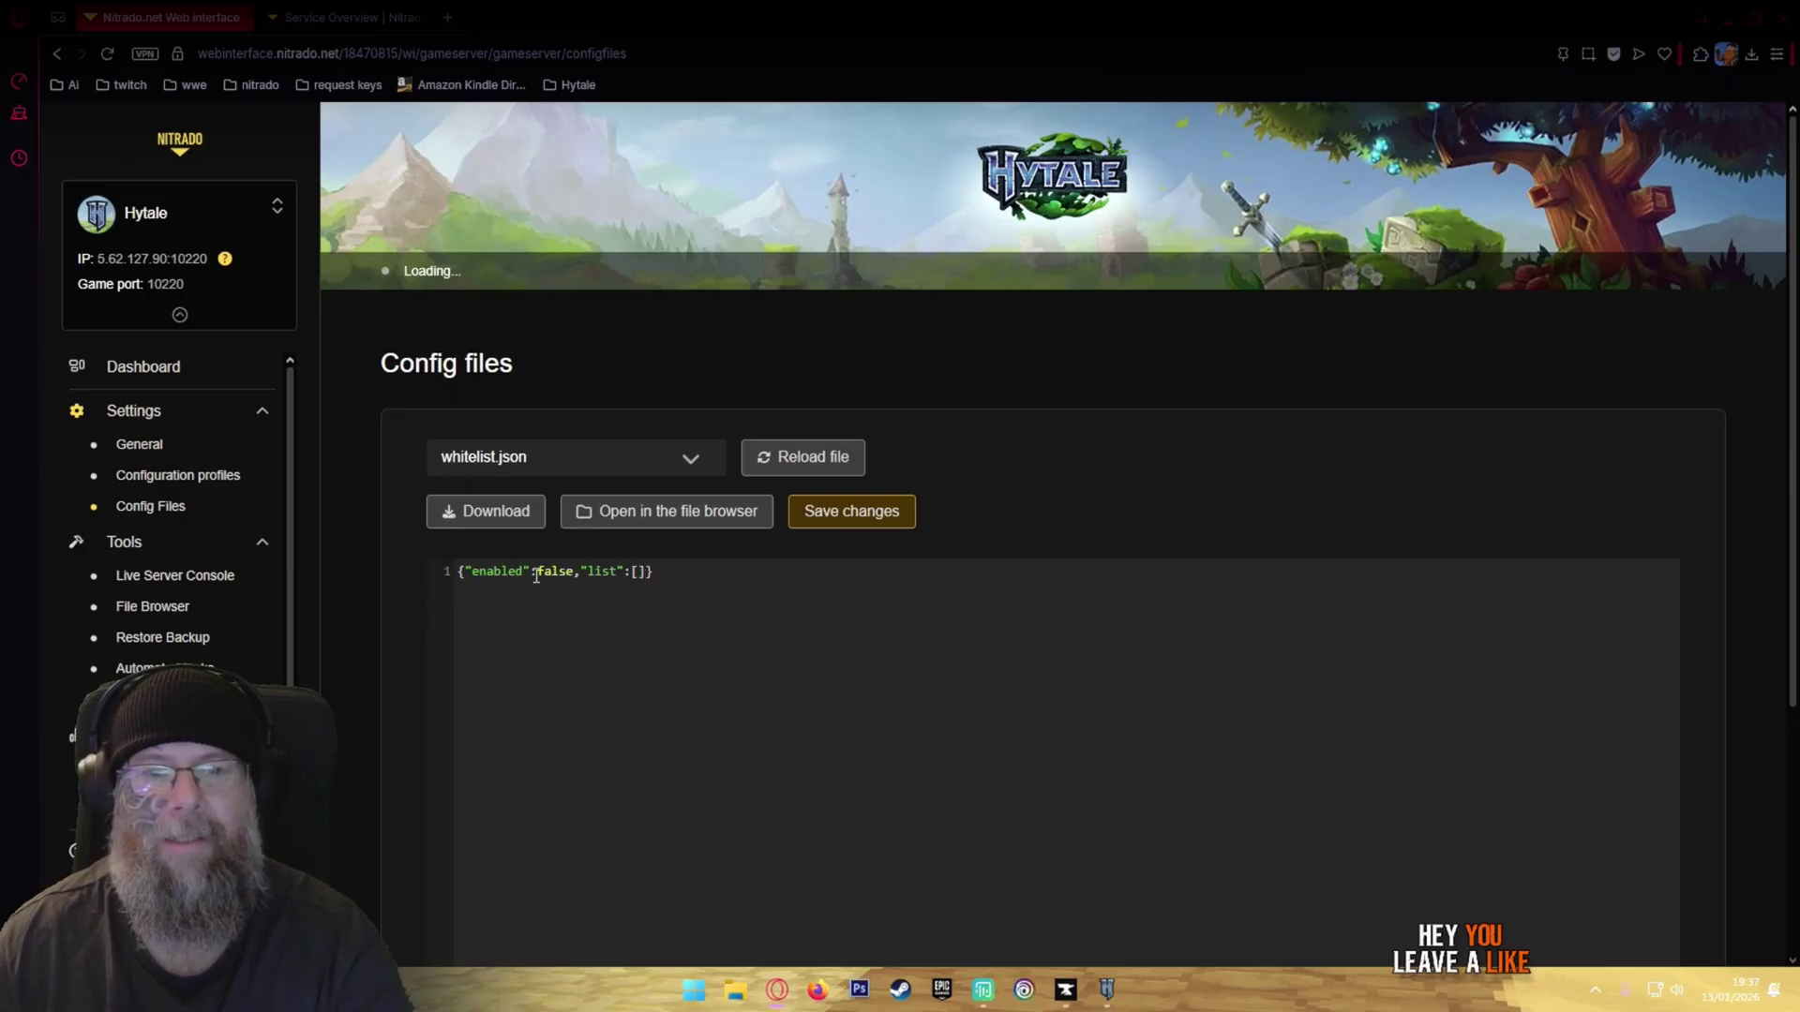
left_click_drag(538, 575, 574, 575)
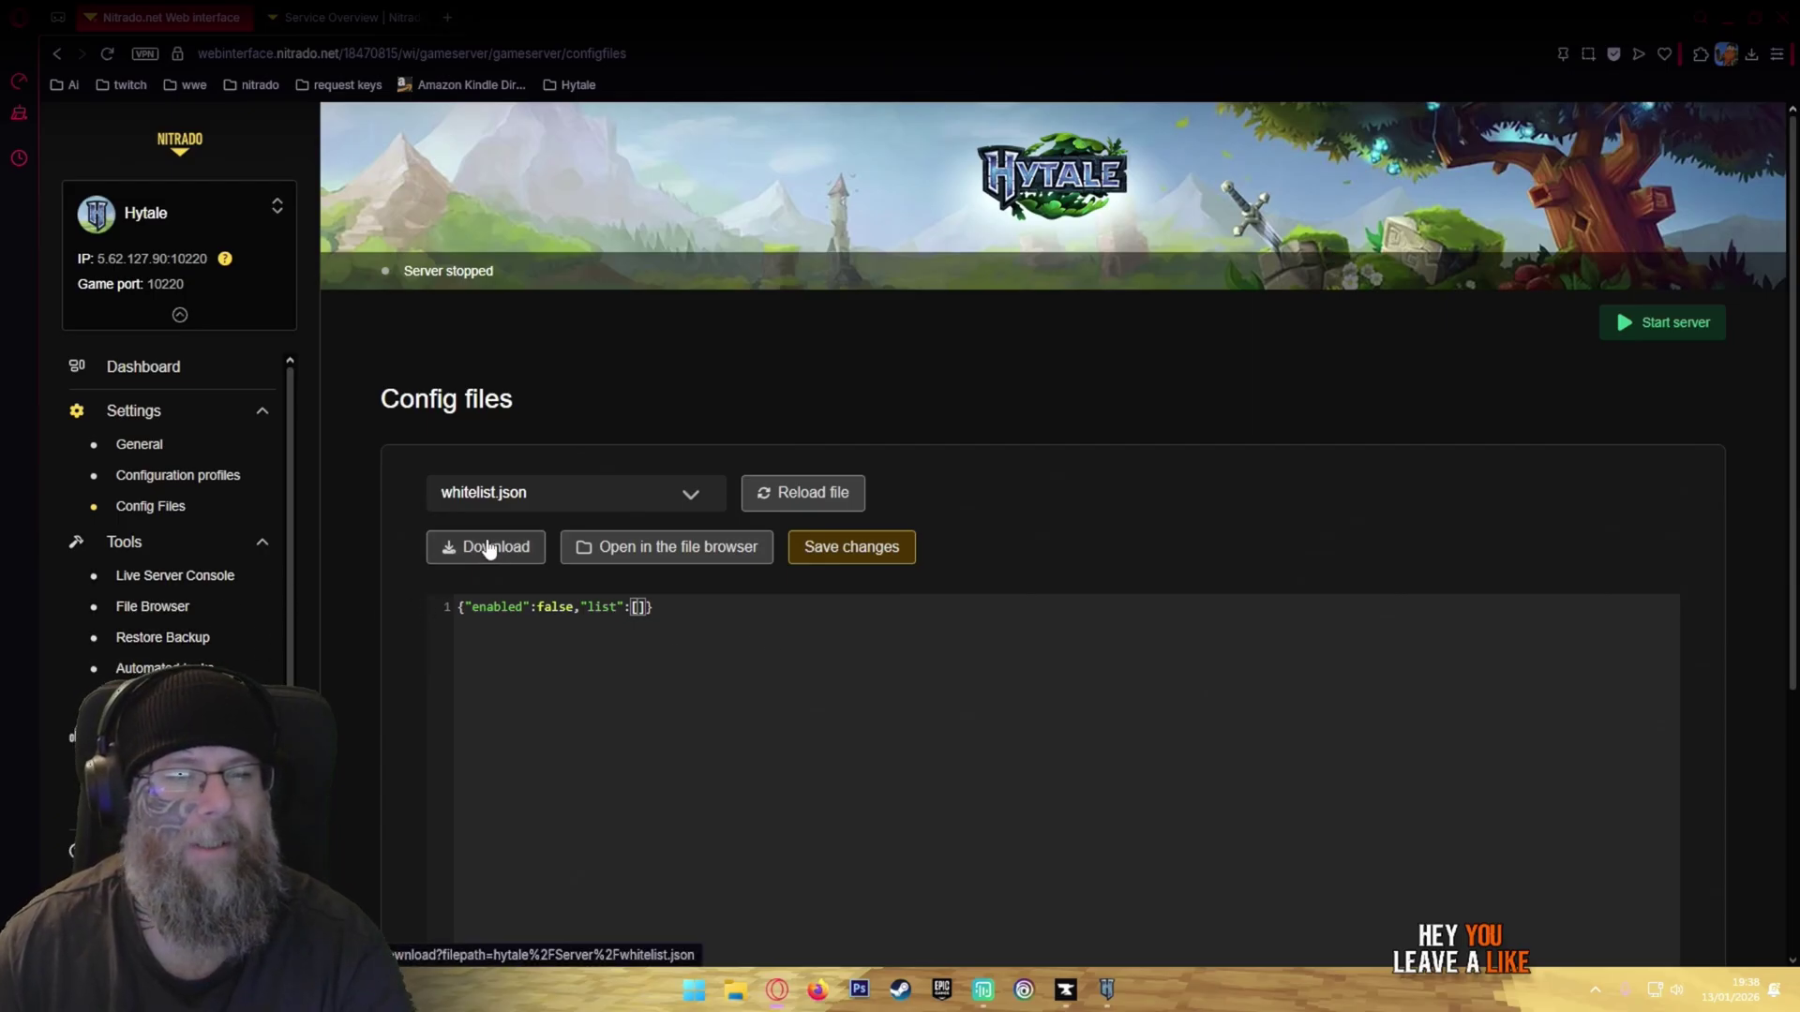
Step: Load permissions.json in the config editor and review its users and Default/OP groups
left_click(480, 495)
left_click(483, 600)
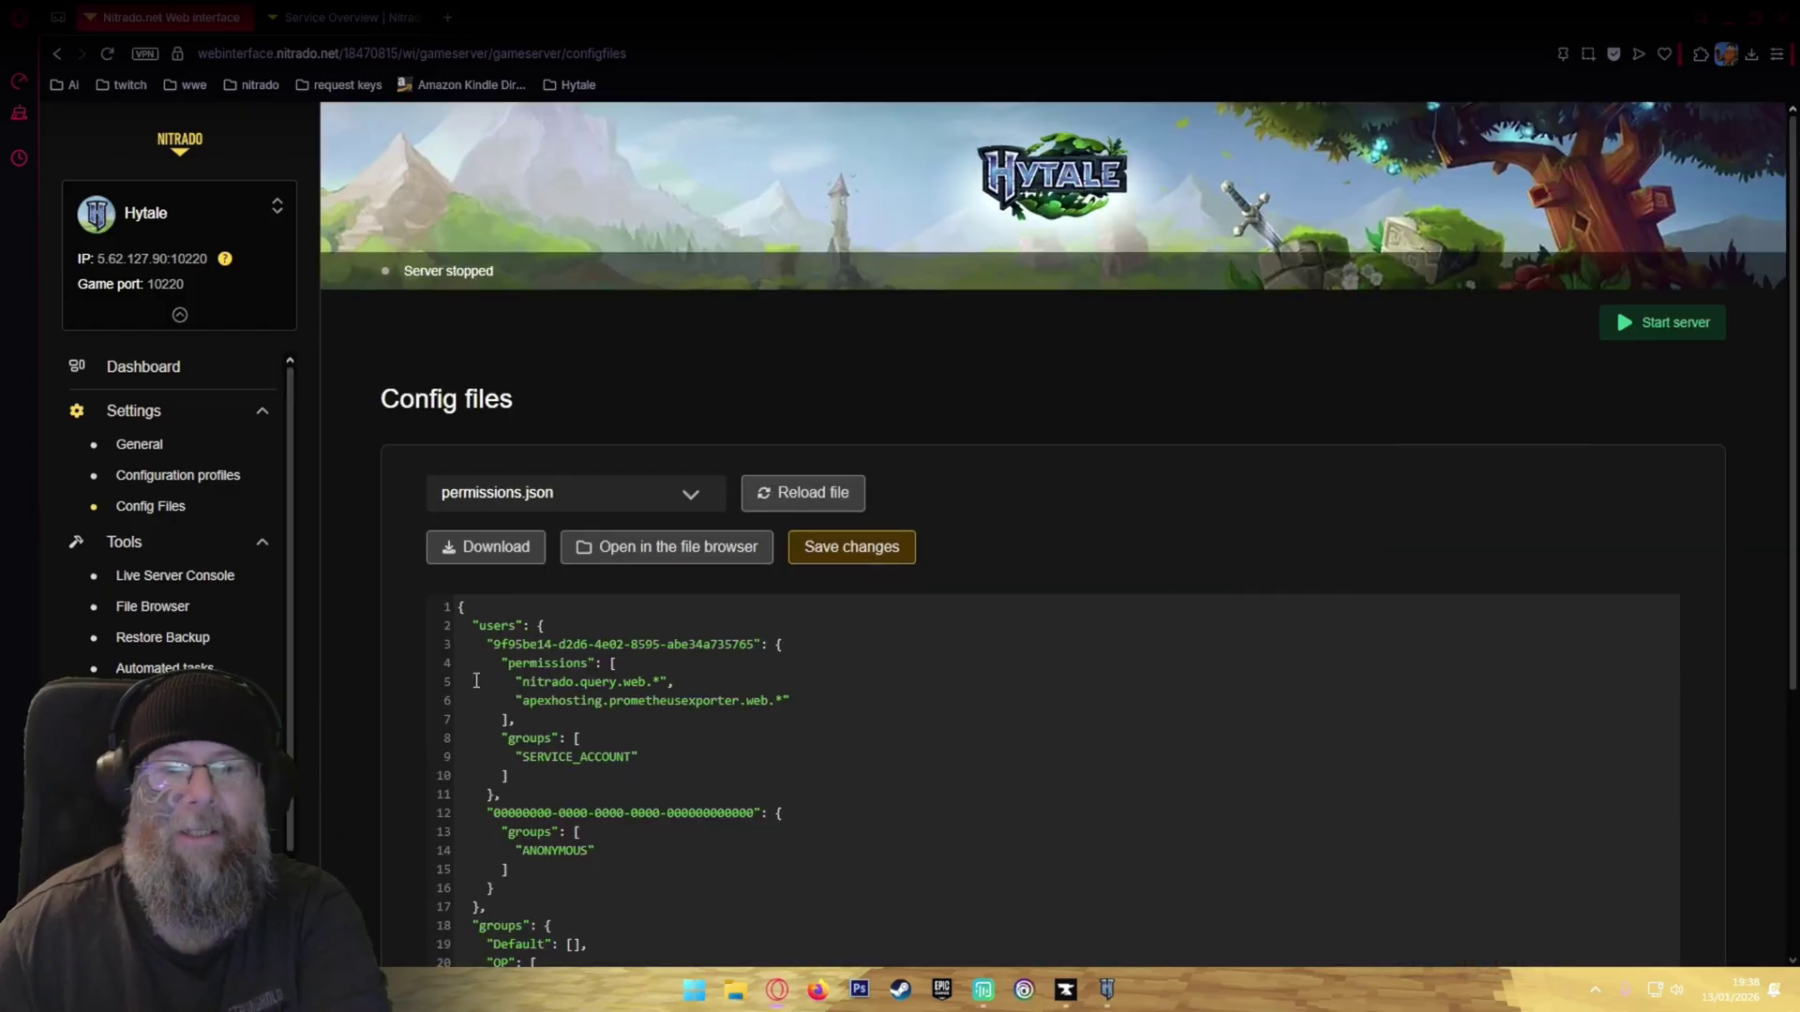
scroll(476, 680, "down", 2)
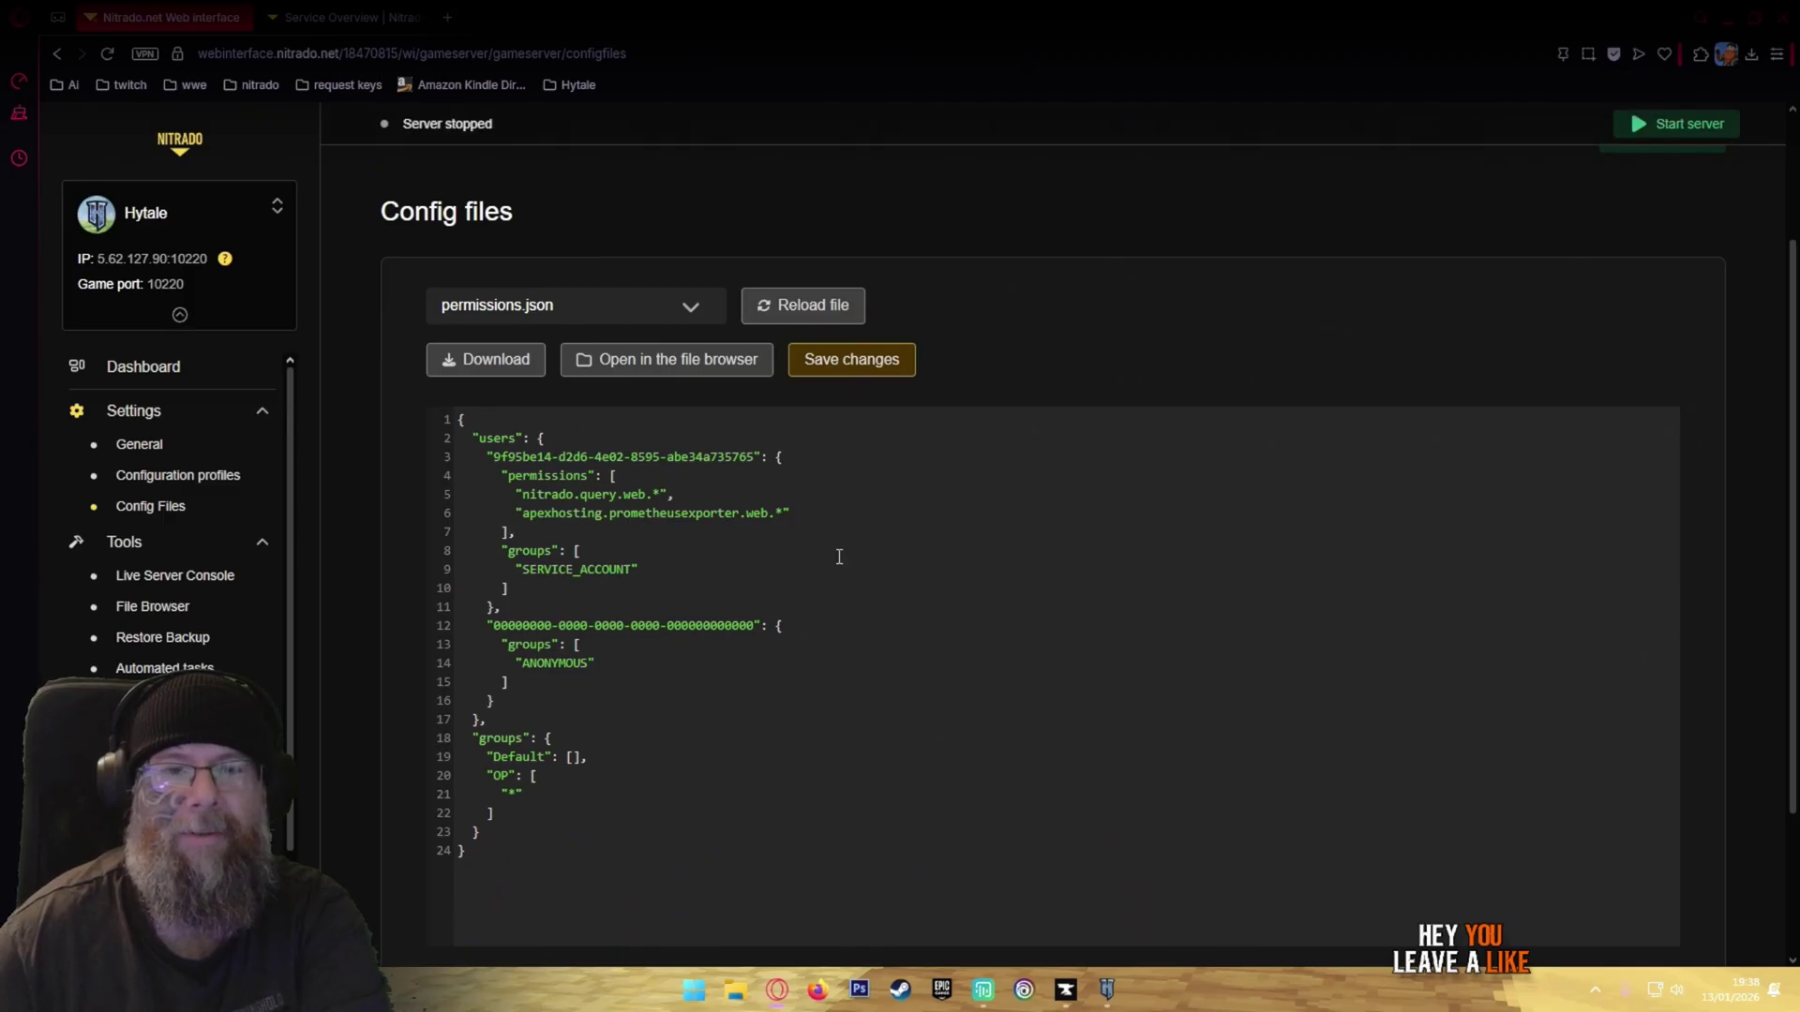
scroll(633, 611, "down", 1)
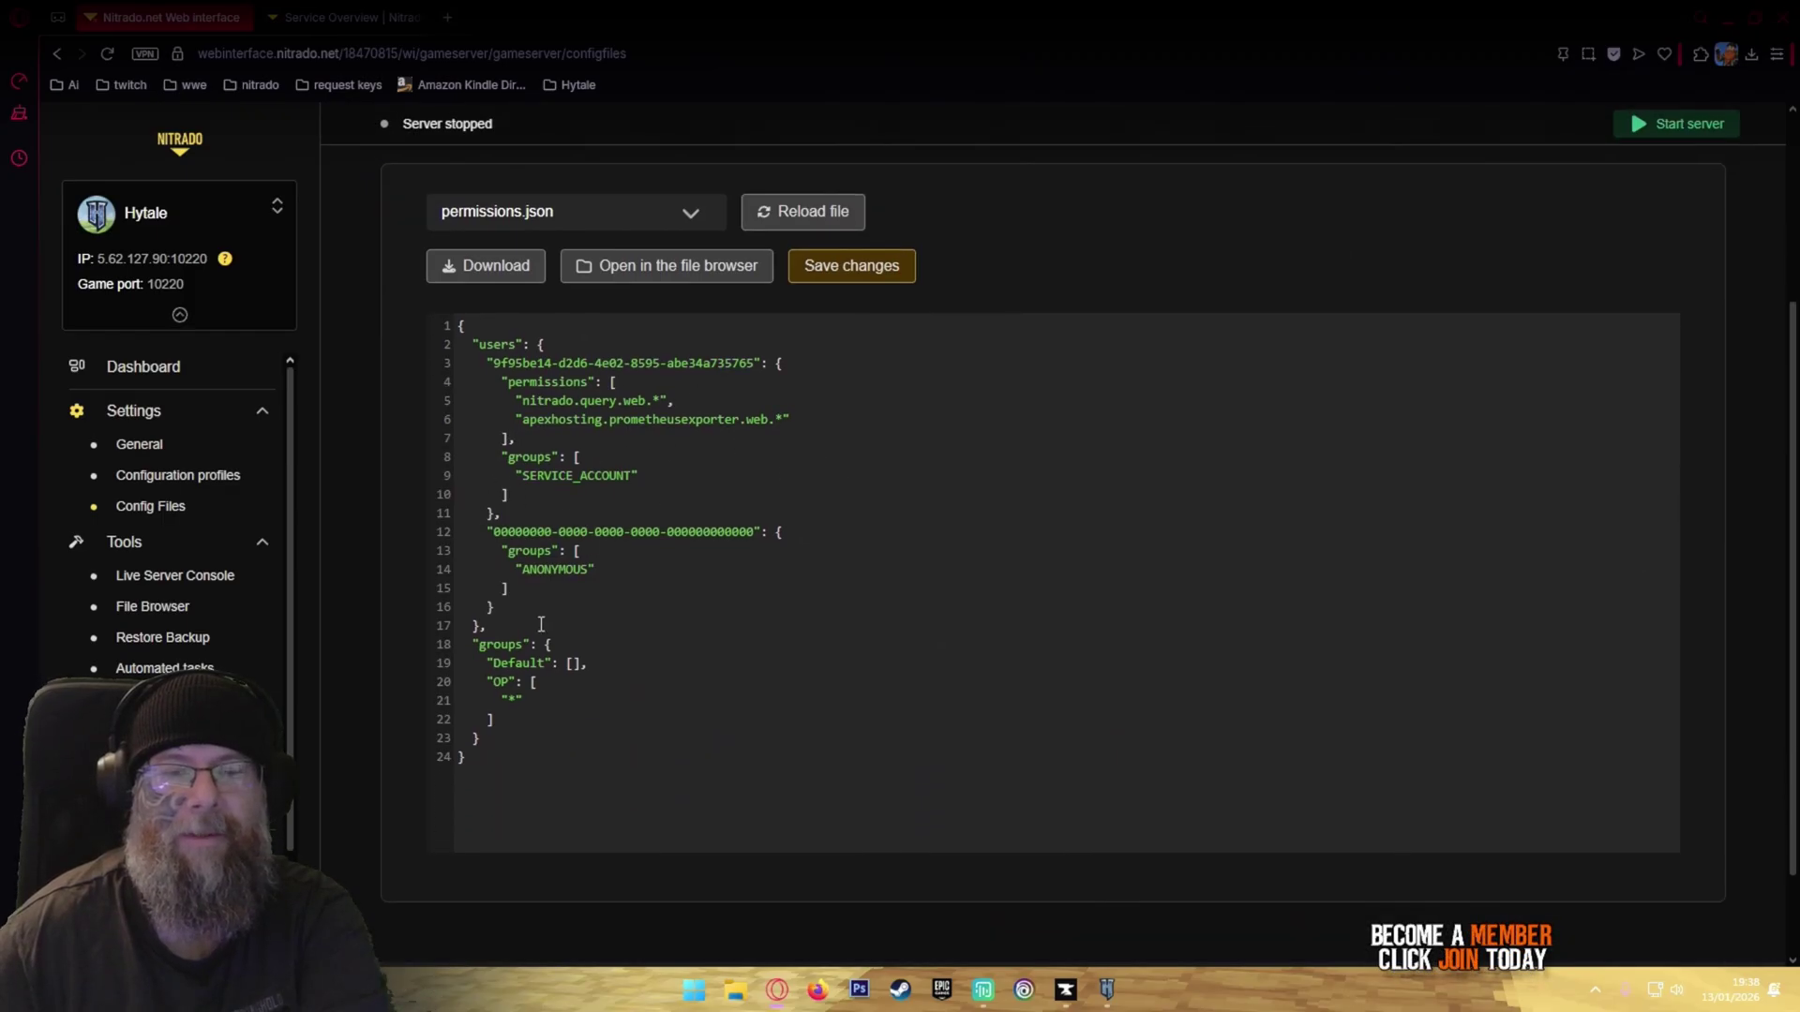
scroll(541, 625, "down", 1)
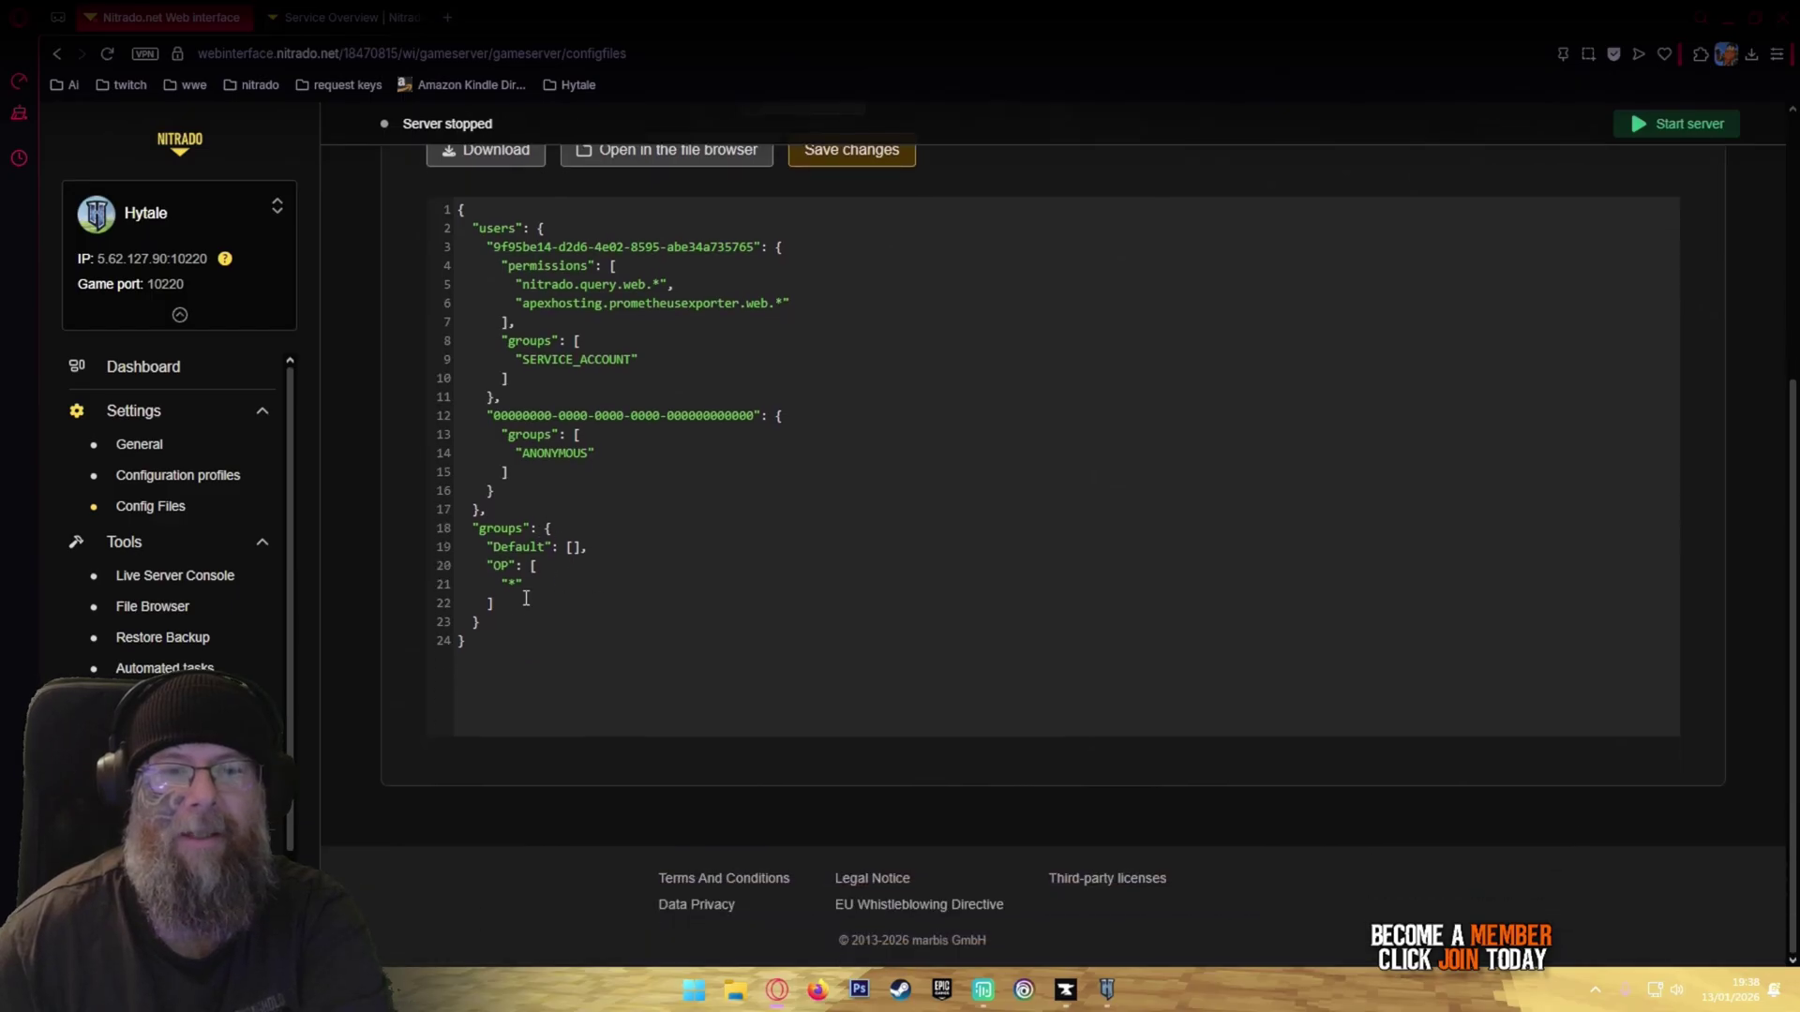
scroll(577, 551, "up", 2)
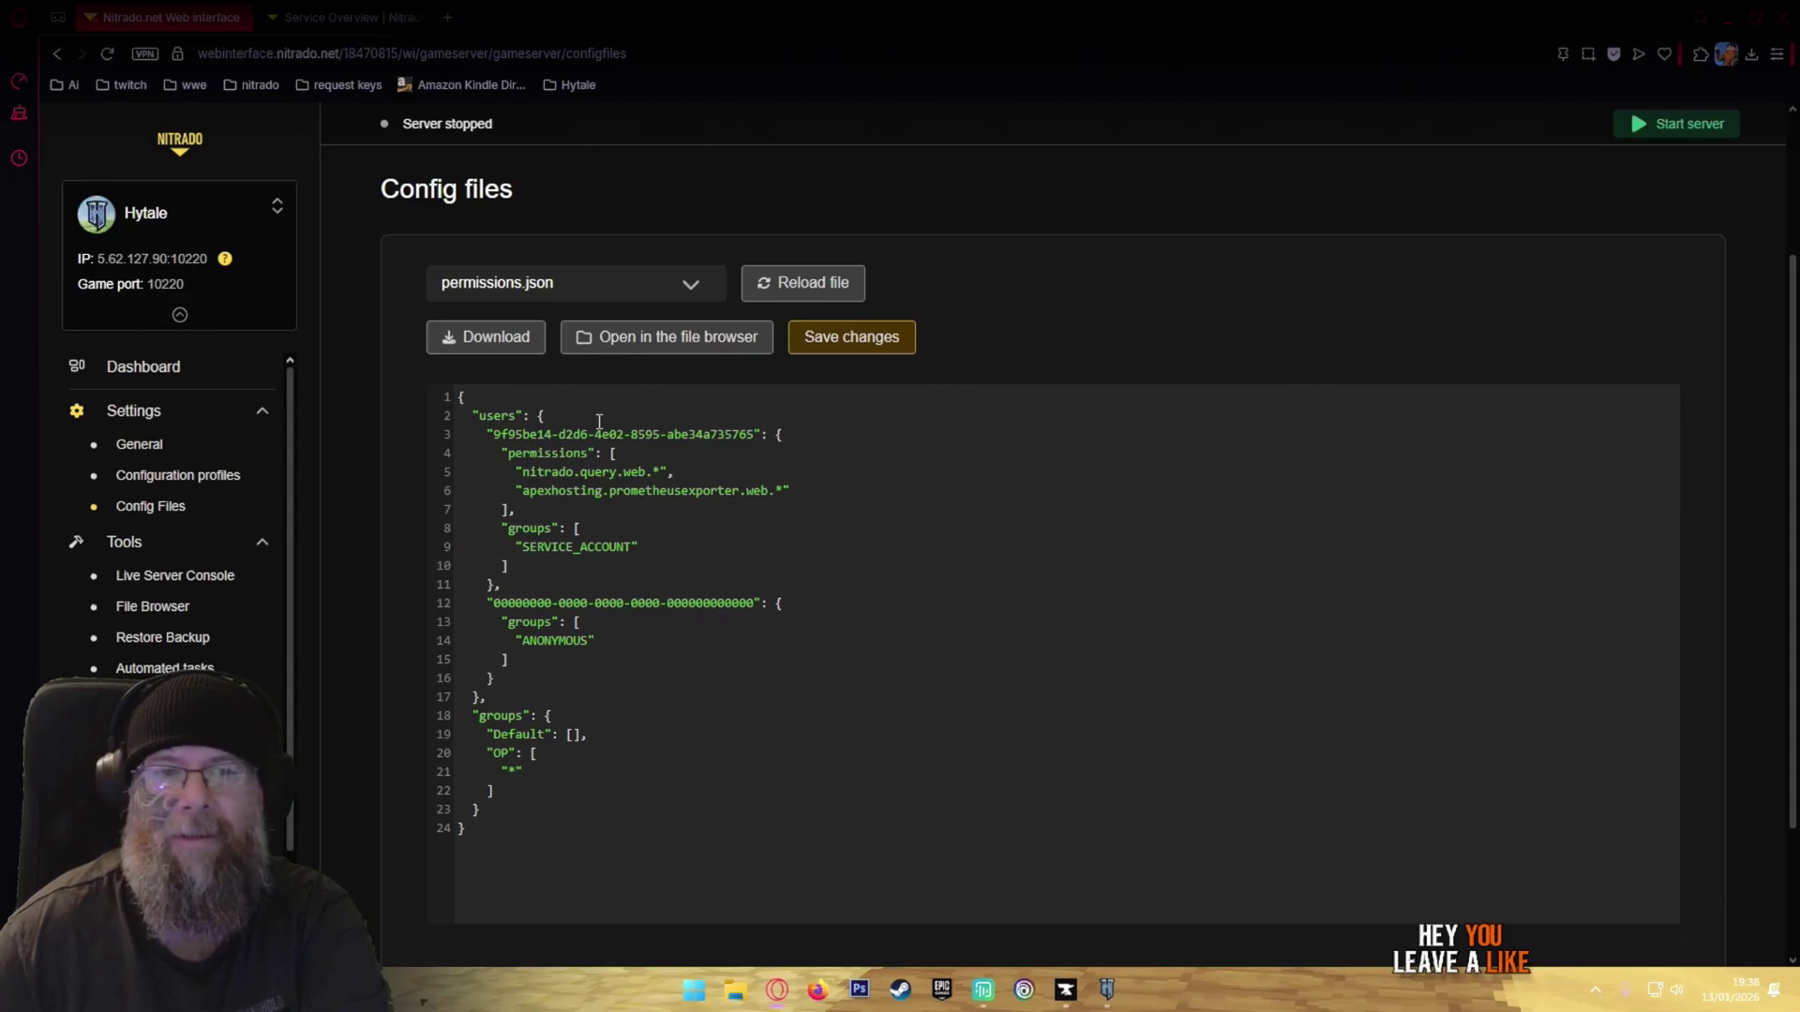
scroll(529, 676, "down", 1)
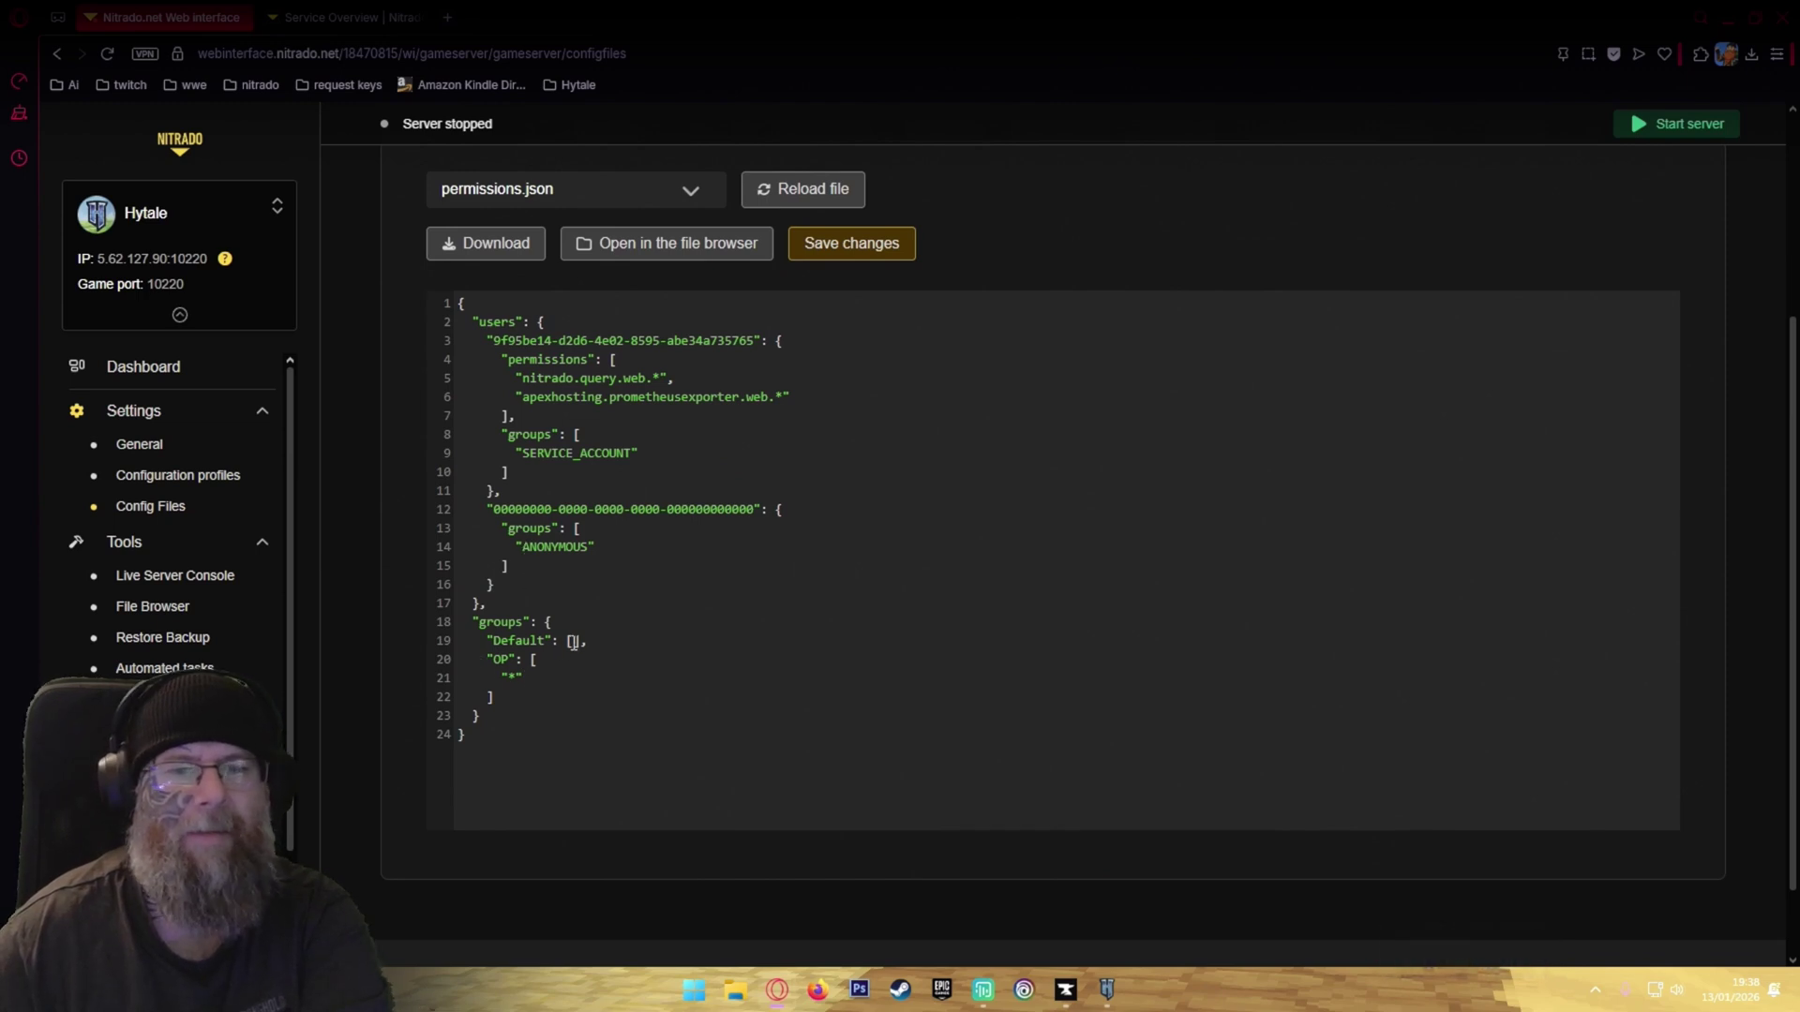
left_click(518, 723)
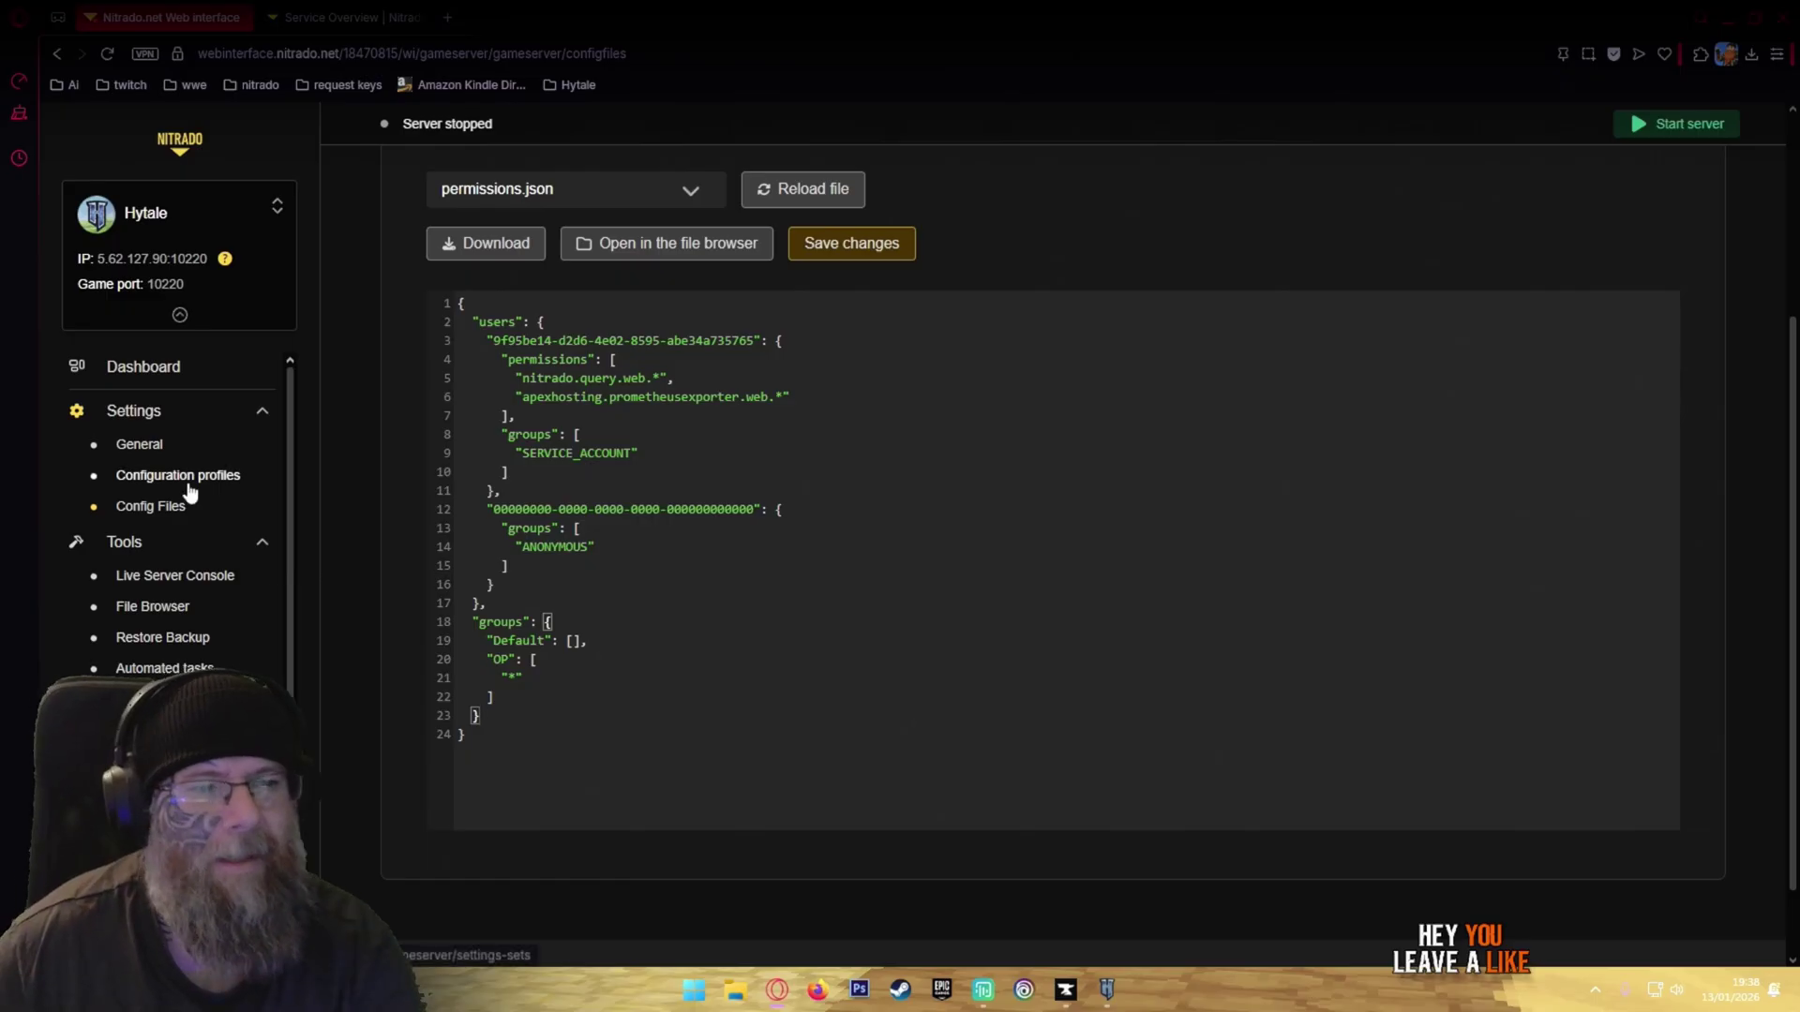
left_click(189, 580)
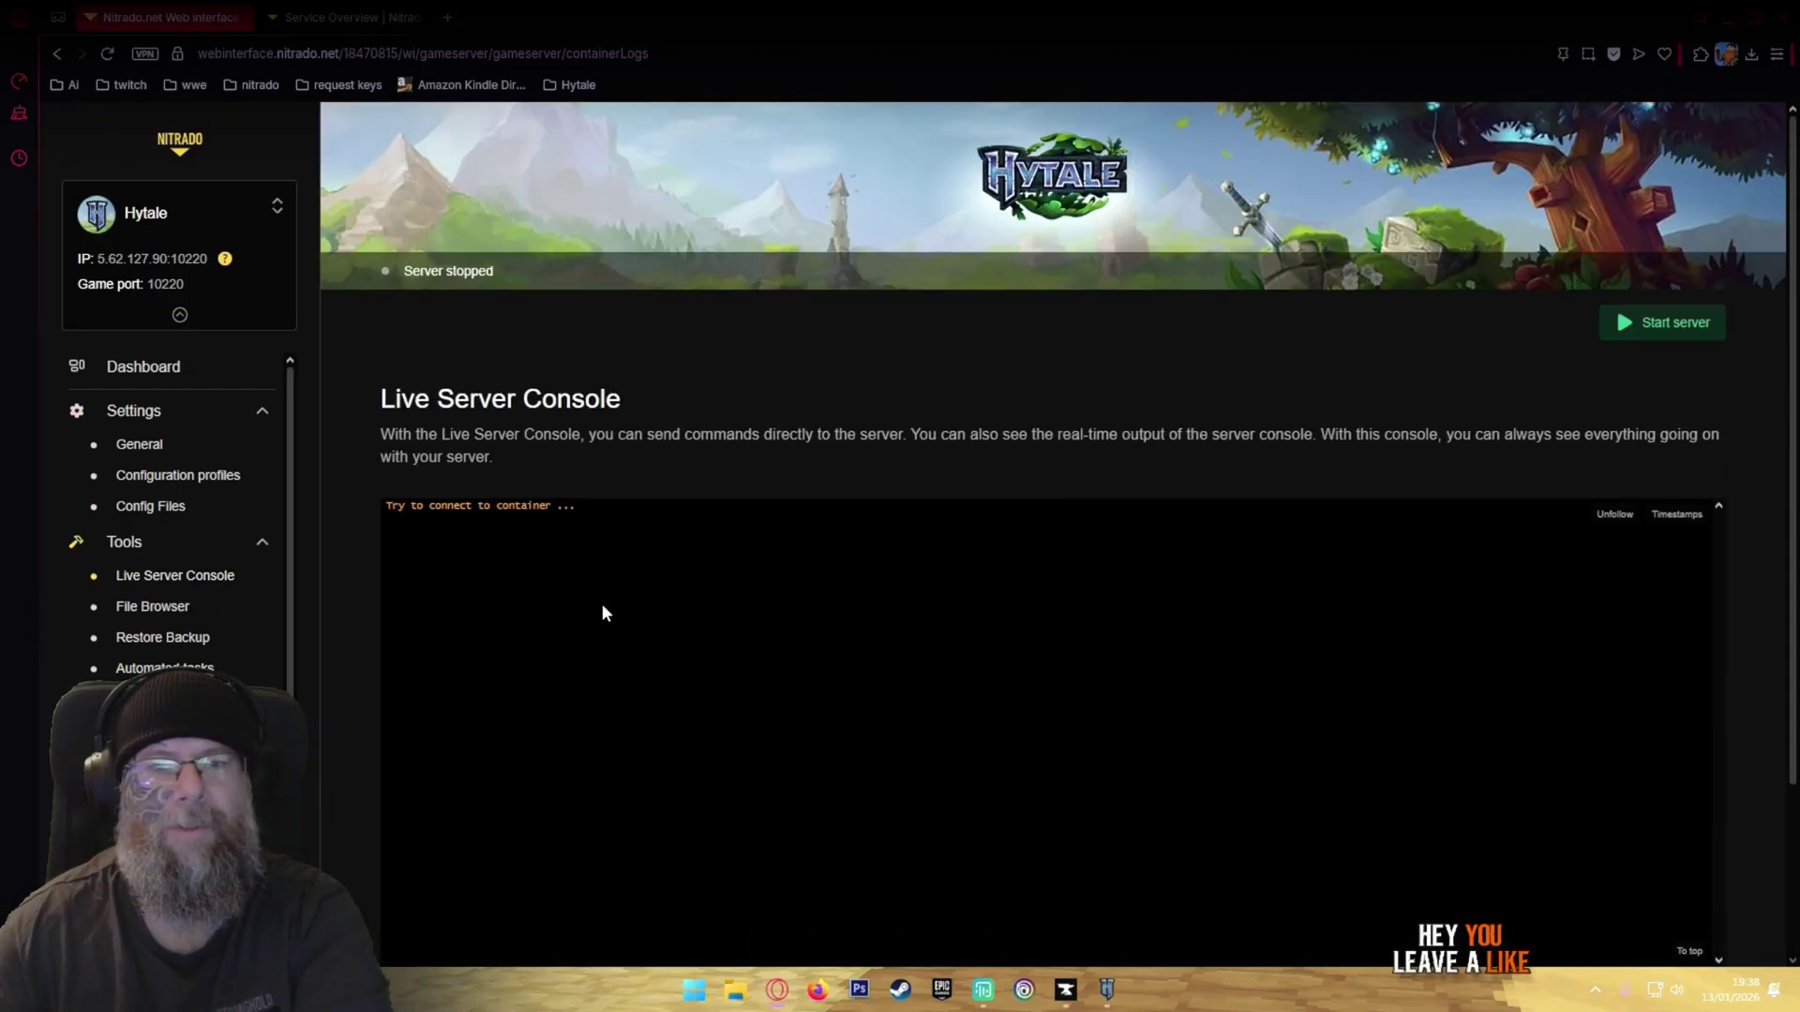
Step: Look over the console page, then bring up Backup Management with its two Jan 13 map backups
scroll(622, 668, "down", 2)
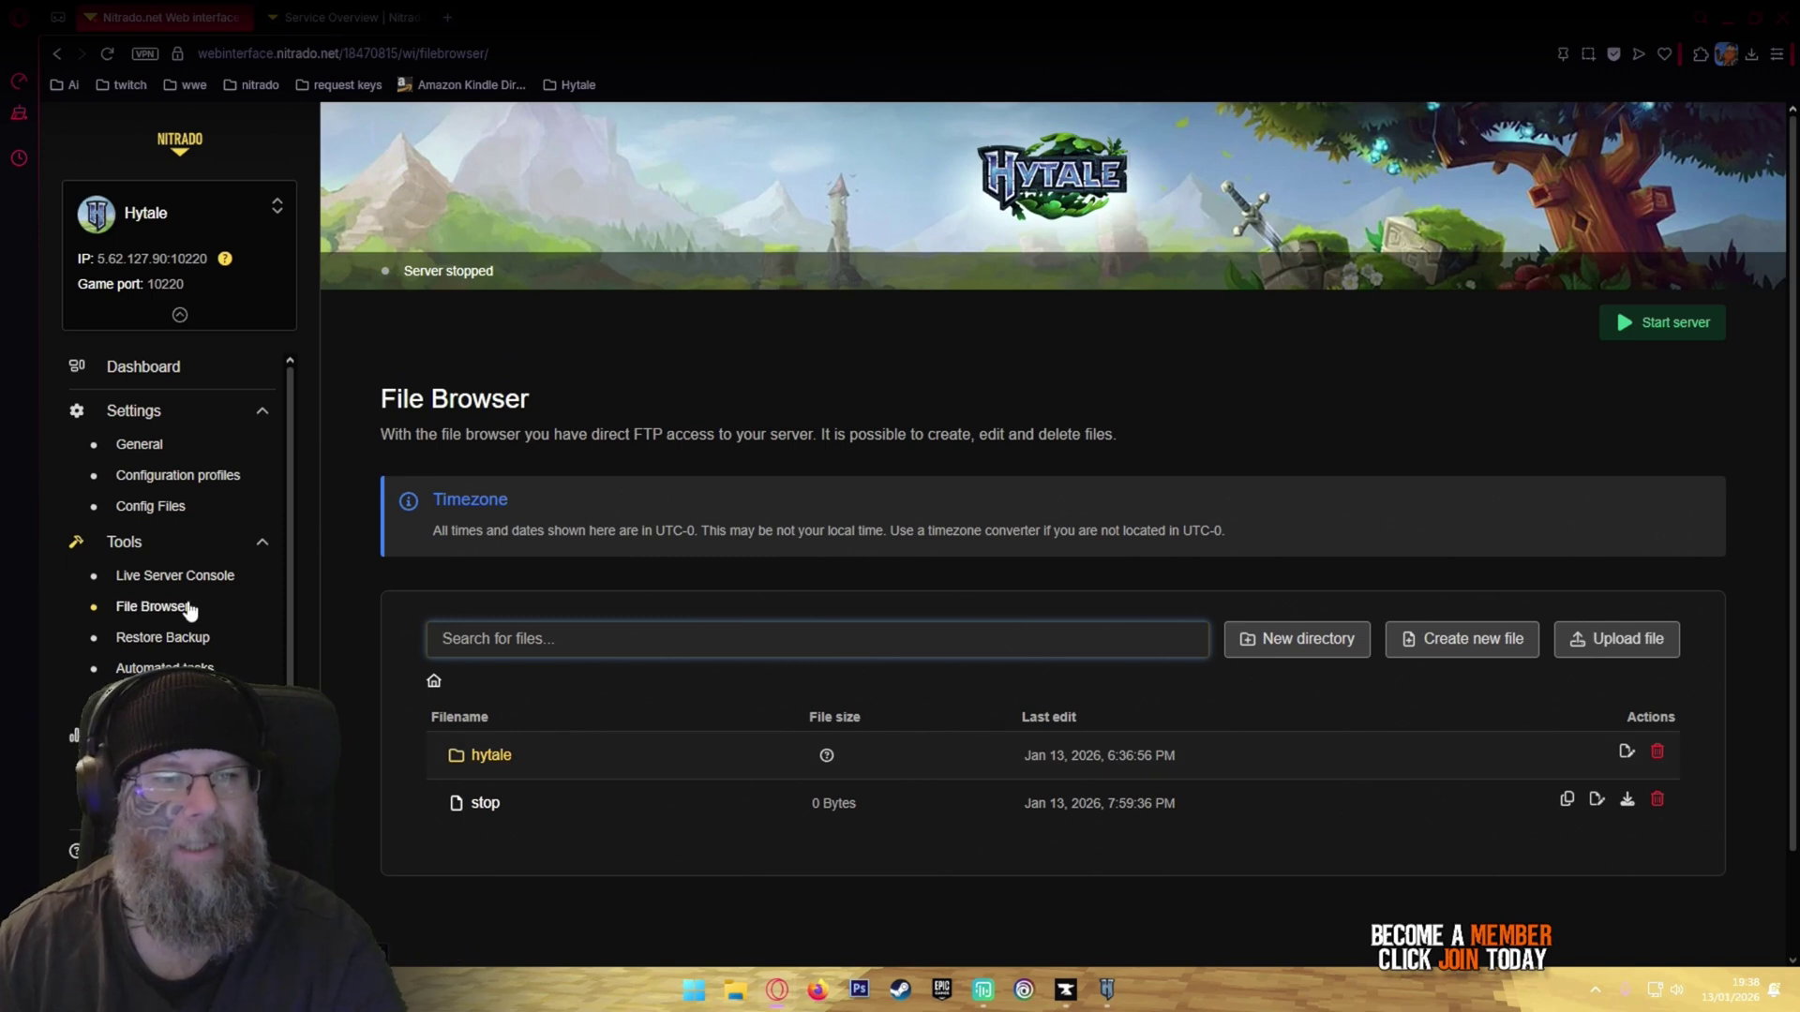
left_click(165, 641)
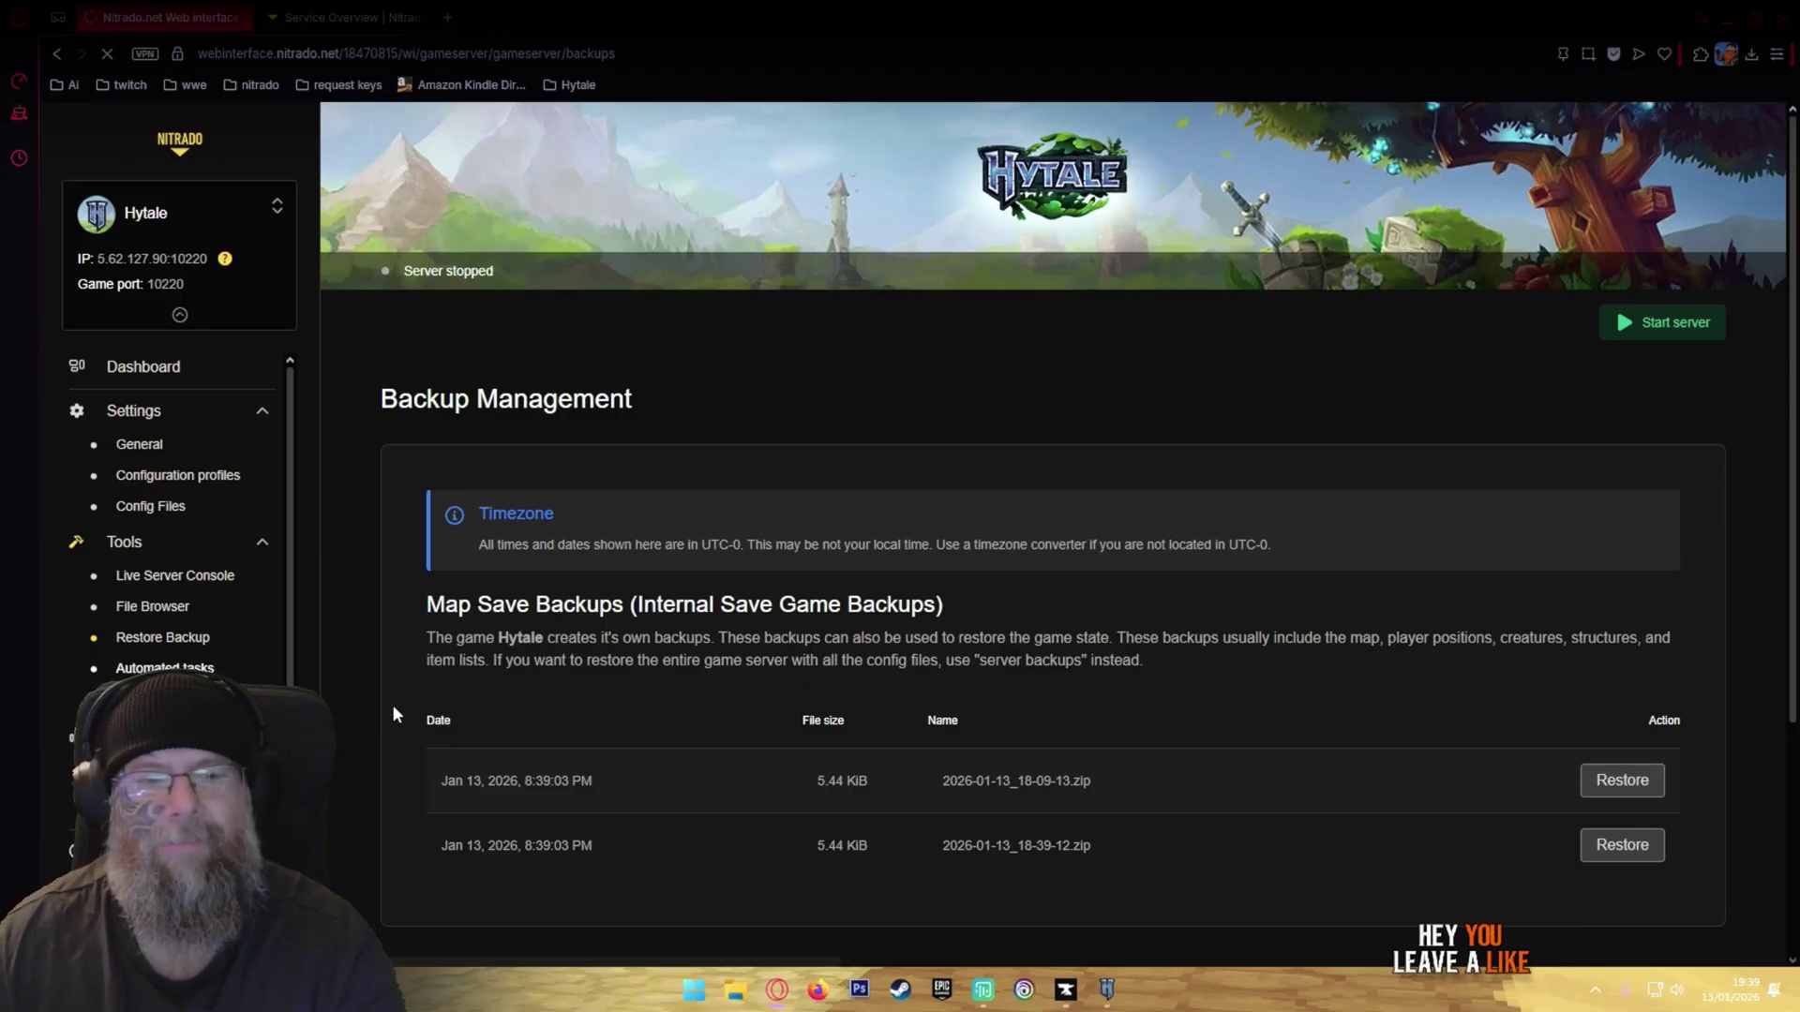
Step: Start a restart task scheduled for hour 7 with minutes in the 0-10 range
scroll(391, 716, "down", 2)
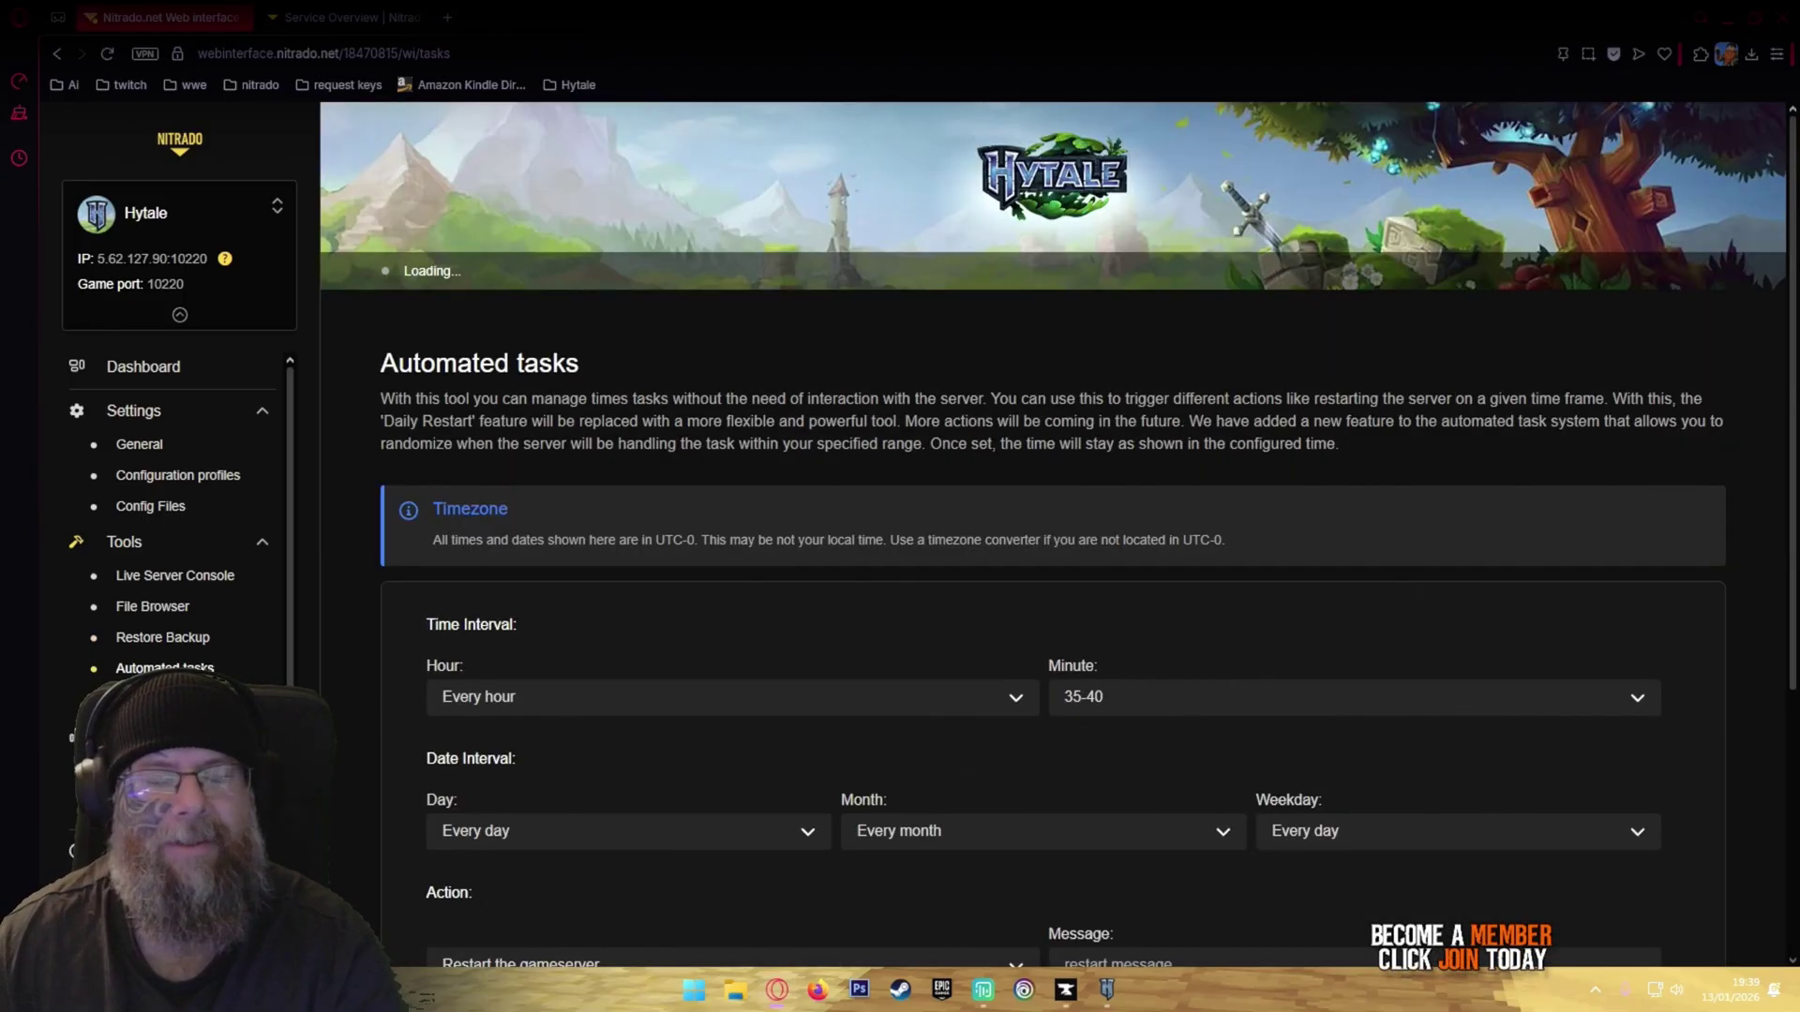
scroll(397, 723, "down", 4)
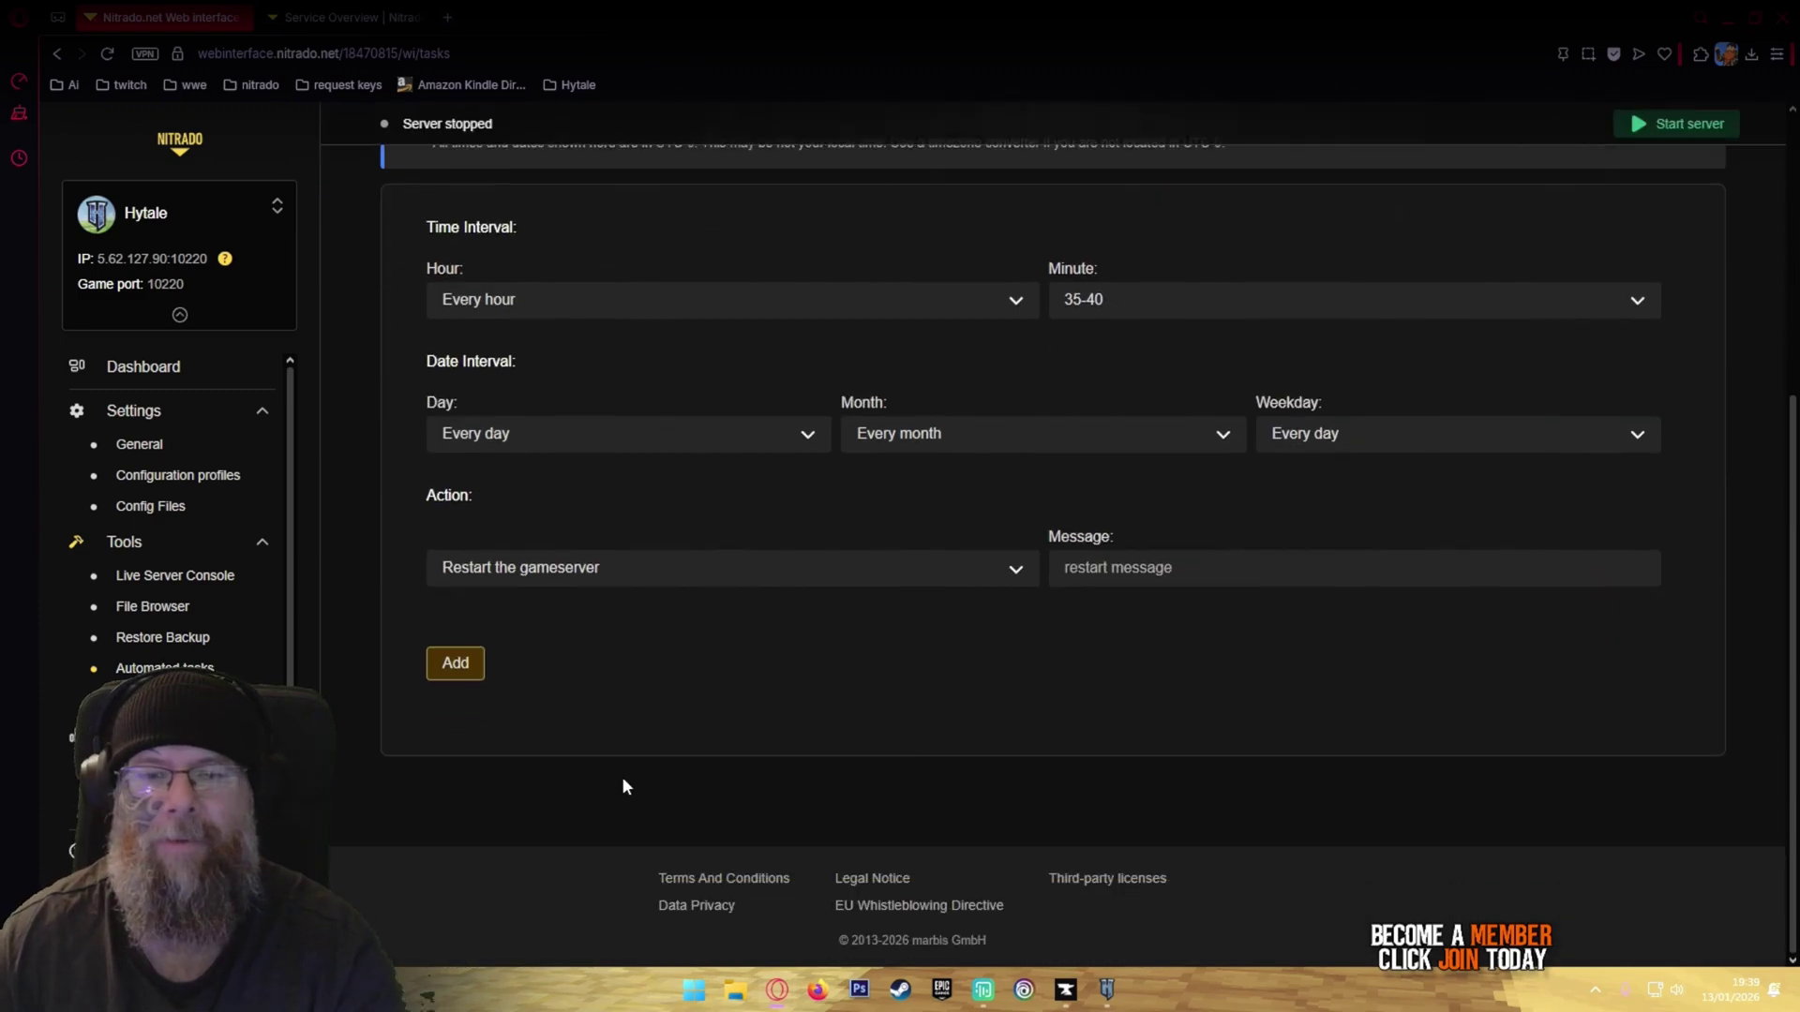
scroll(637, 731, "up", 3)
scroll(689, 661, "down", 1)
left_click(719, 496)
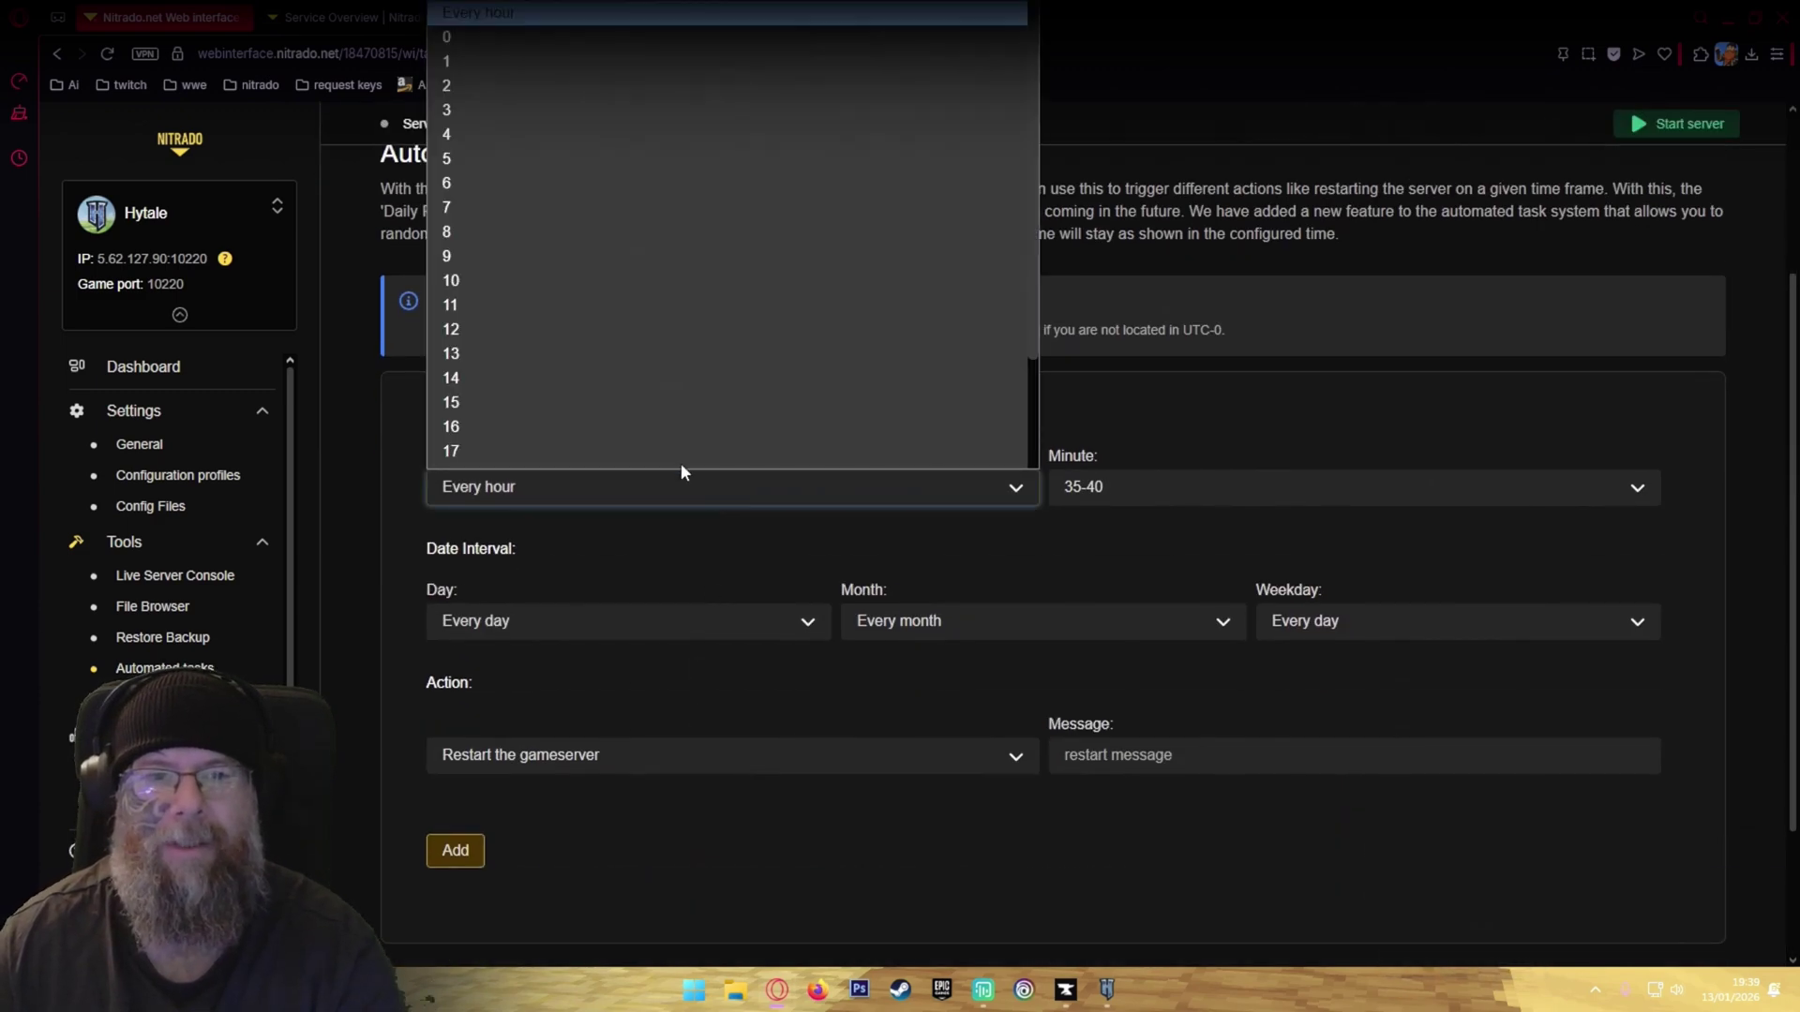
scroll(600, 375, "down", 2)
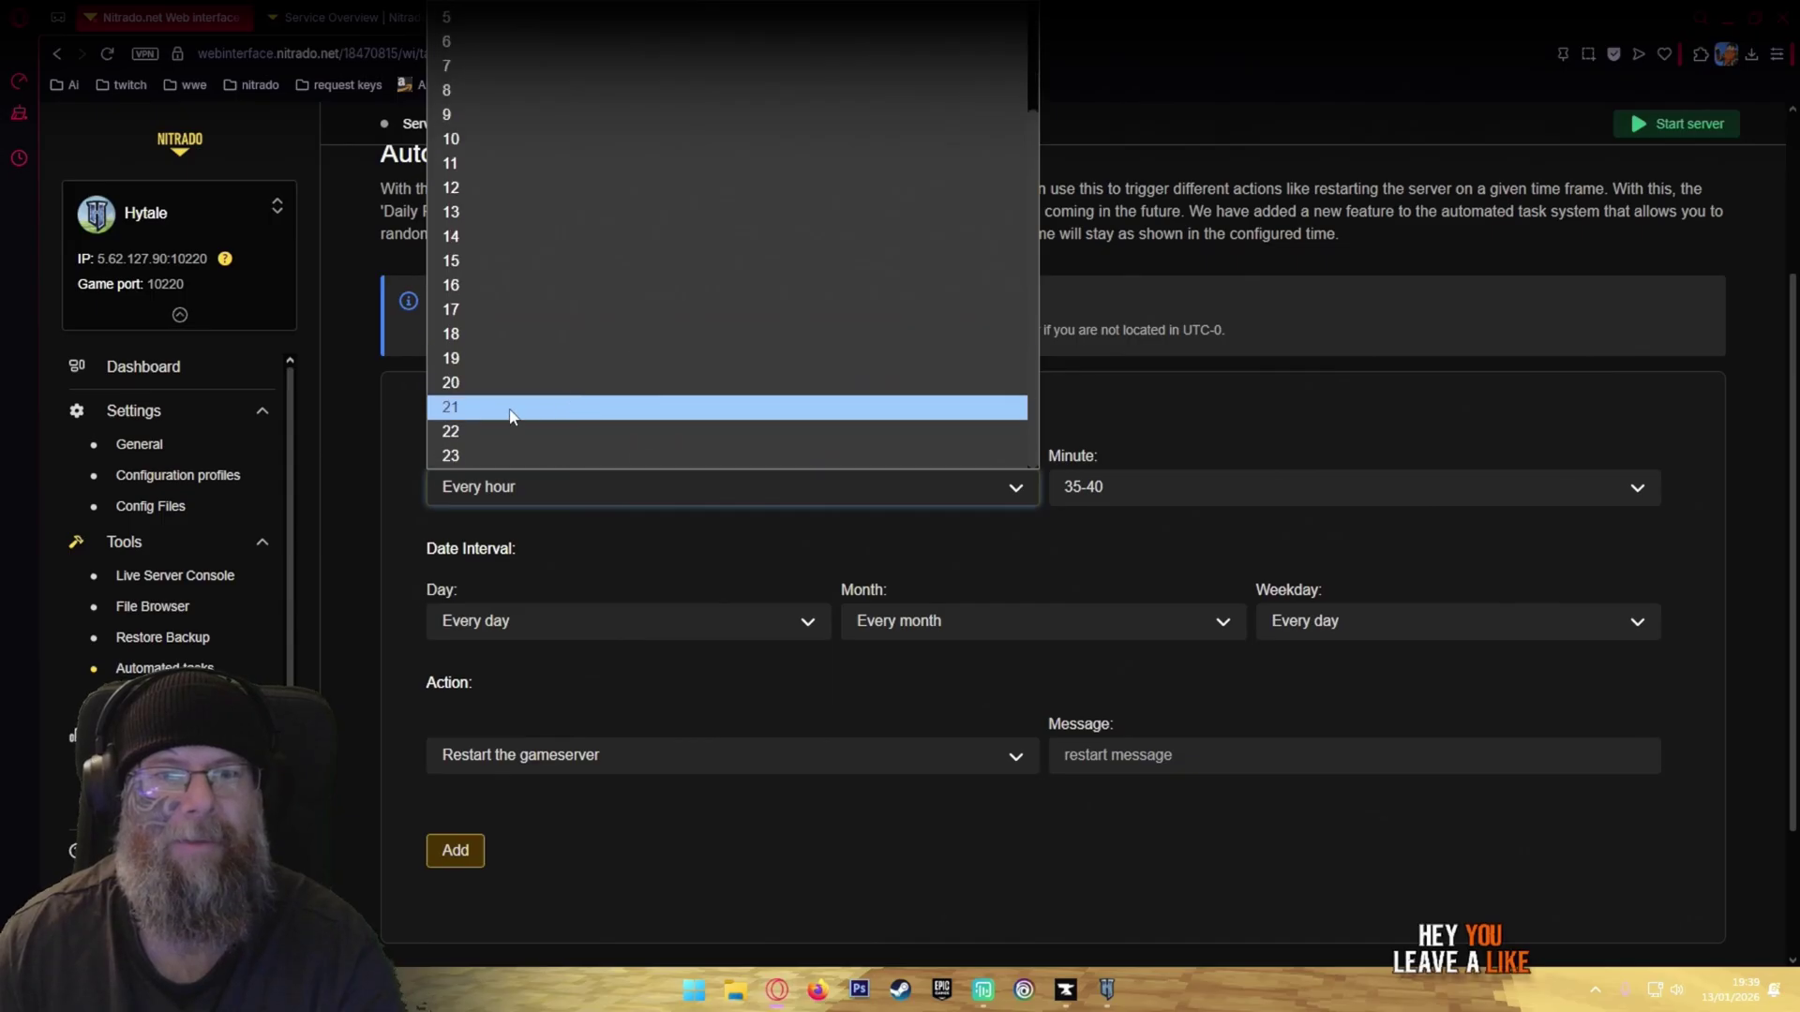
scroll(509, 399, "up", 2)
left_click(495, 203)
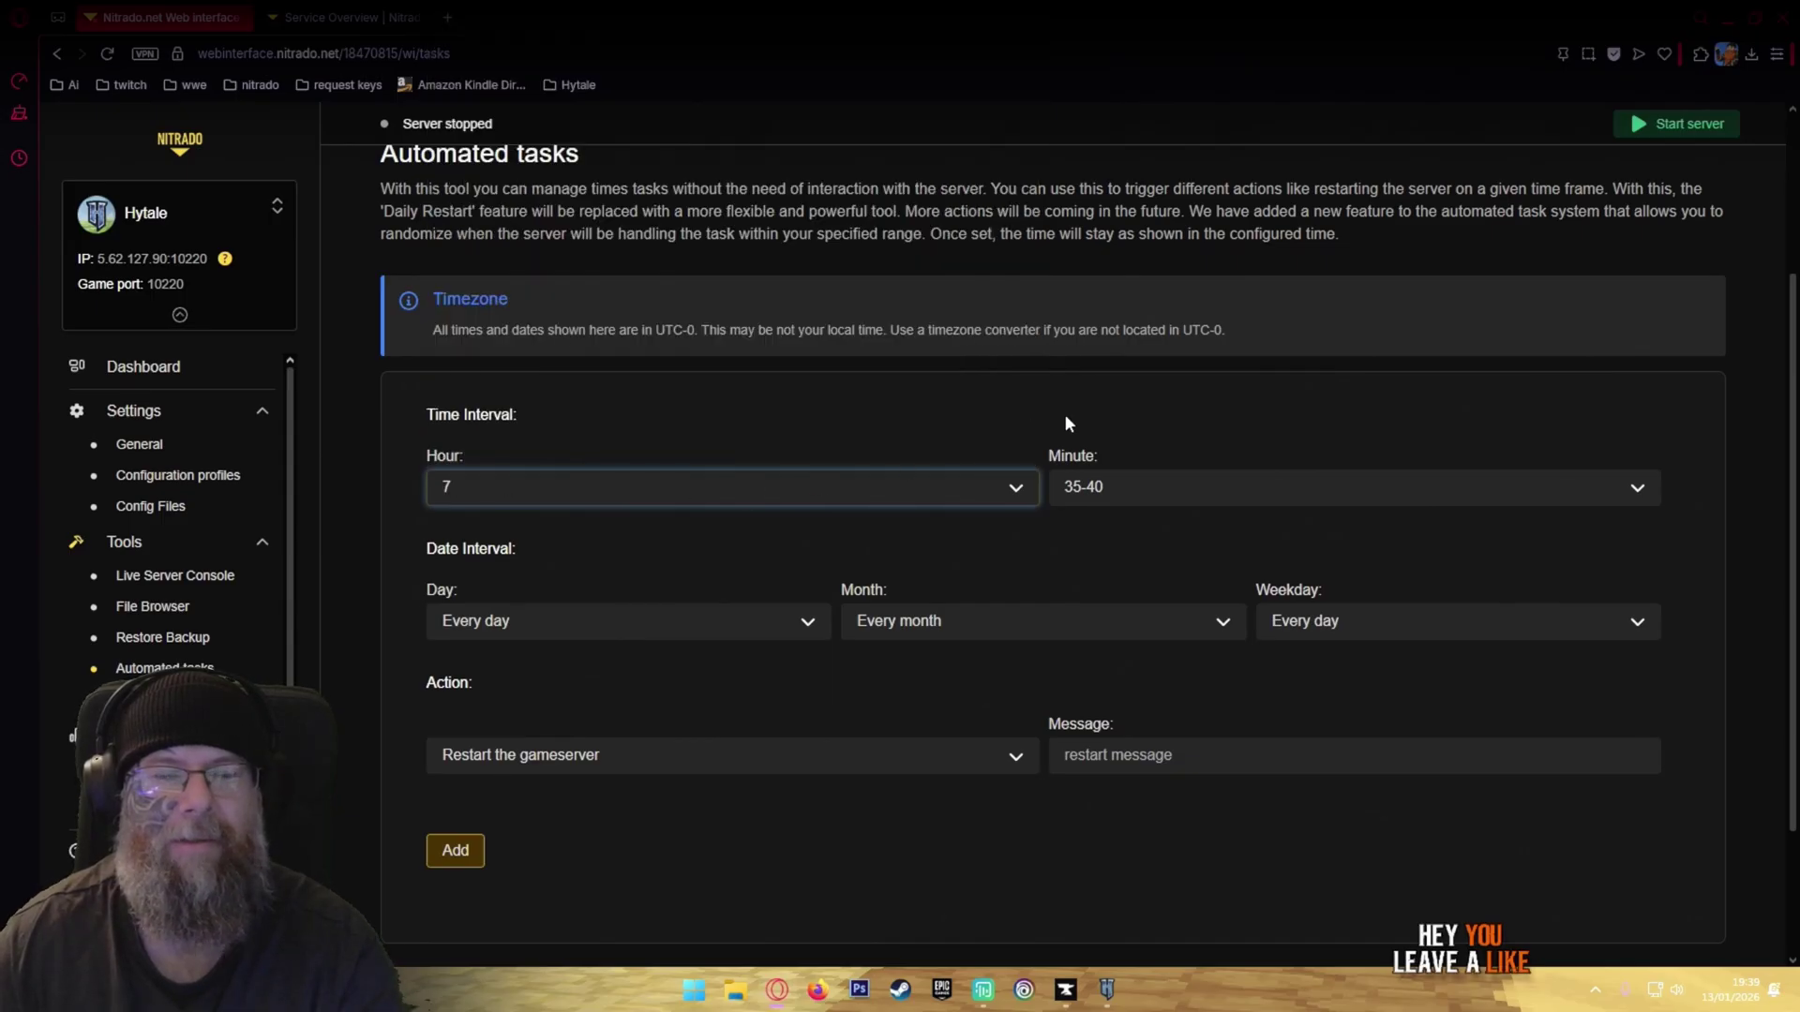
left_click(1122, 487)
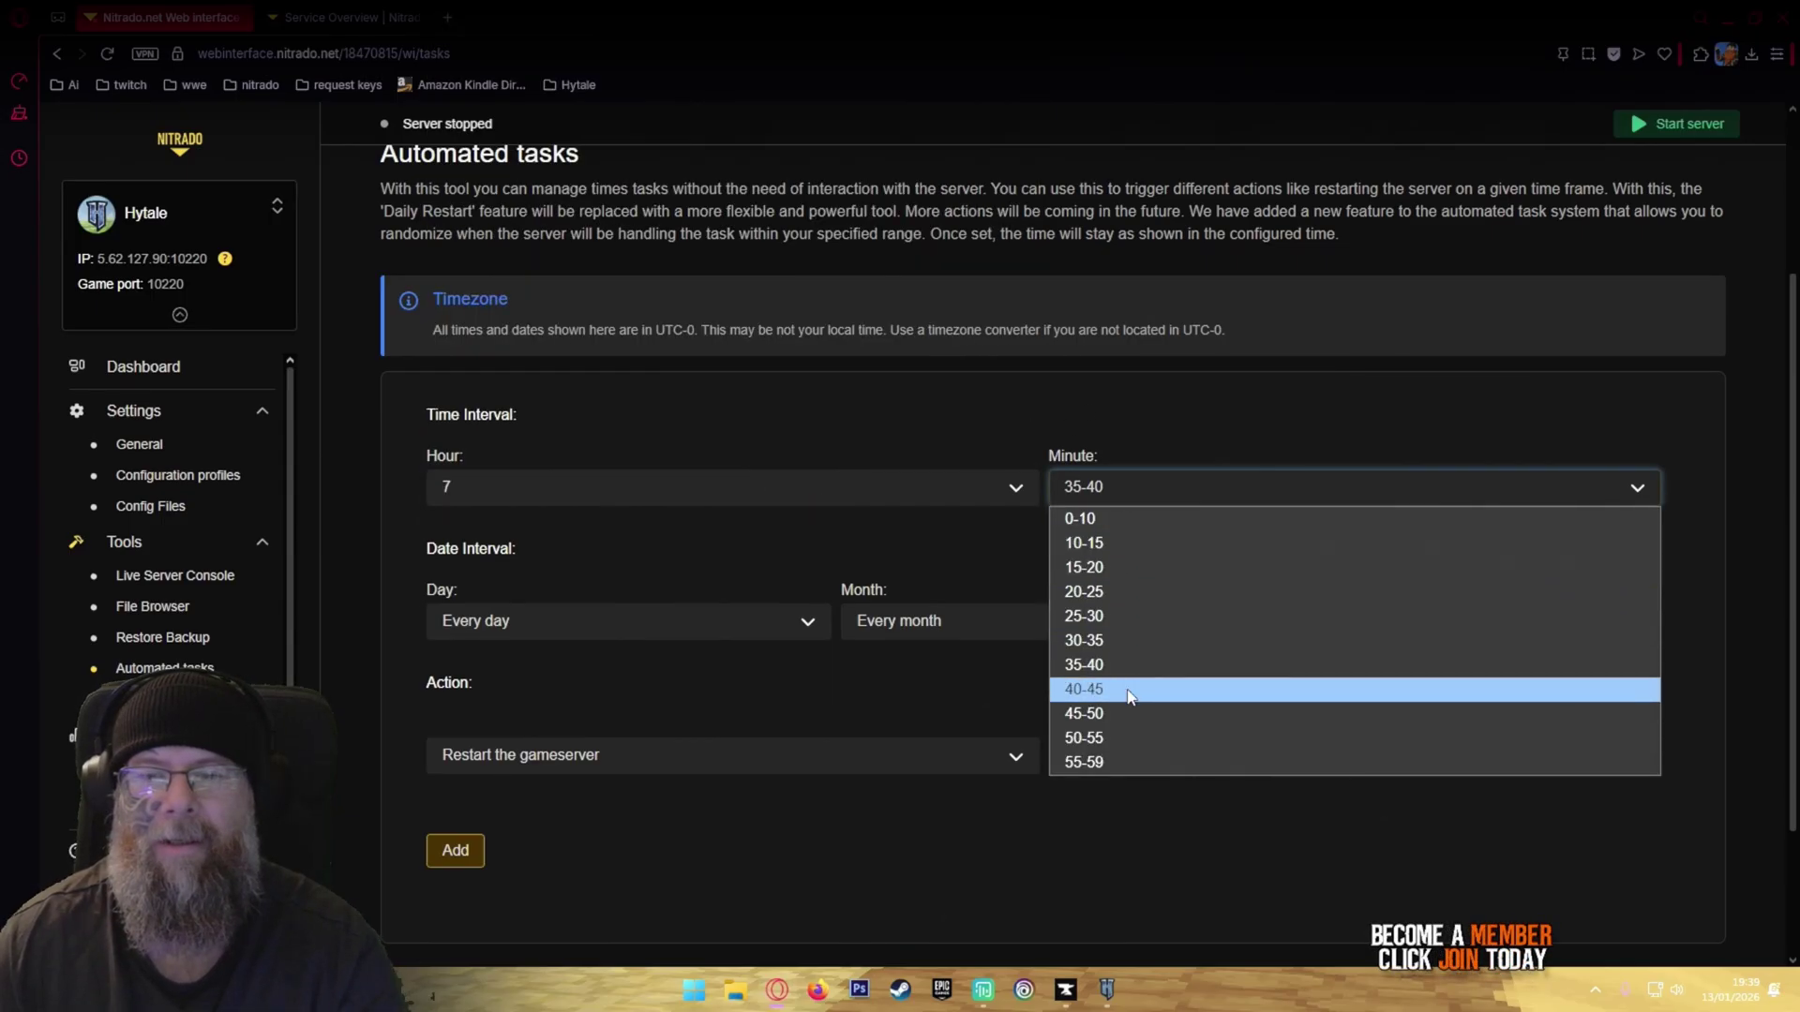
left_click(1120, 519)
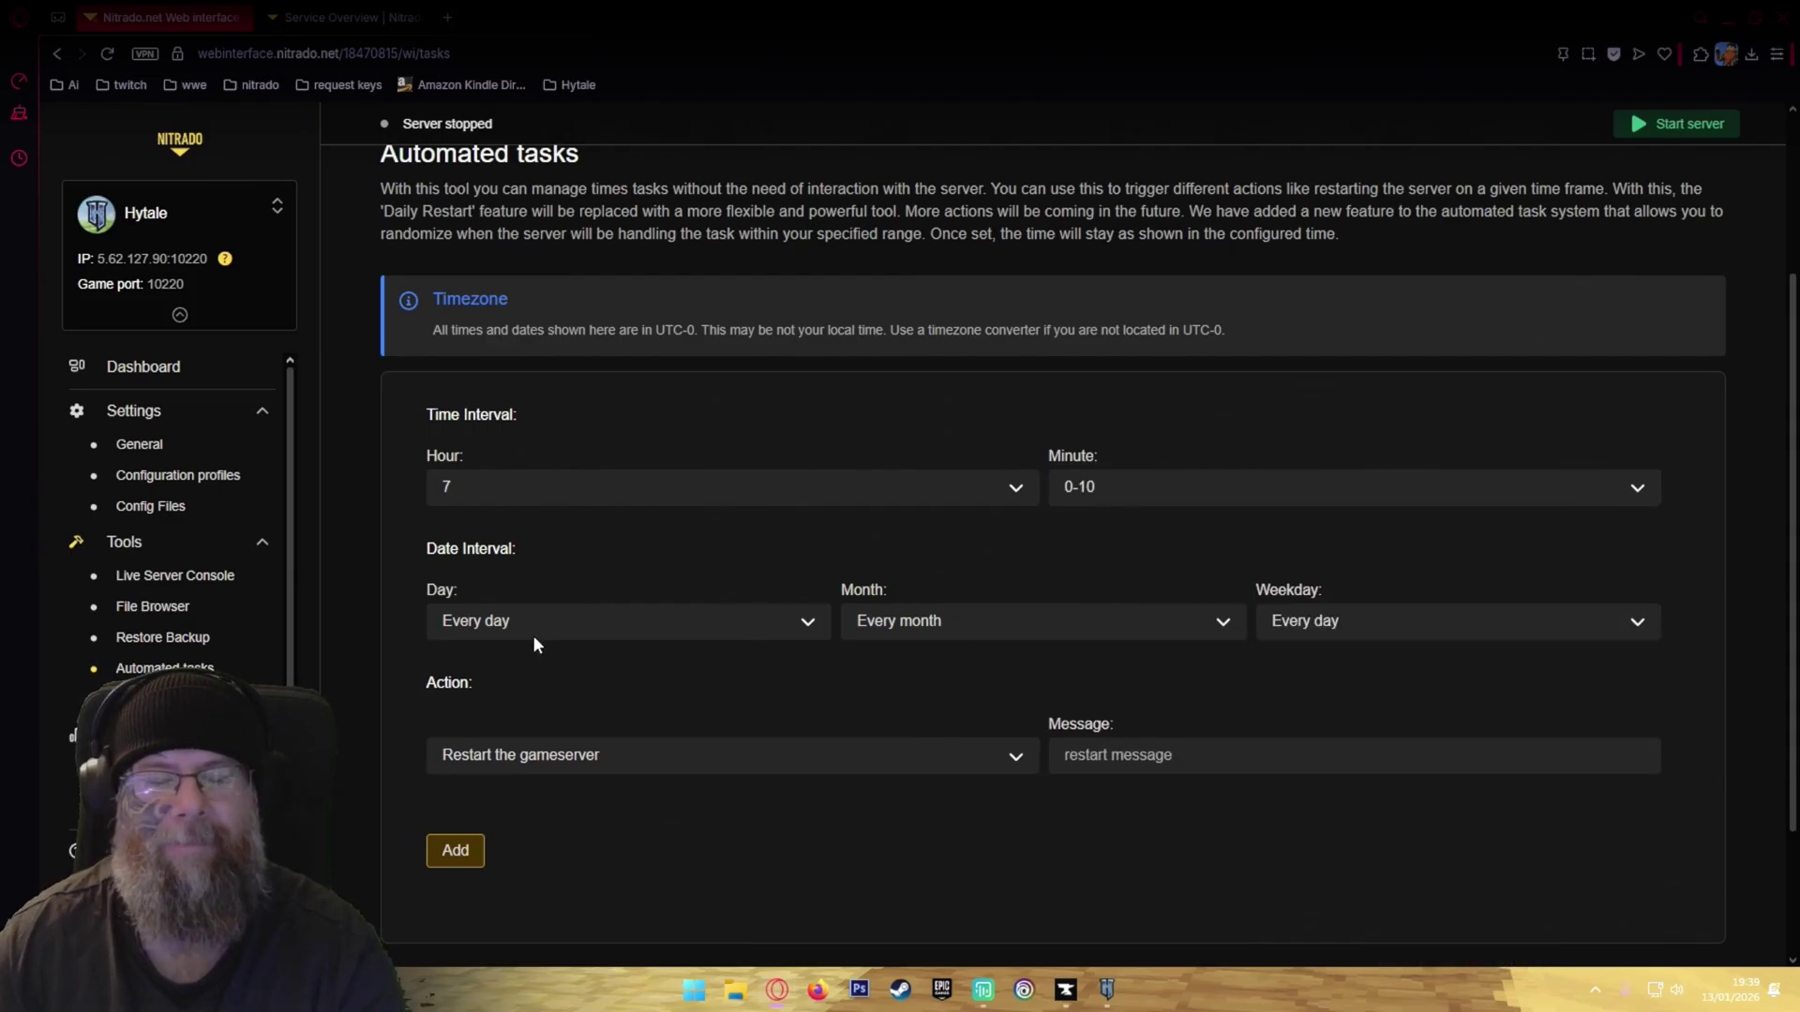
Step: Limit the task to day 7 of every month, Fridays only
left_click(628, 617)
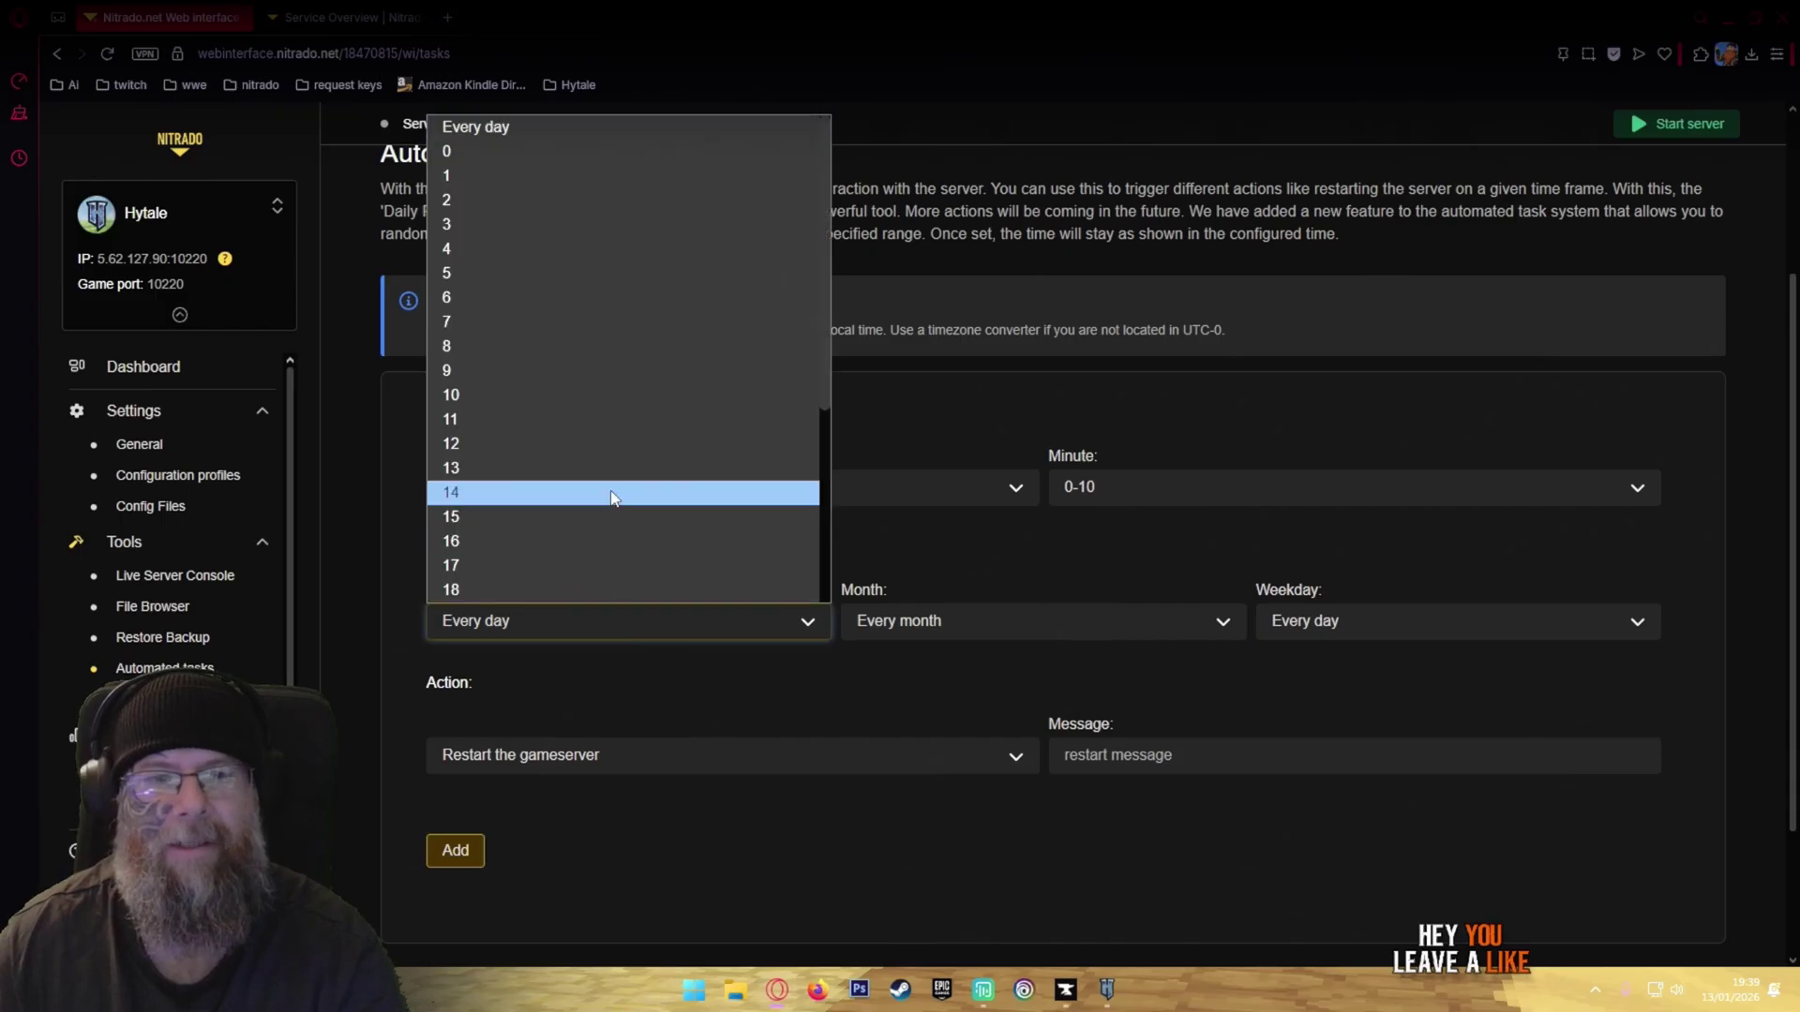
scroll(608, 511, "down", 3)
scroll(577, 532, "up", 4)
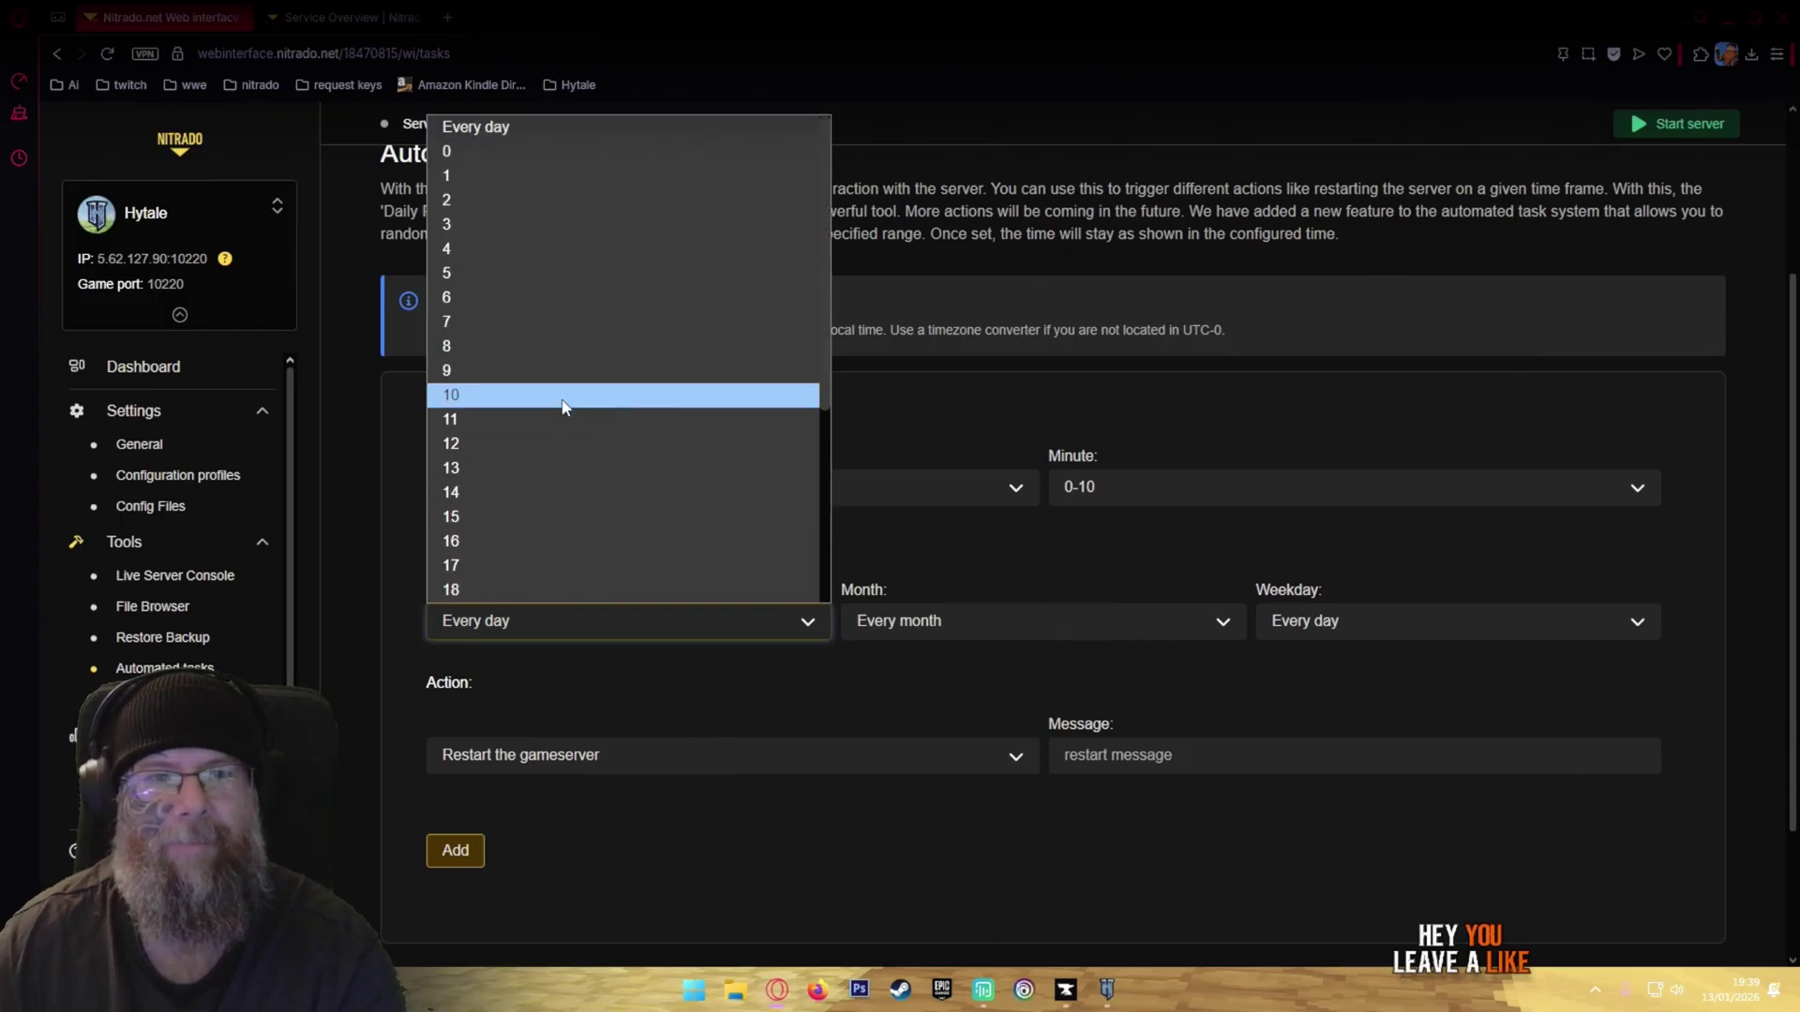
left_click(553, 323)
left_click(956, 617)
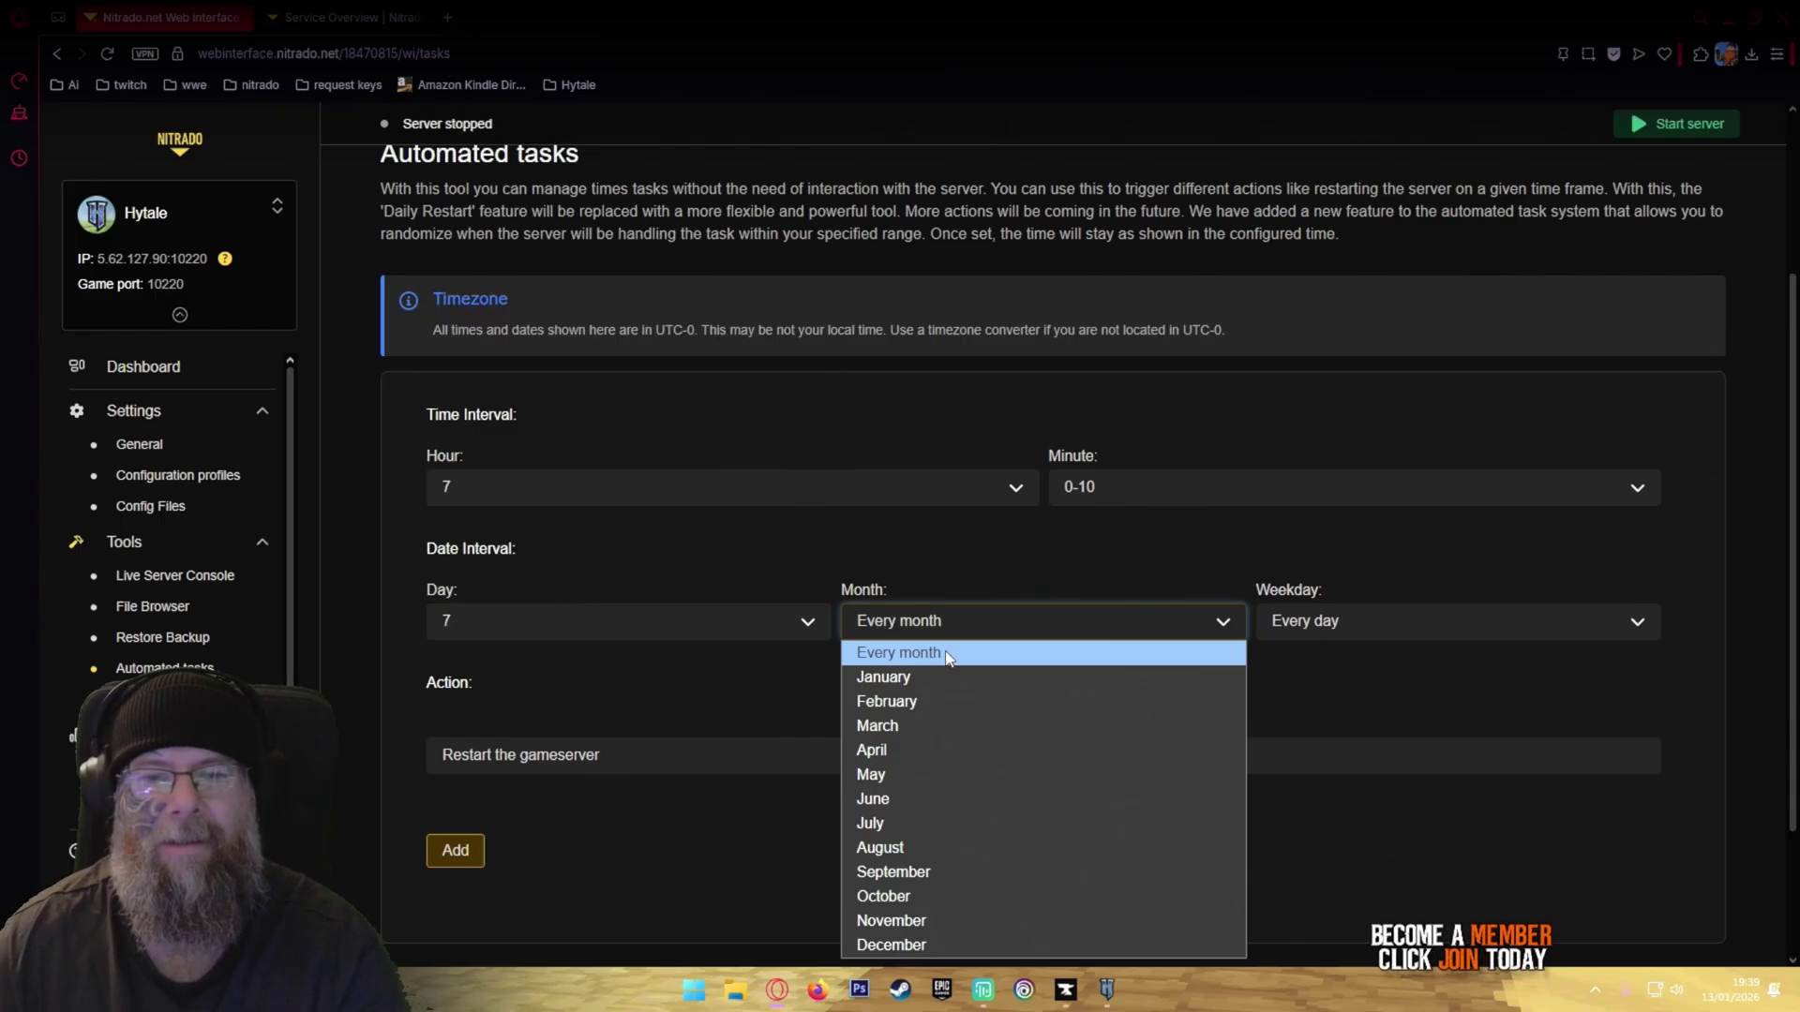
left_click(900, 652)
left_click(1296, 634)
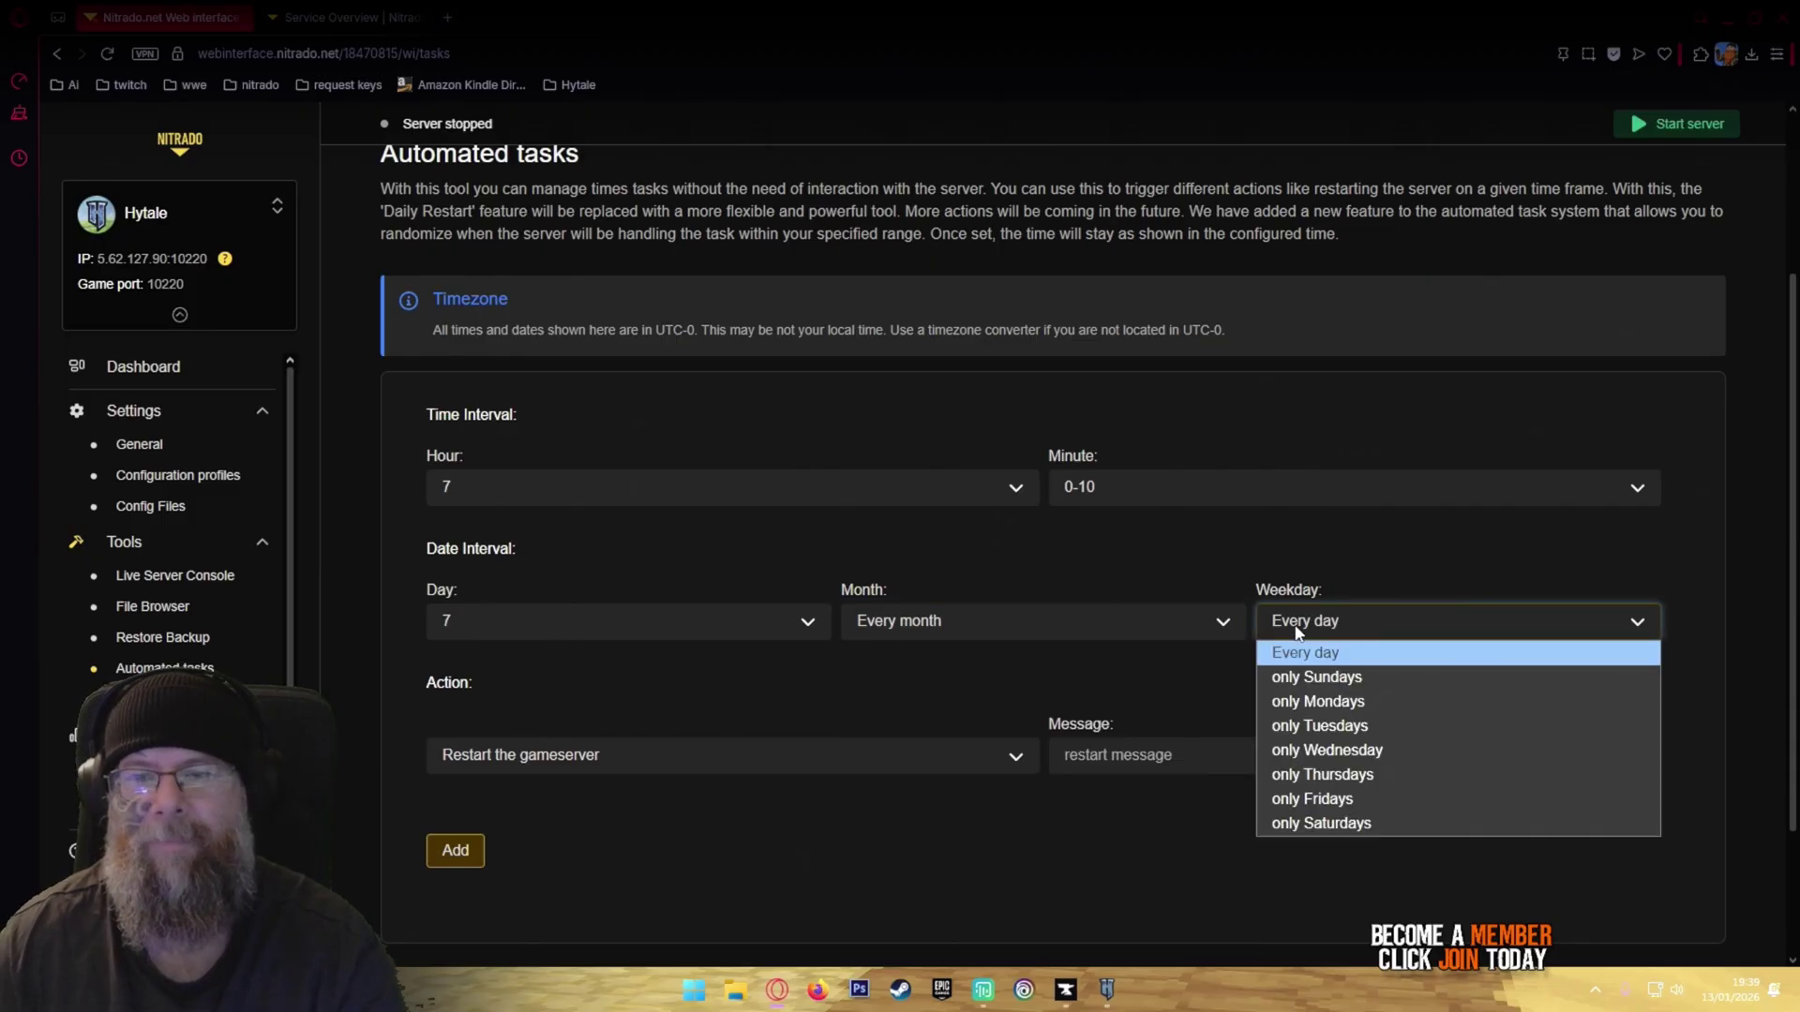
left_click(1342, 798)
Step: Add the restart task and scroll down to find it in the task list
left_click(1178, 703)
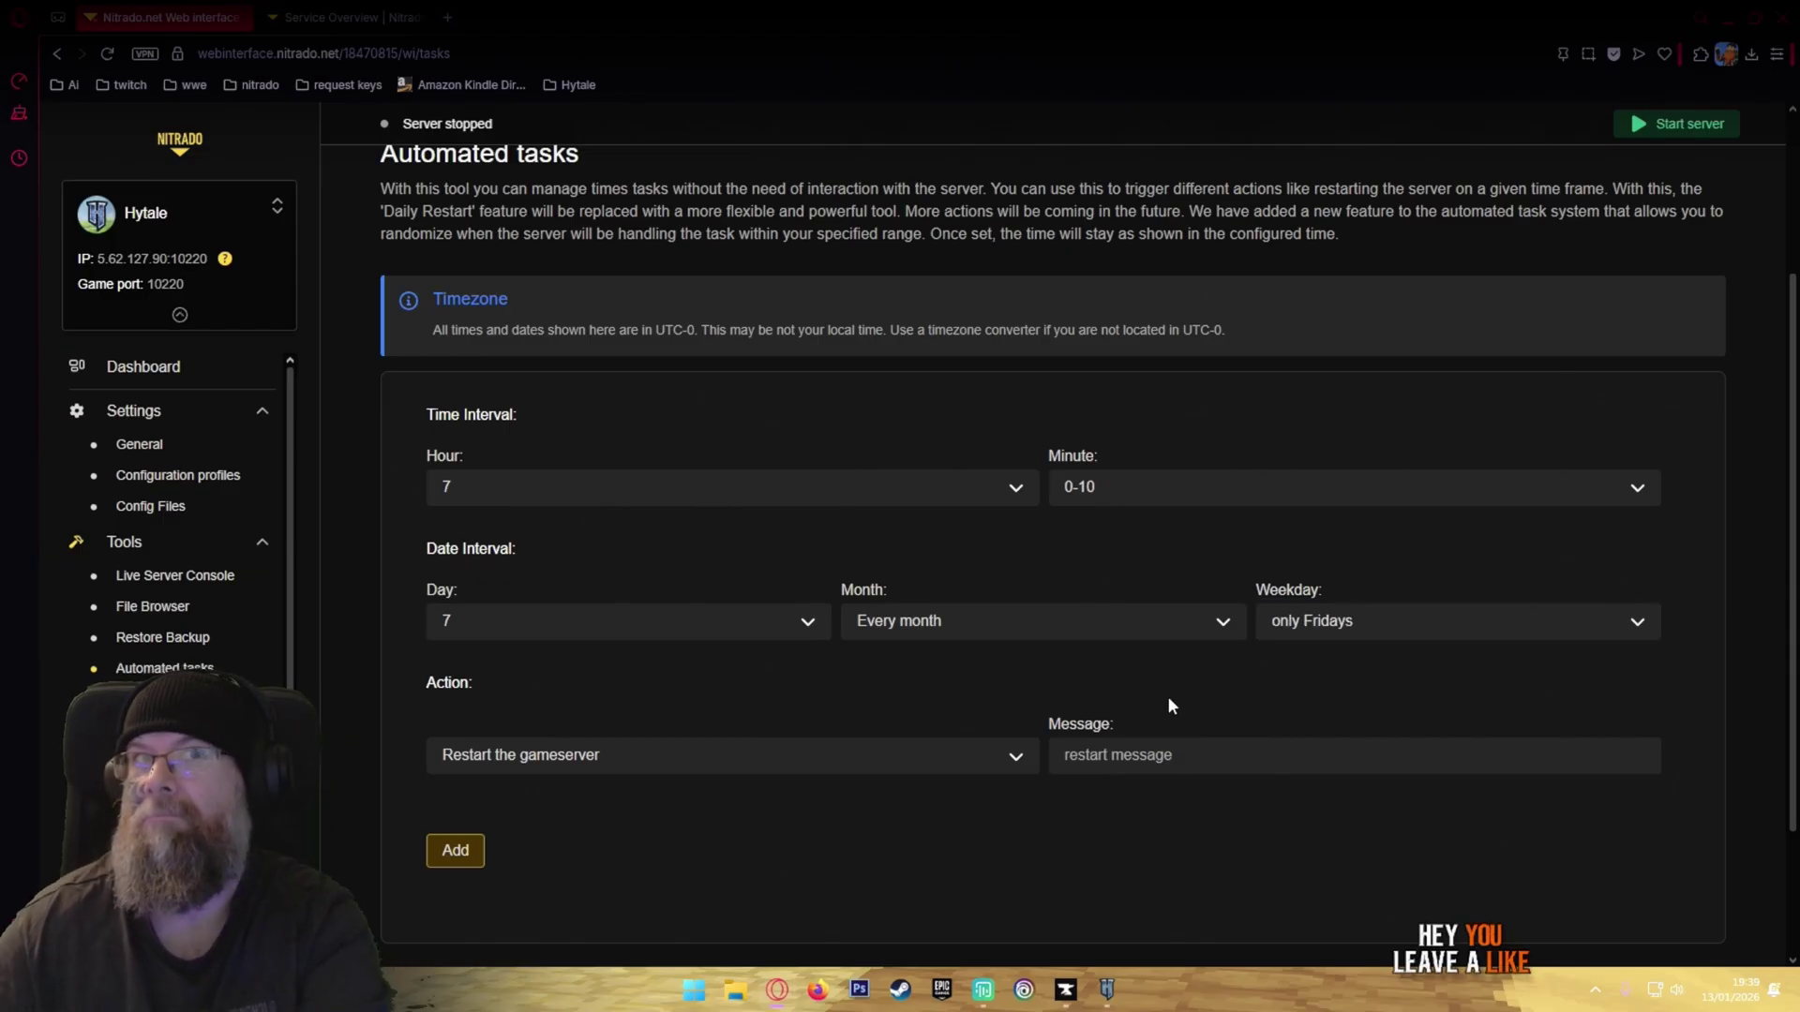
scroll(975, 755, "down", 1)
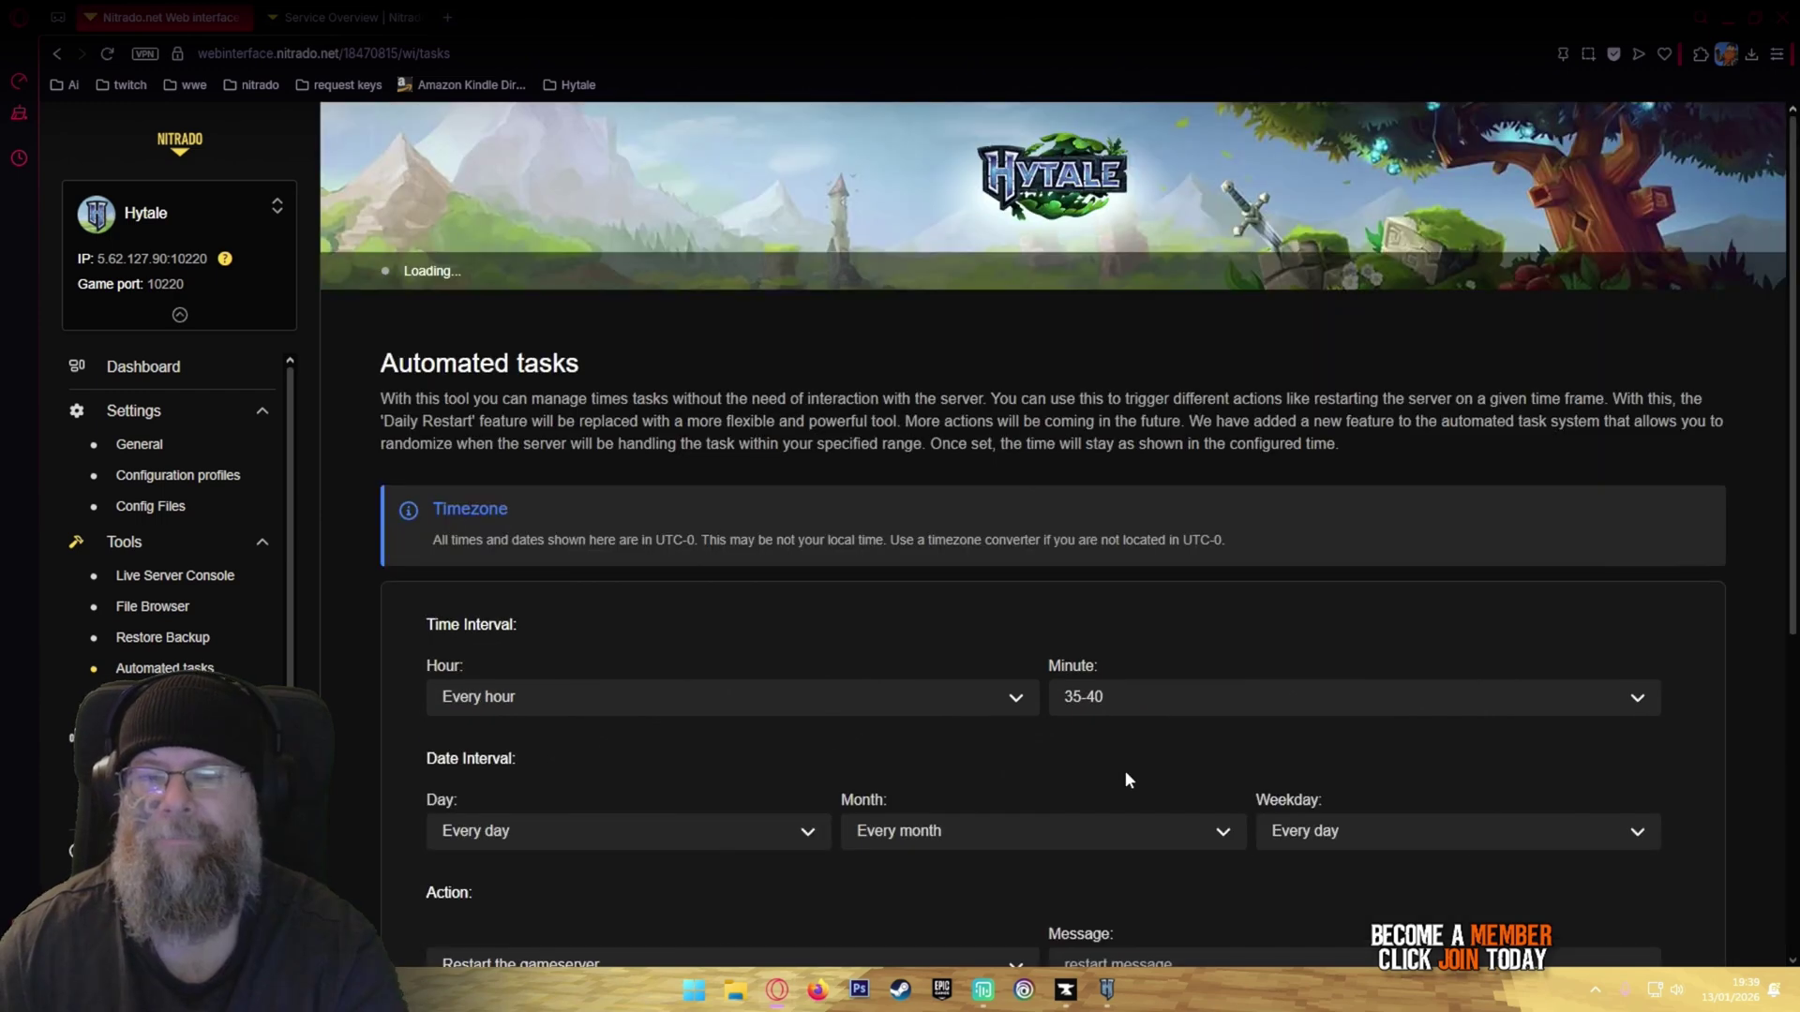
scroll(1173, 774, "down", 3)
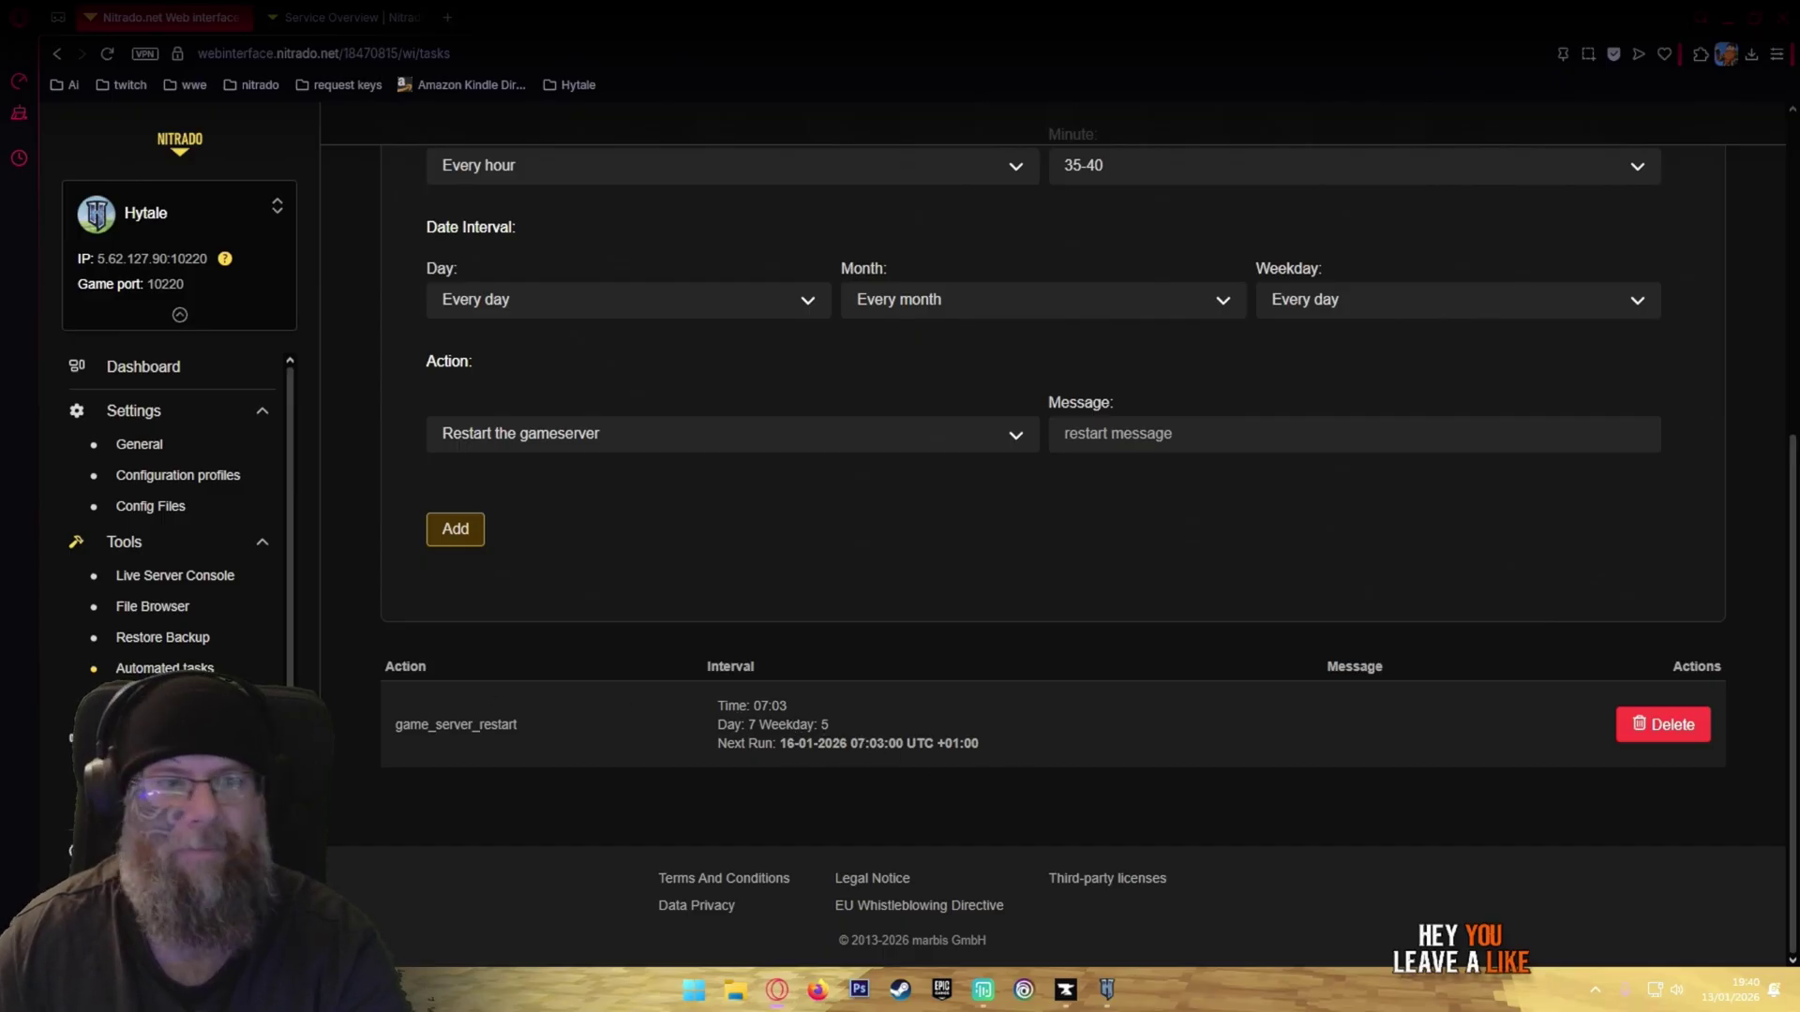
scroll(178, 515, "down", 1)
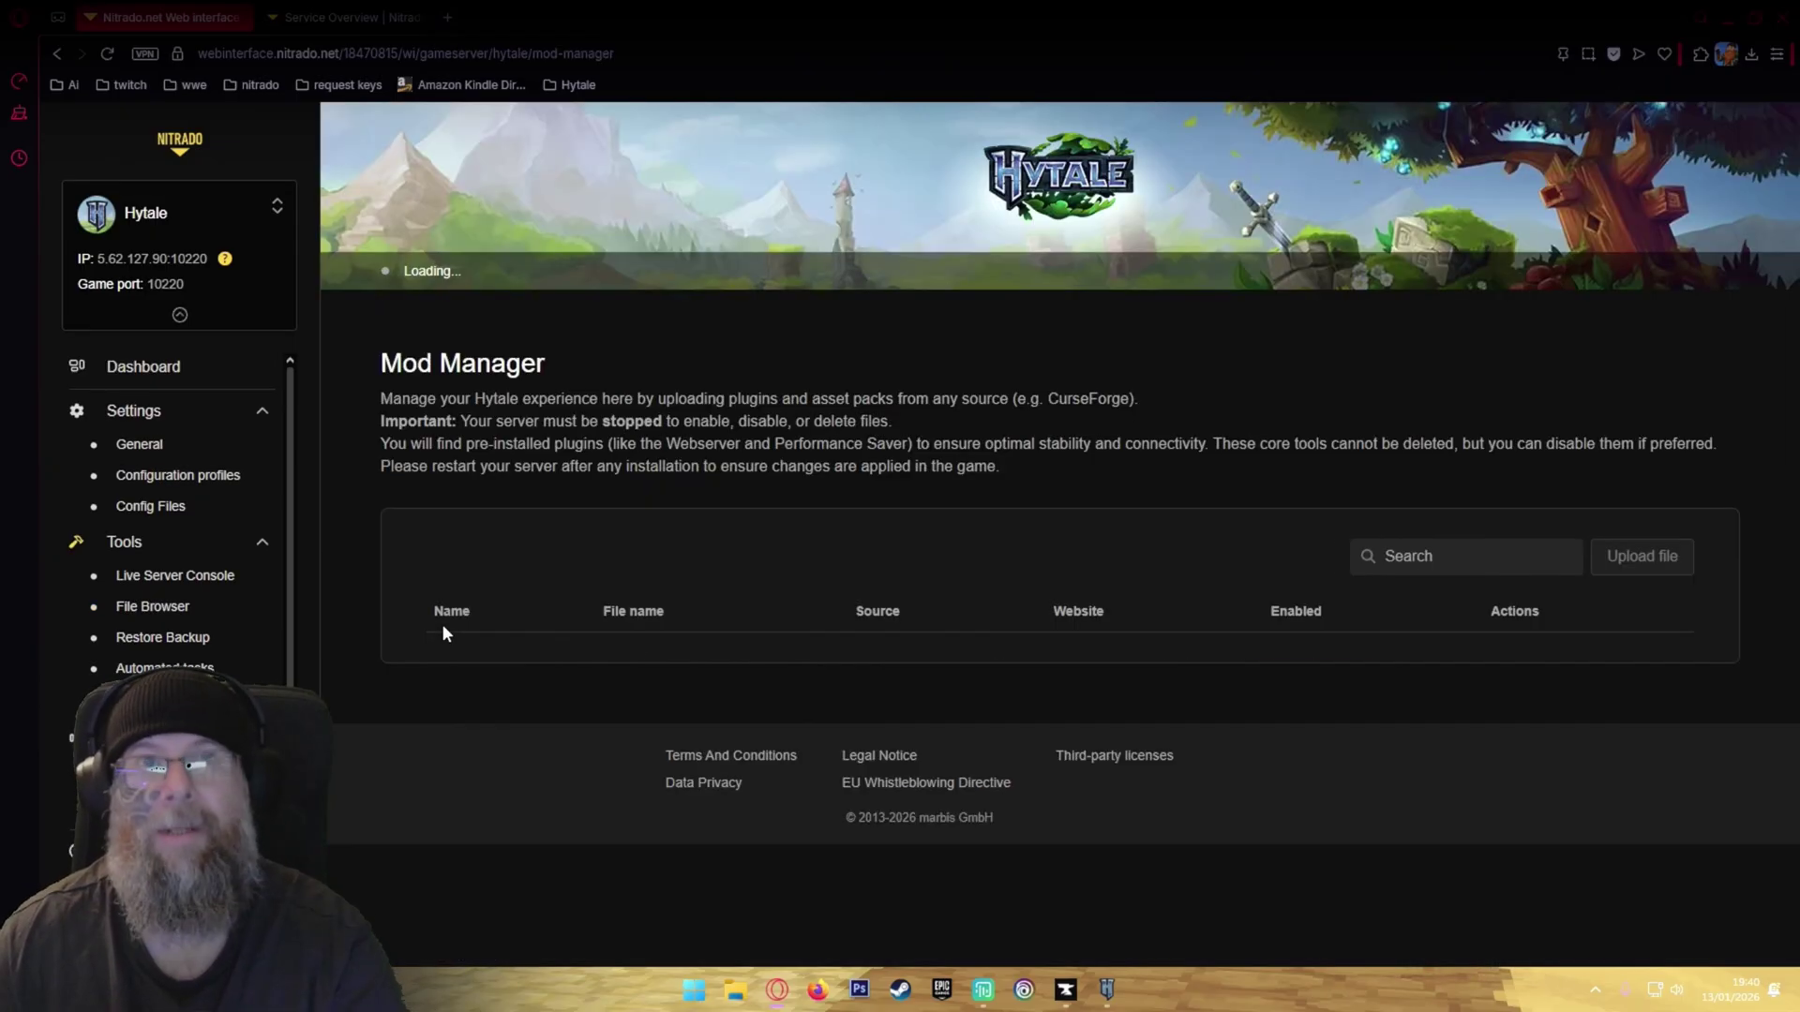
Step: Scroll through the Mod Manager's pre-installed plugins, then return to the General settings
scroll(507, 656, "down", 1)
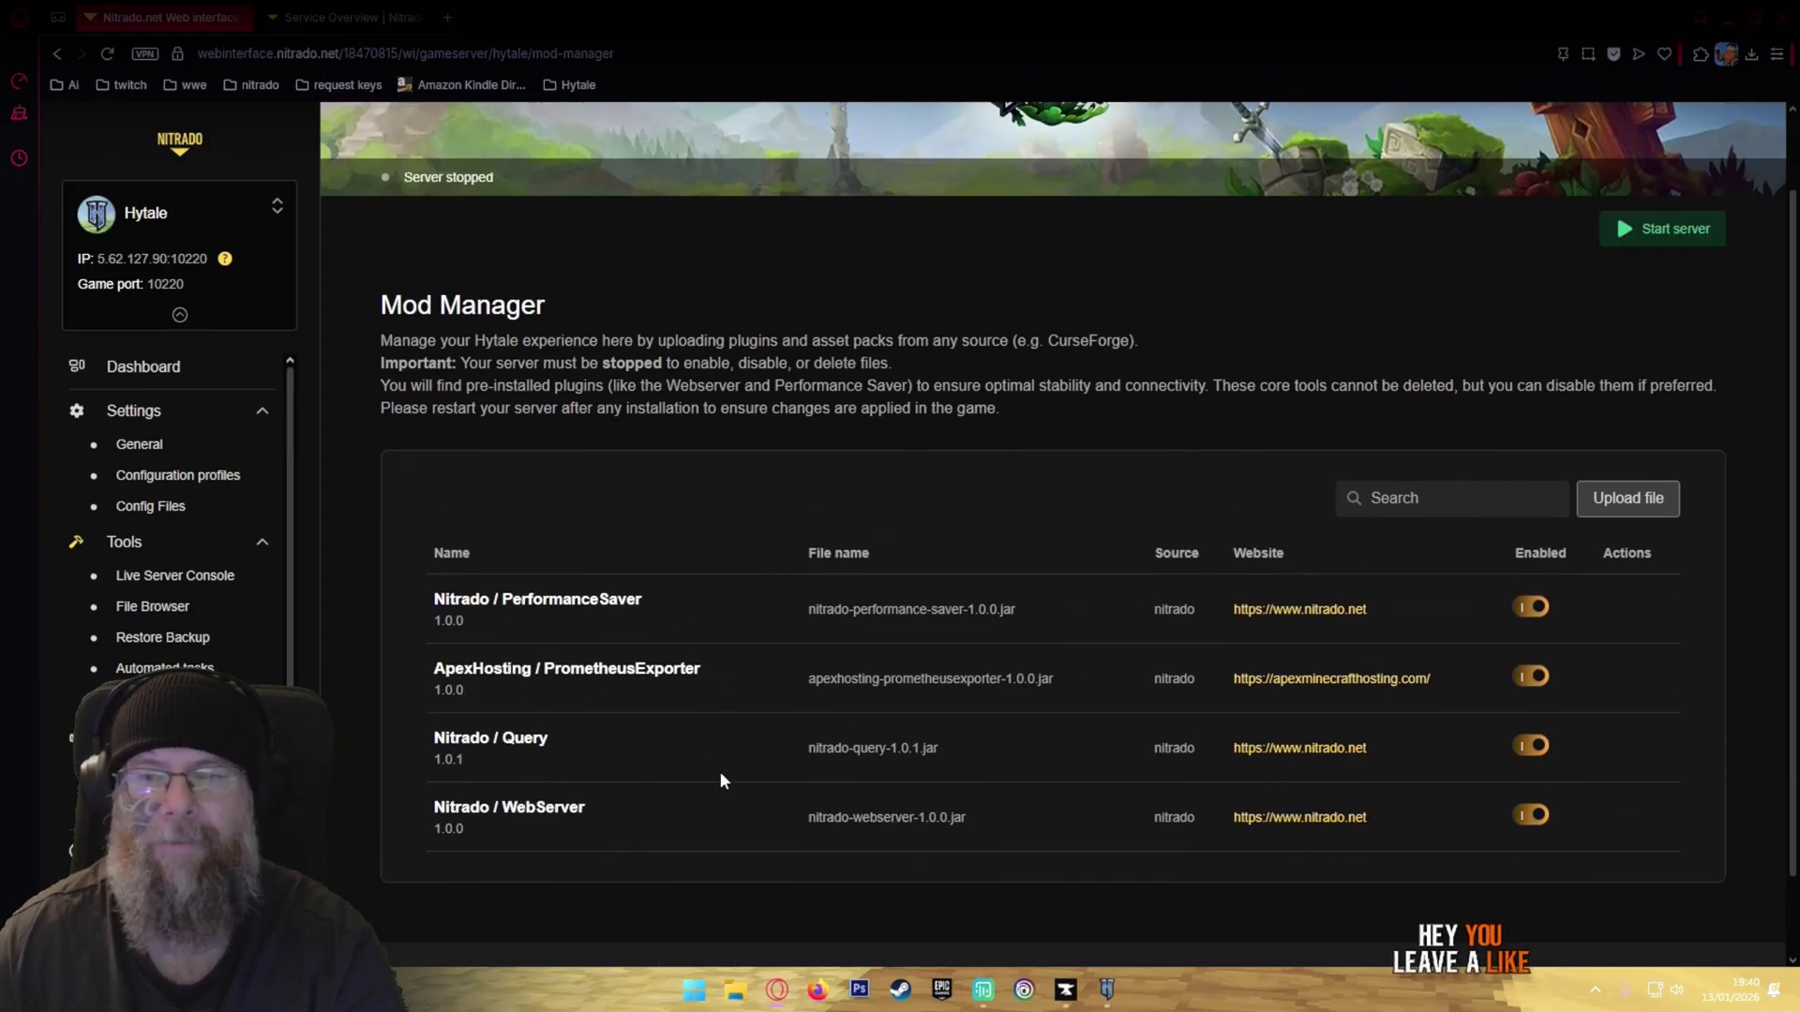
scroll(756, 802, "down", 1)
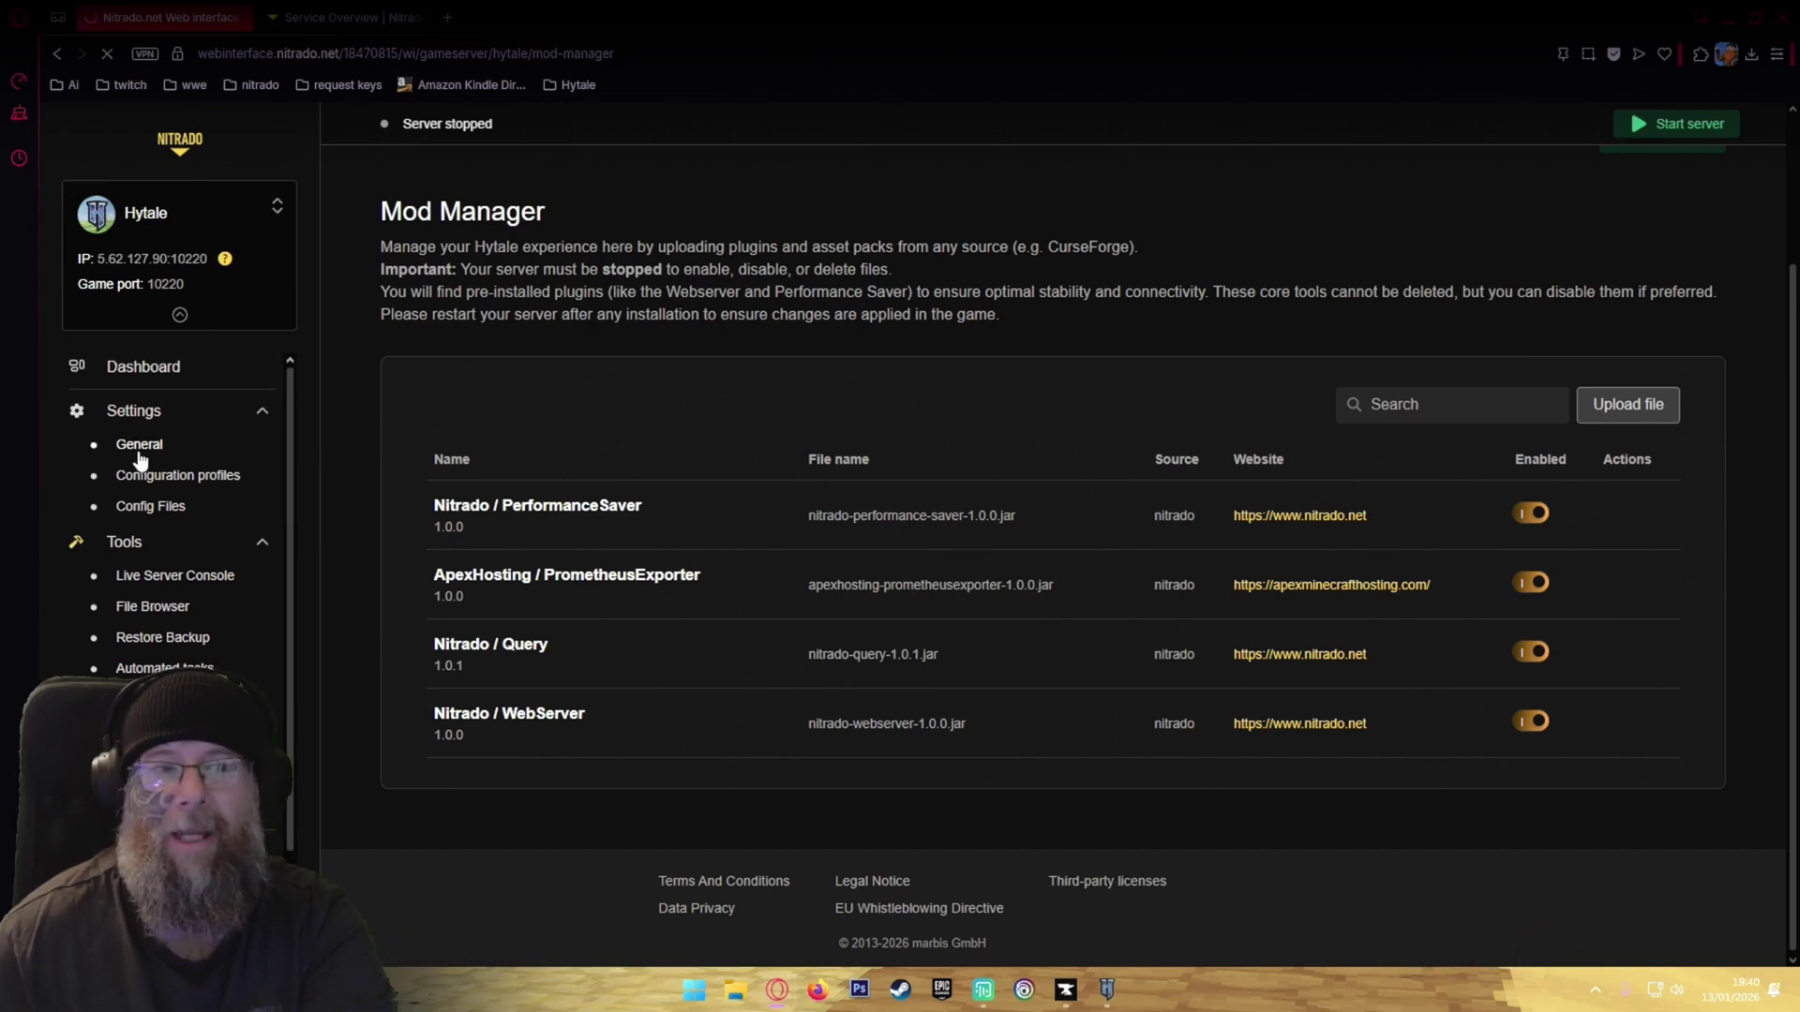
left_click(138, 446)
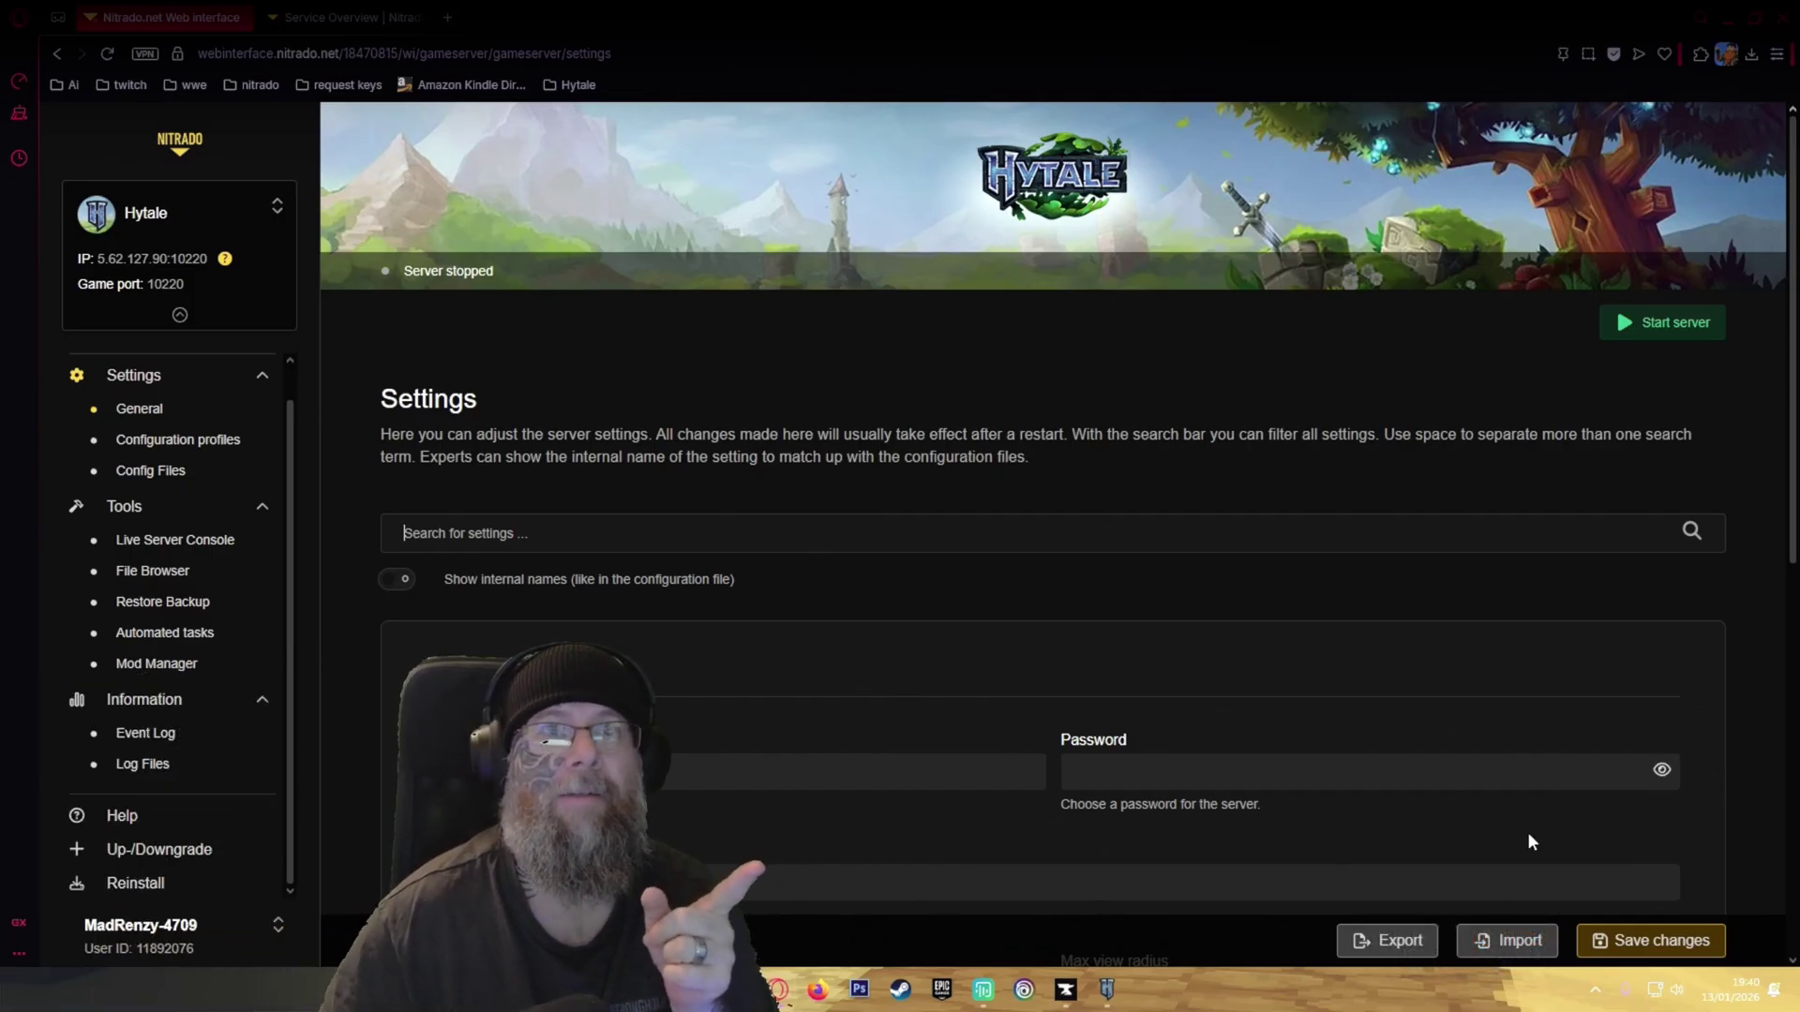
Step: Set the server RAM slider to 10 GB on the Up-/Downgrade page, then go back to Settings
left_click(159, 853)
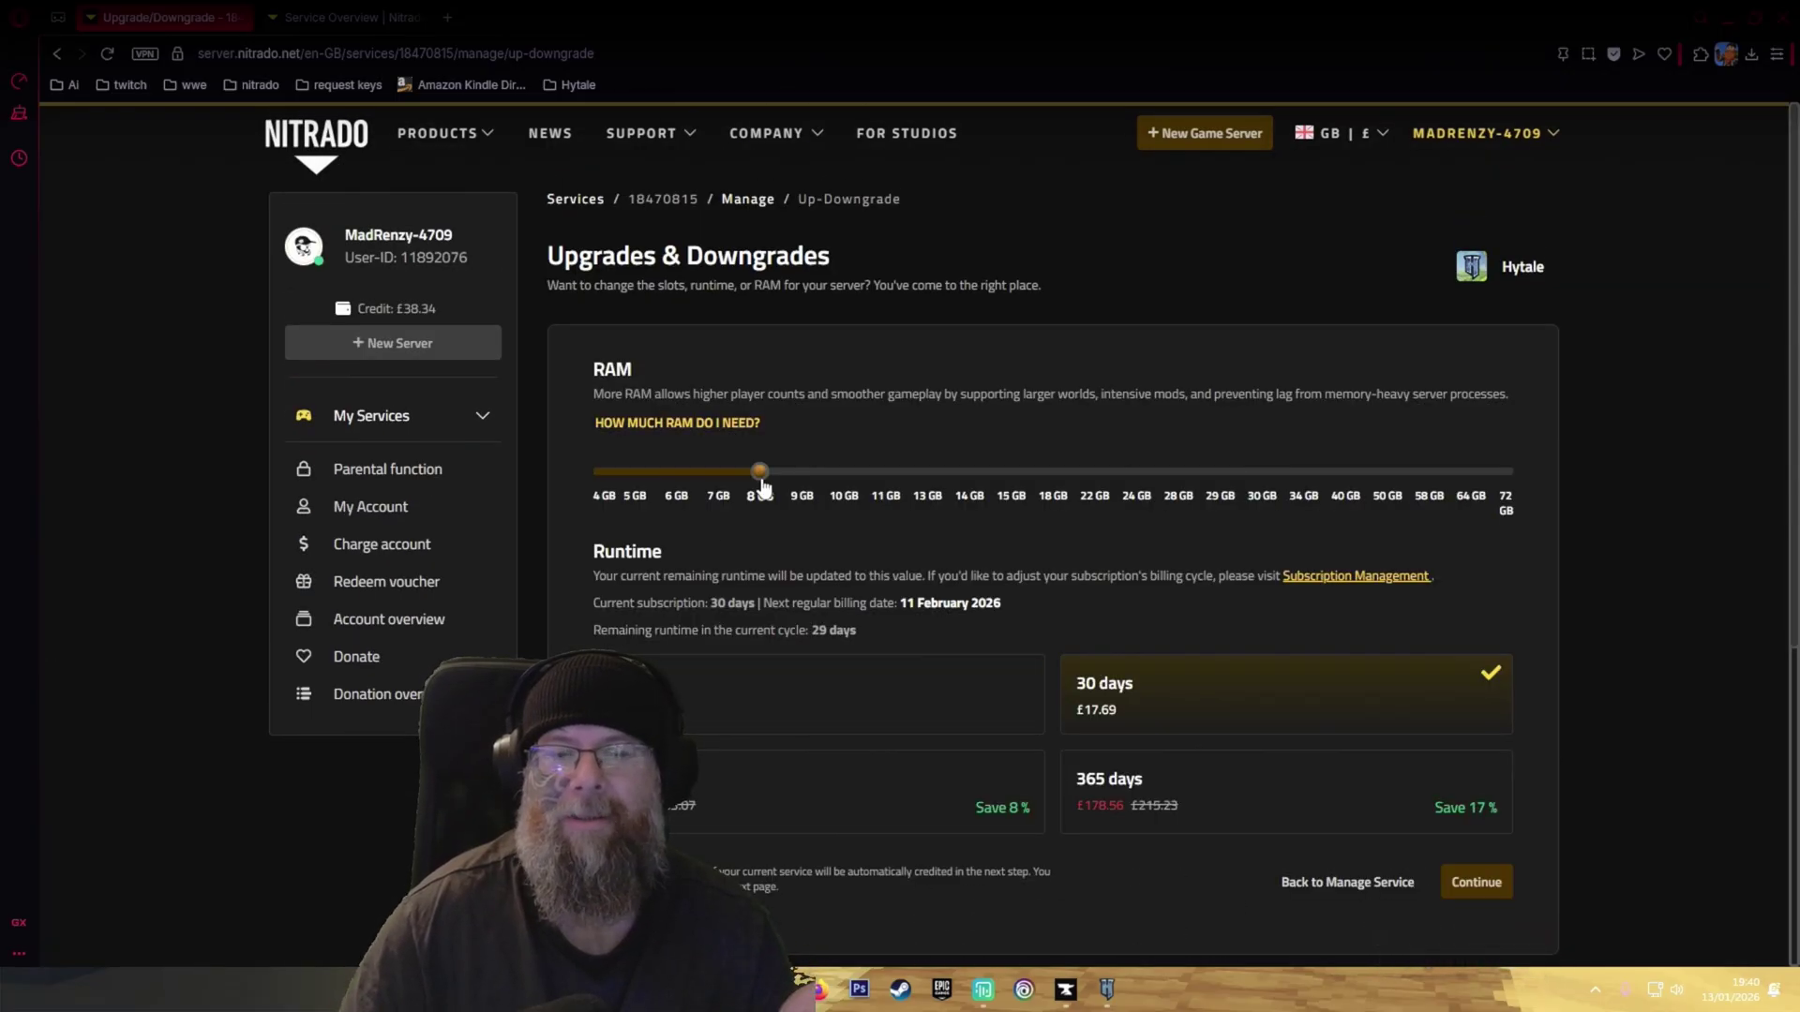
left_click(842, 487)
left_click(760, 495)
left_click(844, 492)
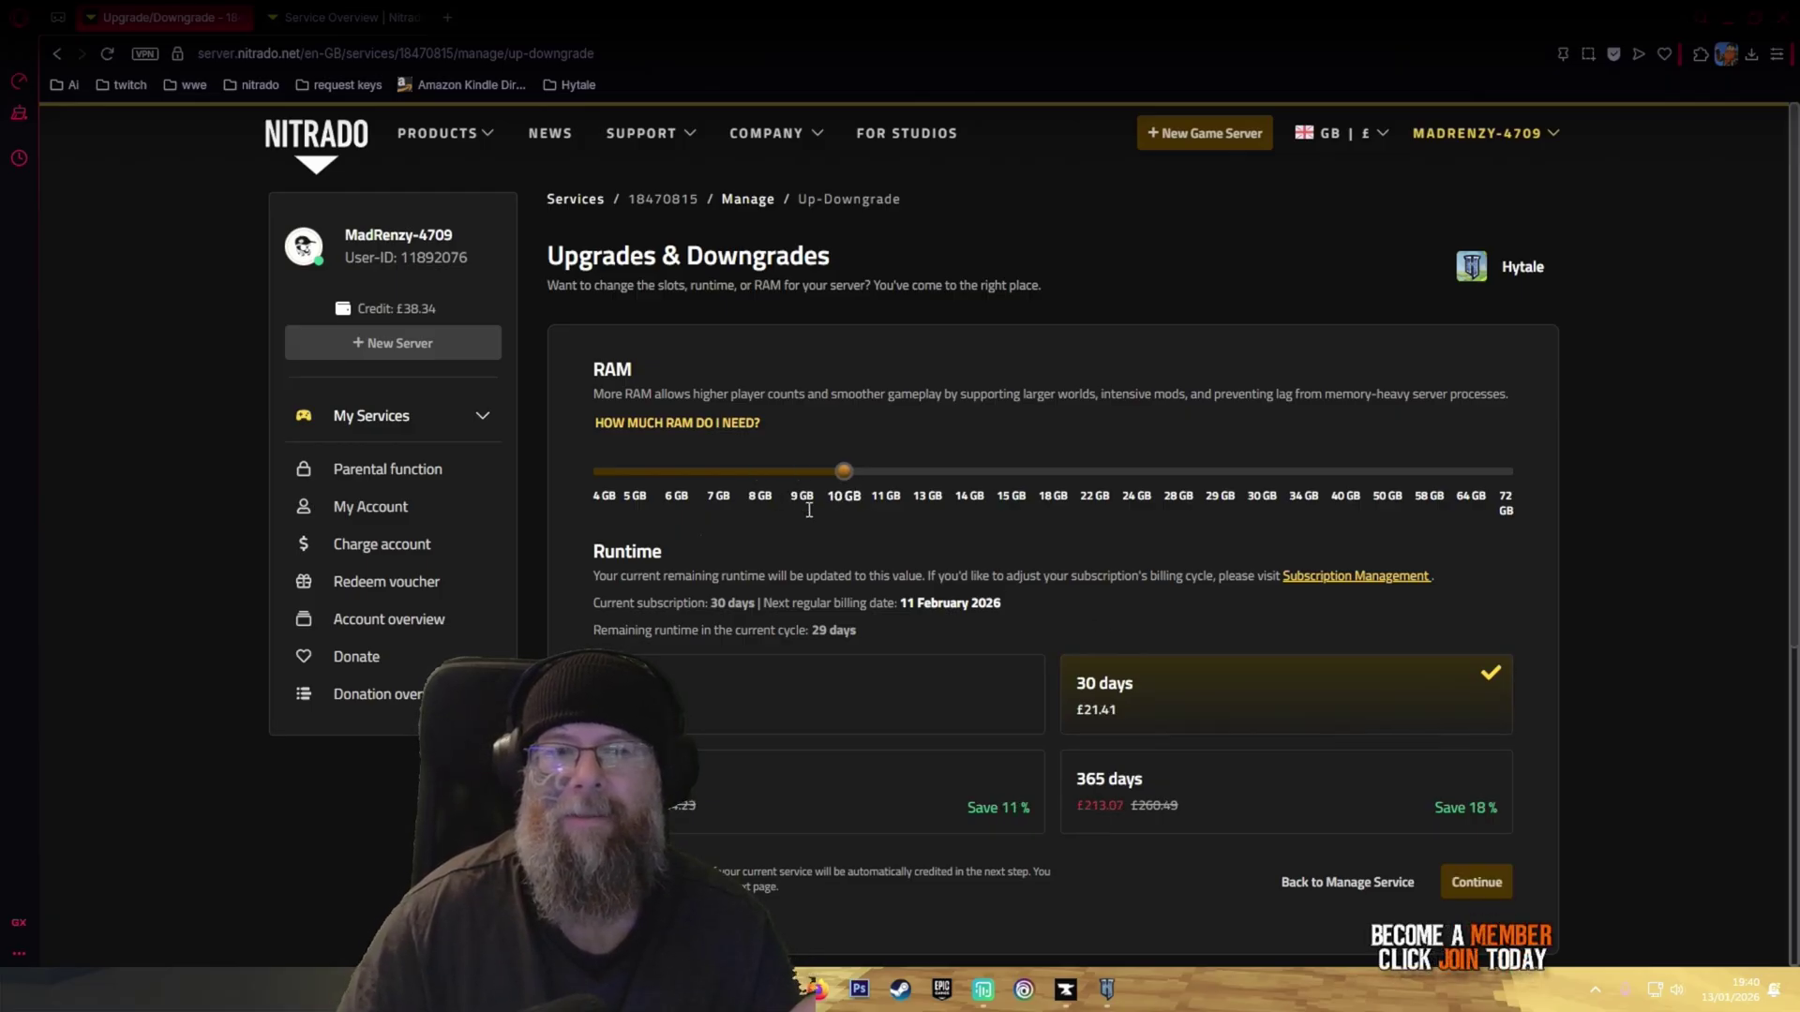
left_click(57, 54)
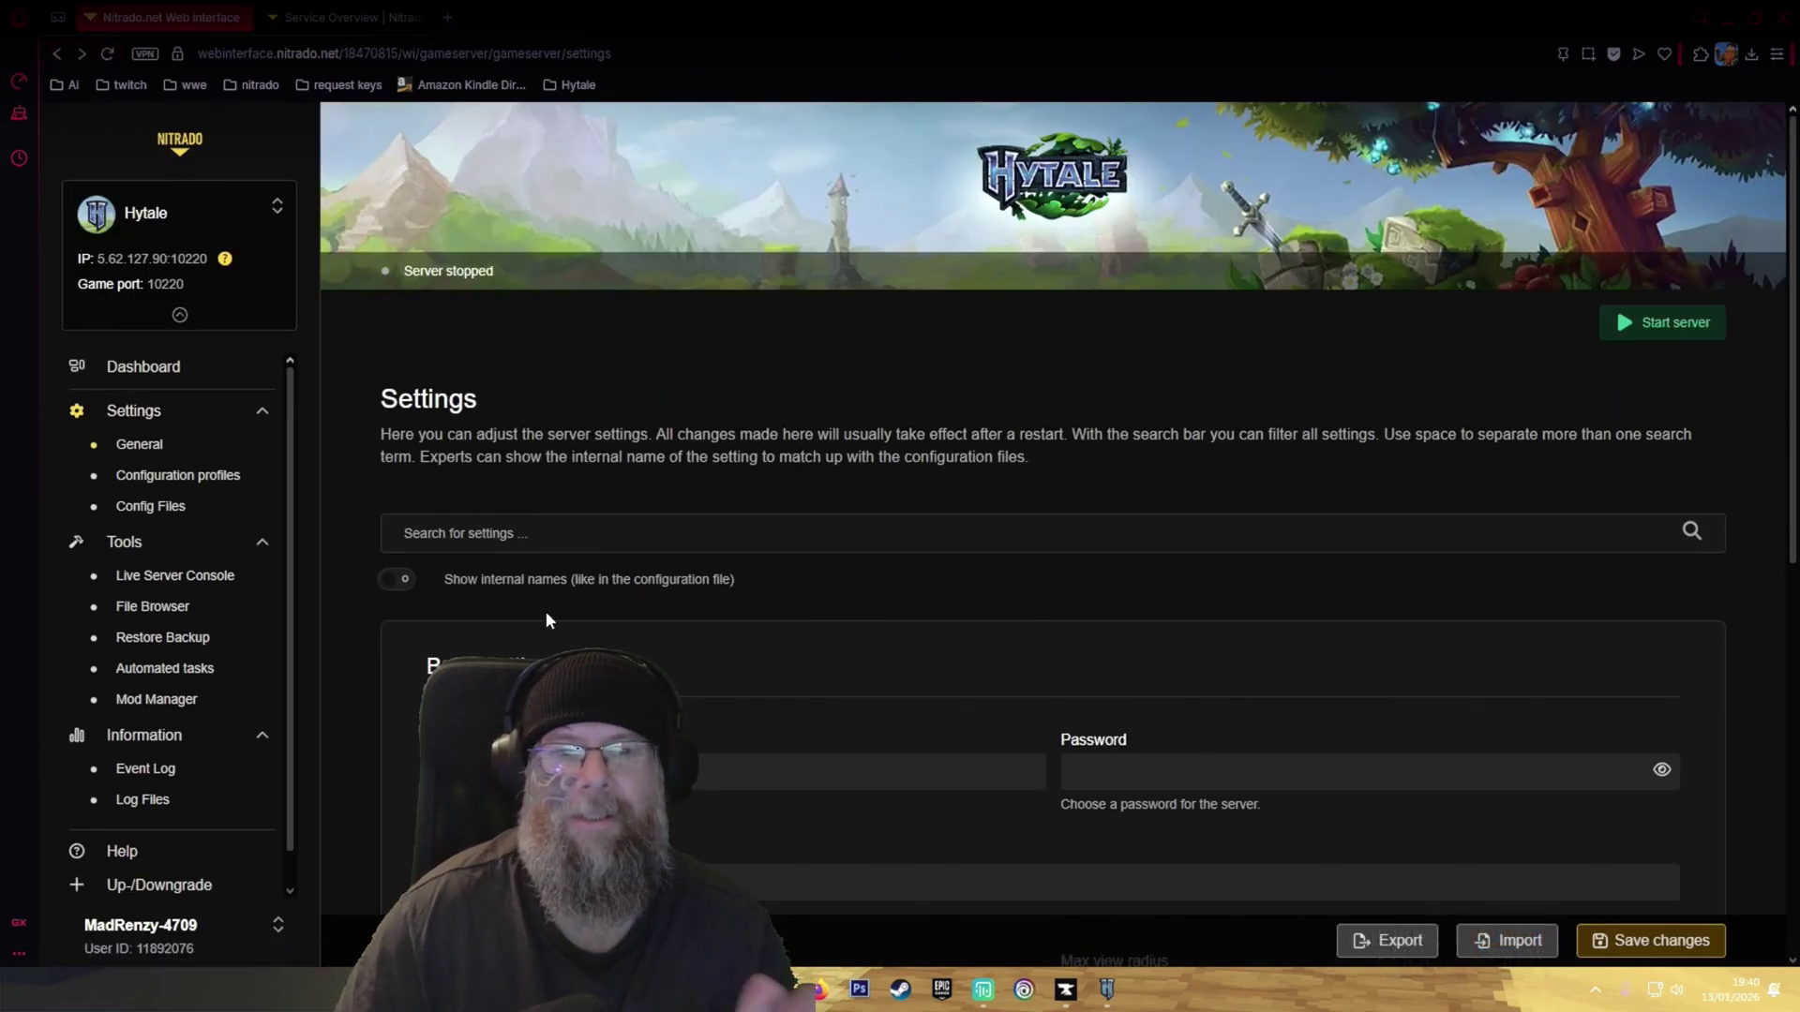
Step: Get the Rens world server saved and running, then switch to Hytale's main menu
scroll(525, 637, "down", 2)
scroll(1161, 703, "down", 4)
scroll(1050, 818, "down", 2)
scroll(1059, 801, "up", 8)
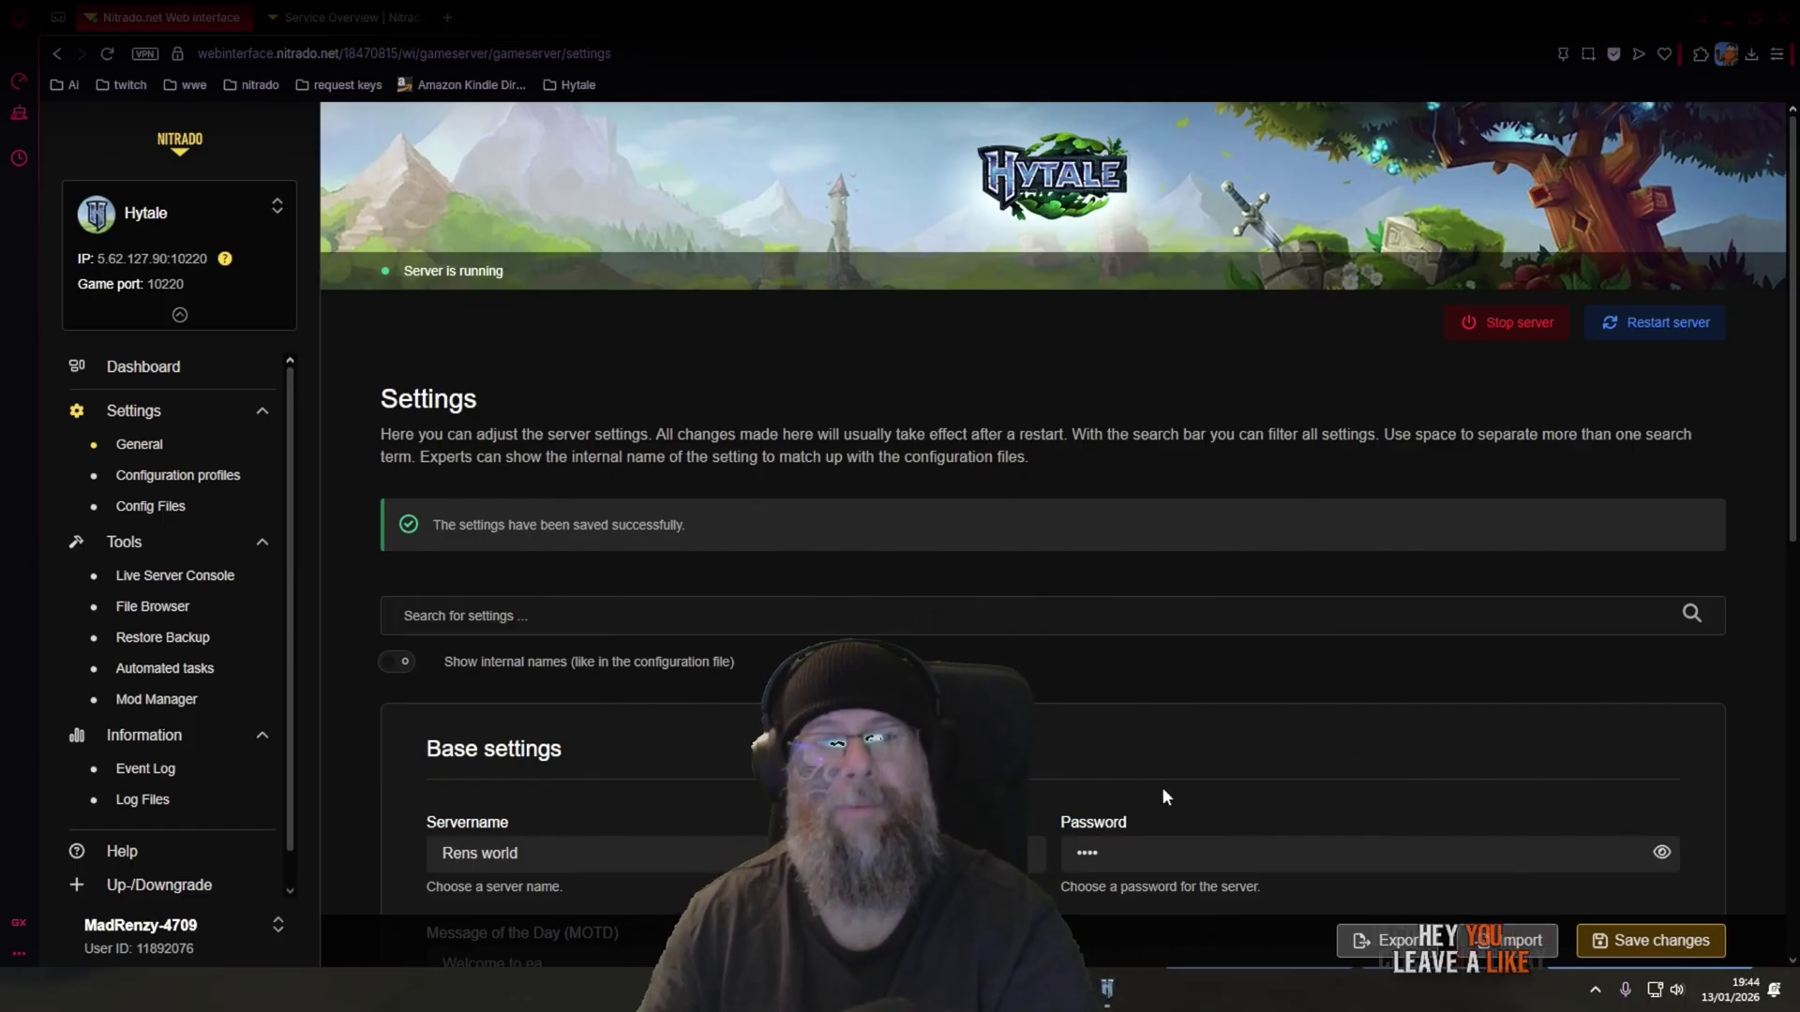
left_click(1109, 984)
key("Escape")
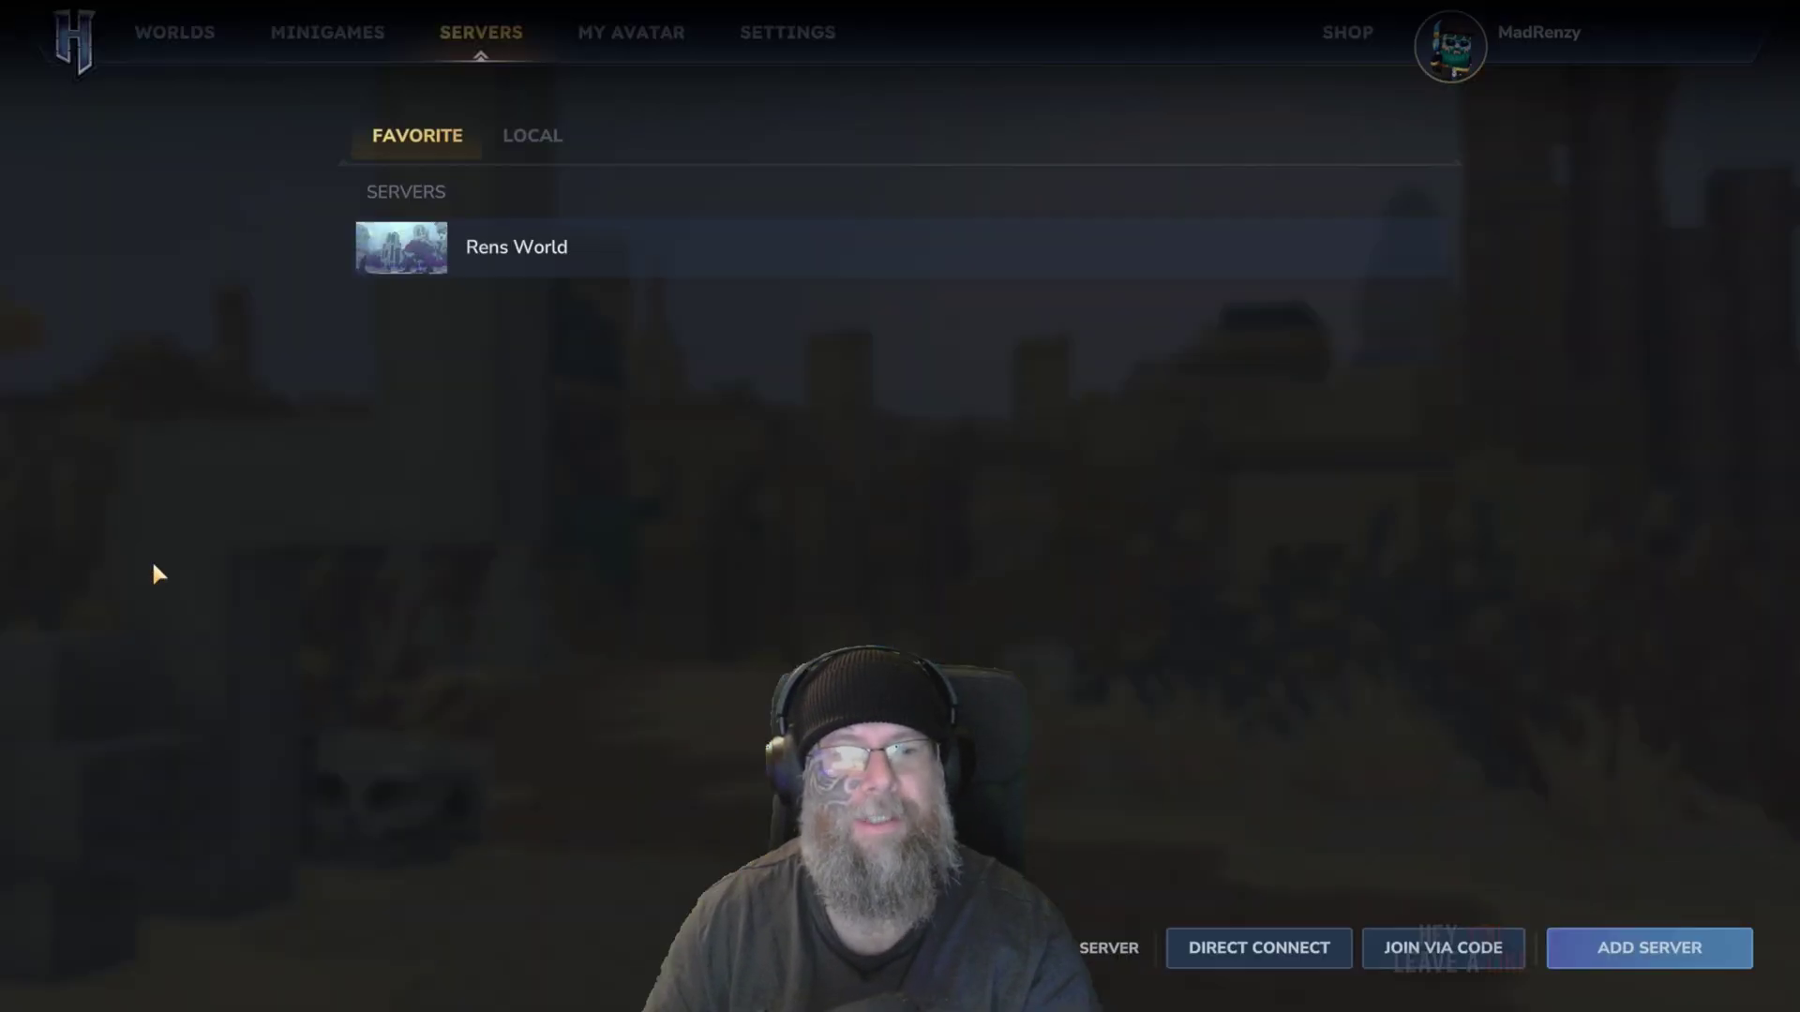
Step: Paste 5.62.127.90:10220 into the add-server form, close it unused, and join Rens World from Favorites
left_click(1568, 954)
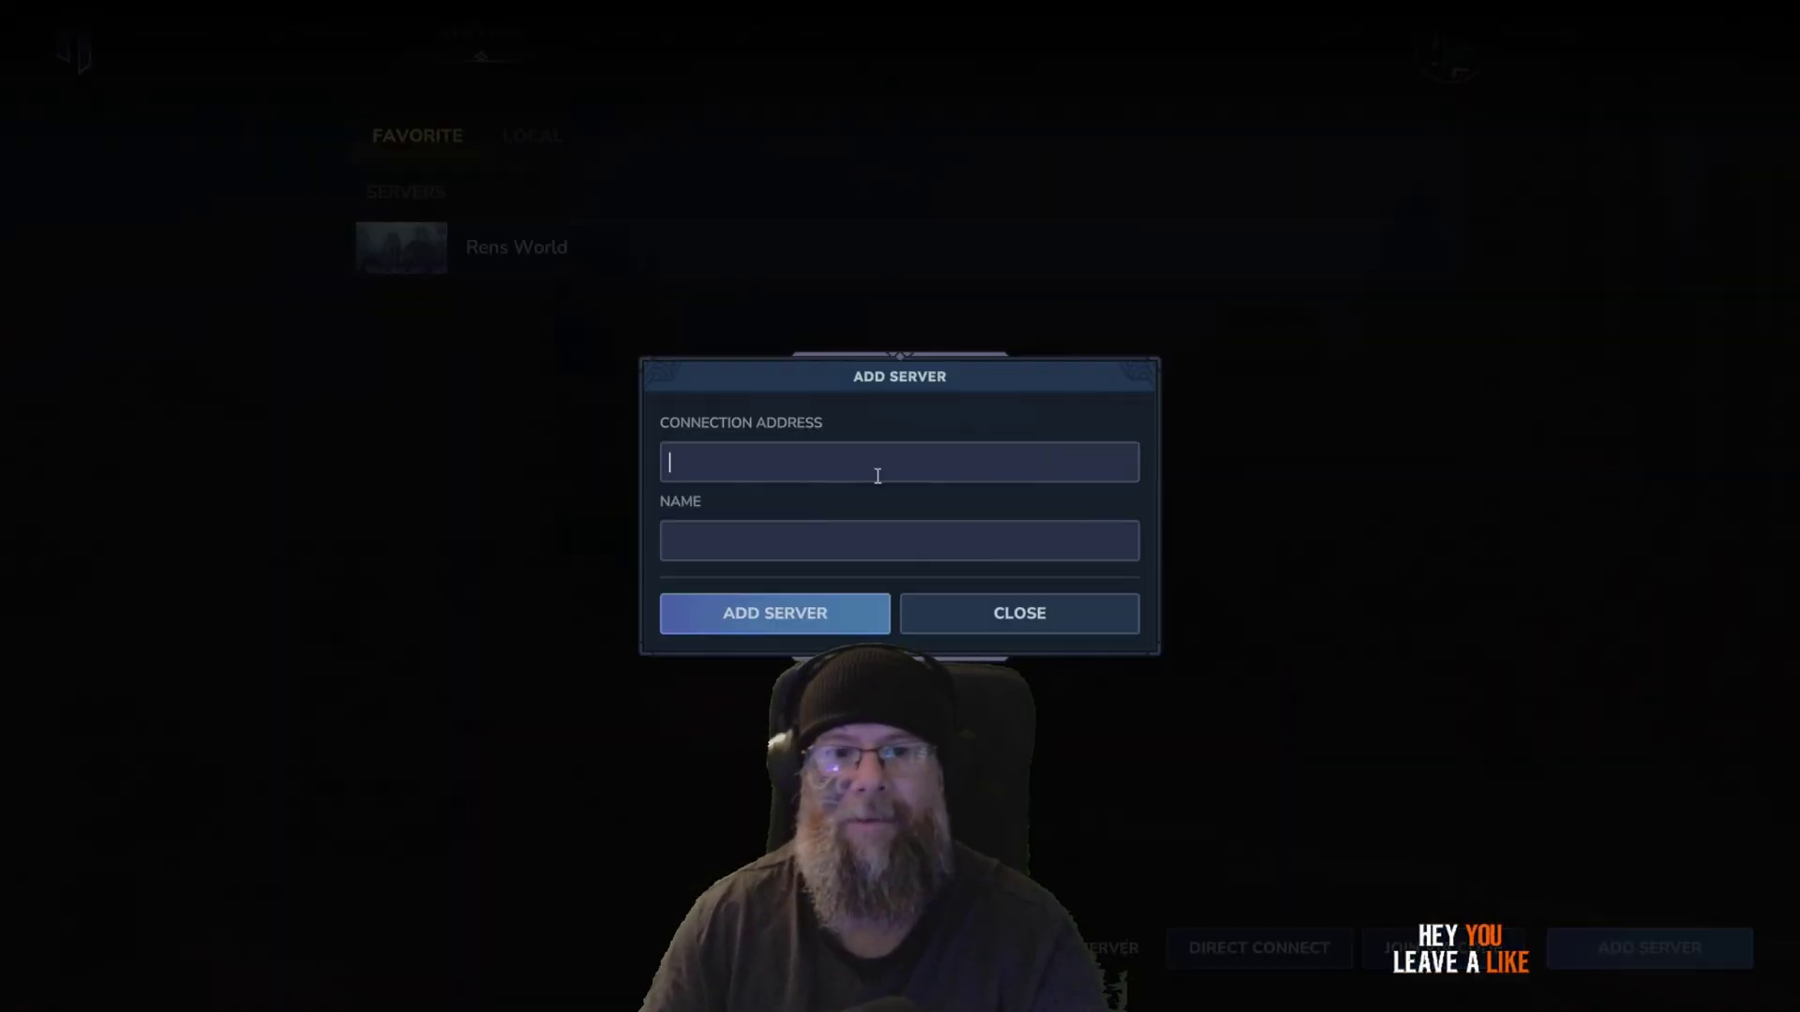
left_click(784, 471)
type("5.62.127.90:10220")
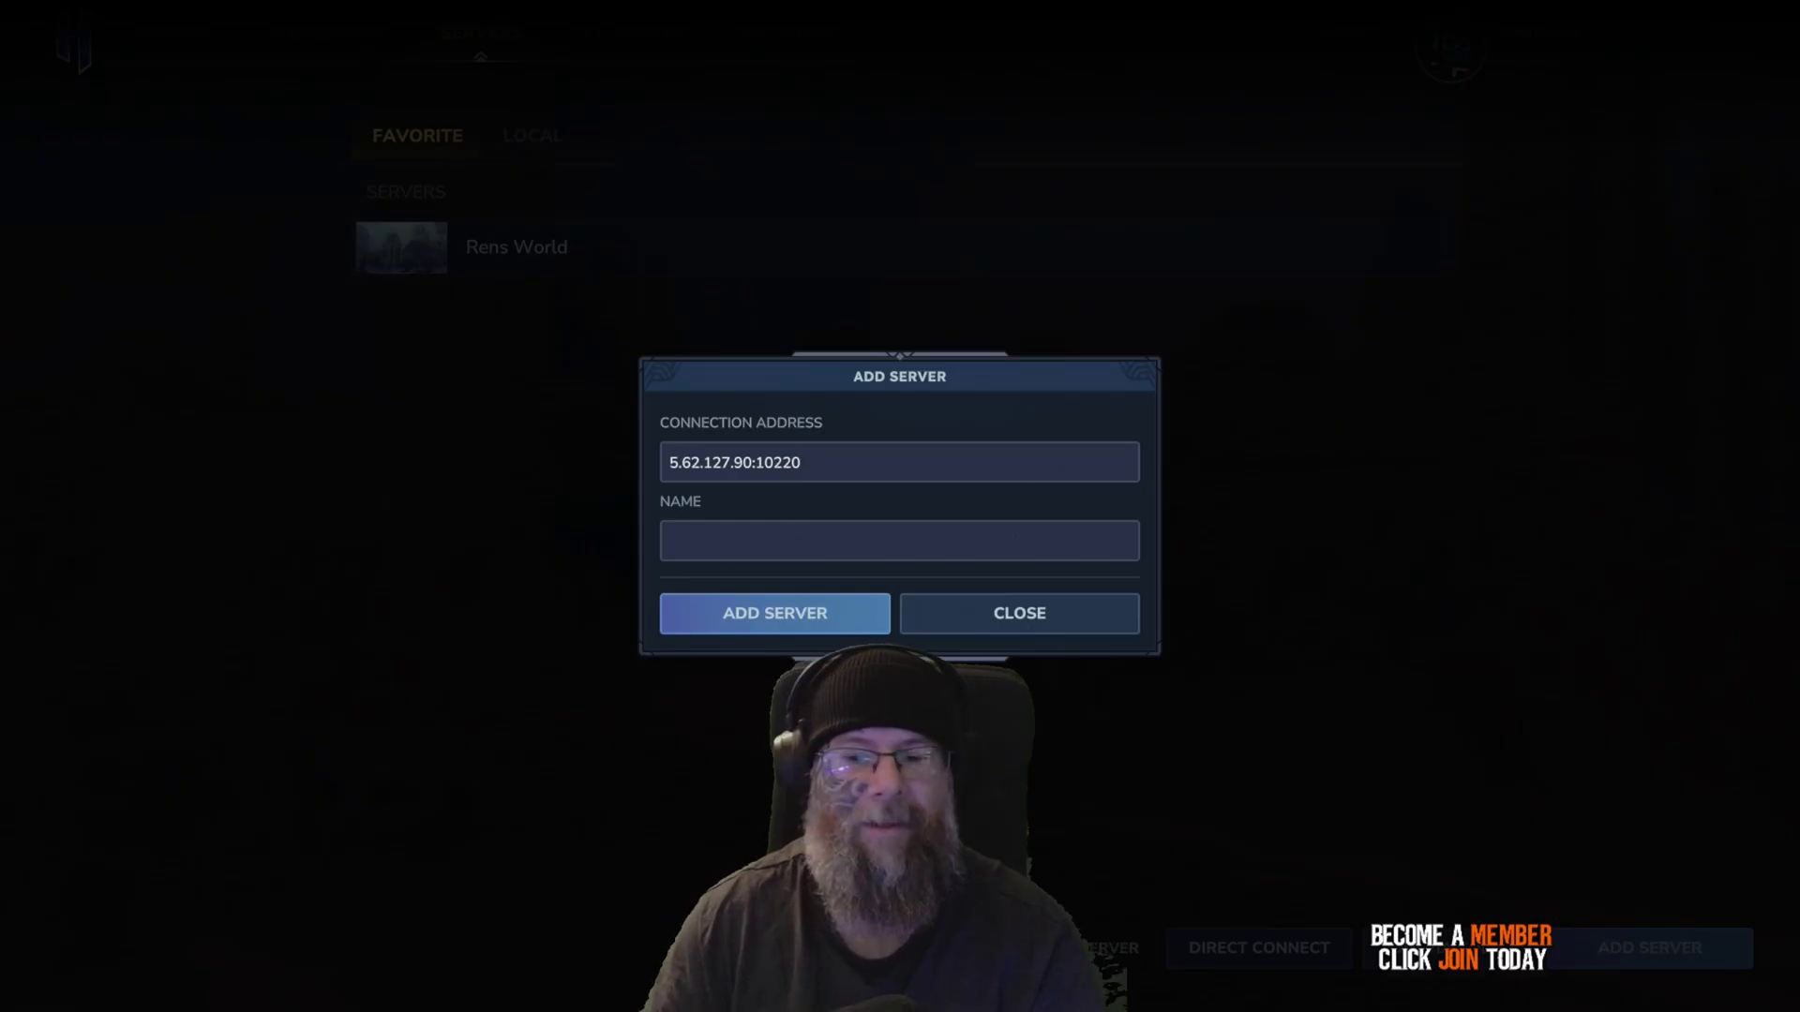
key("super")
left_click(619, 989)
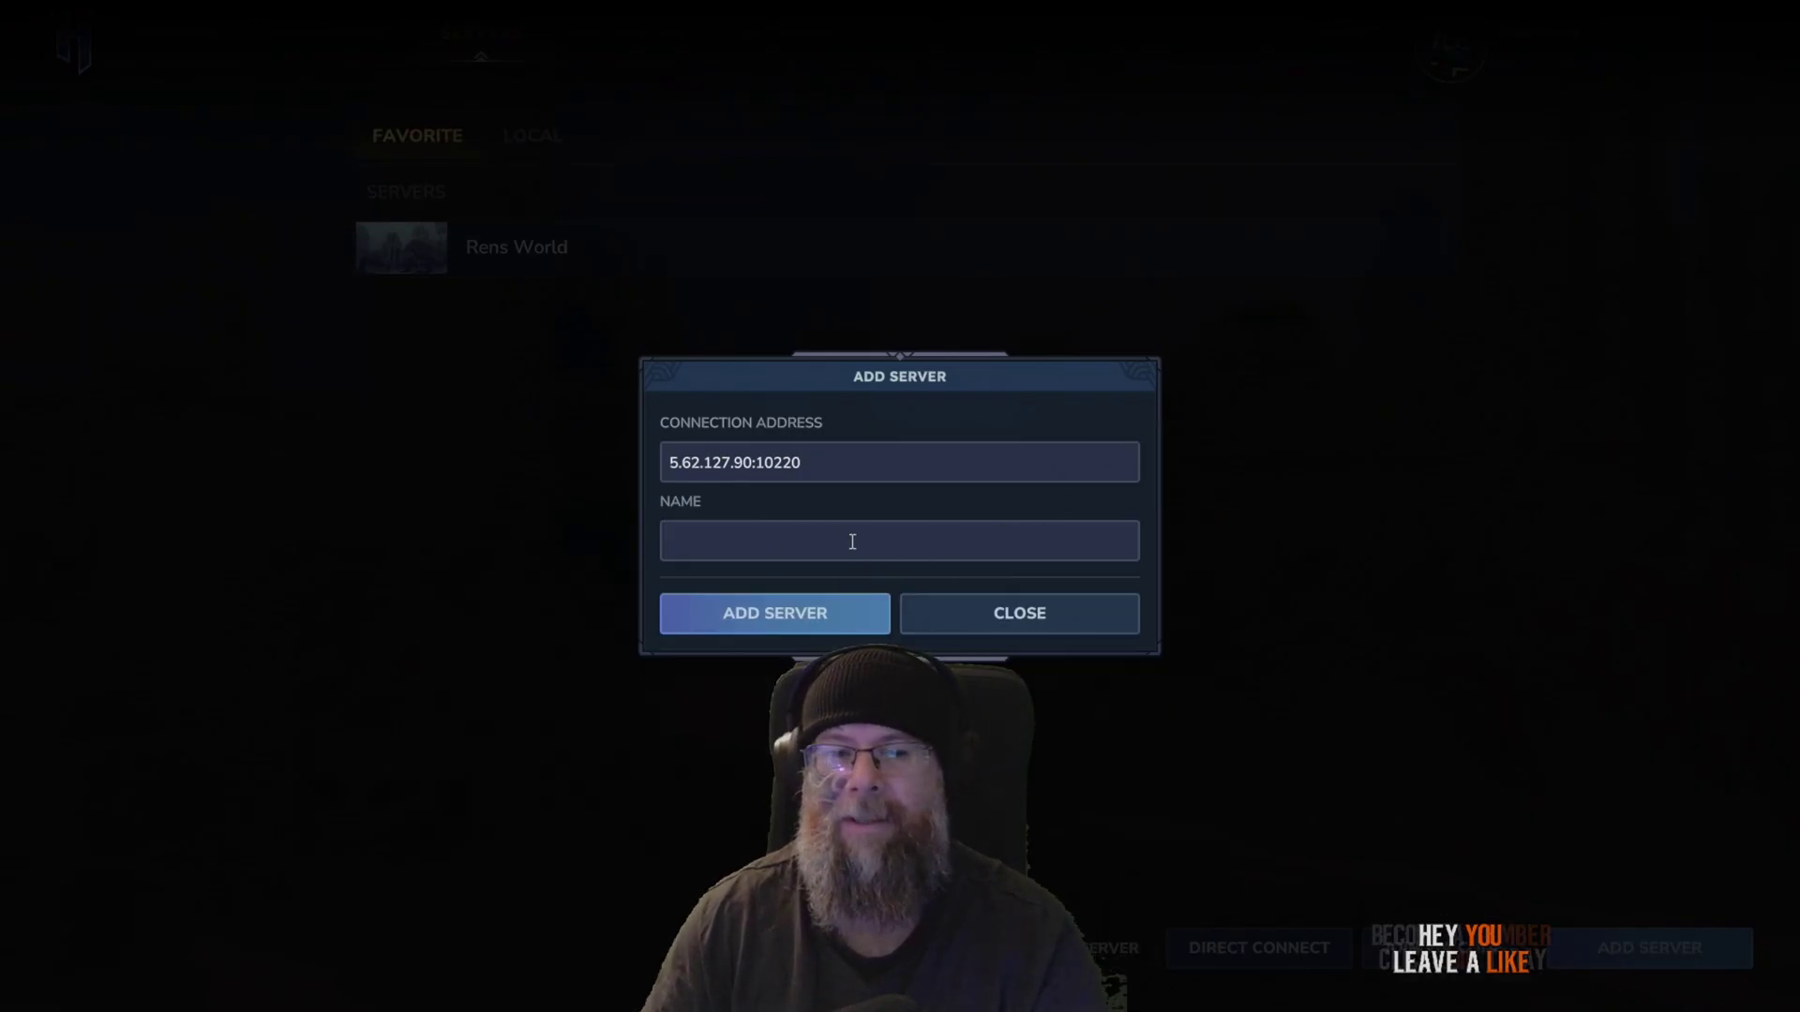
left_click(956, 615)
double_click(618, 254)
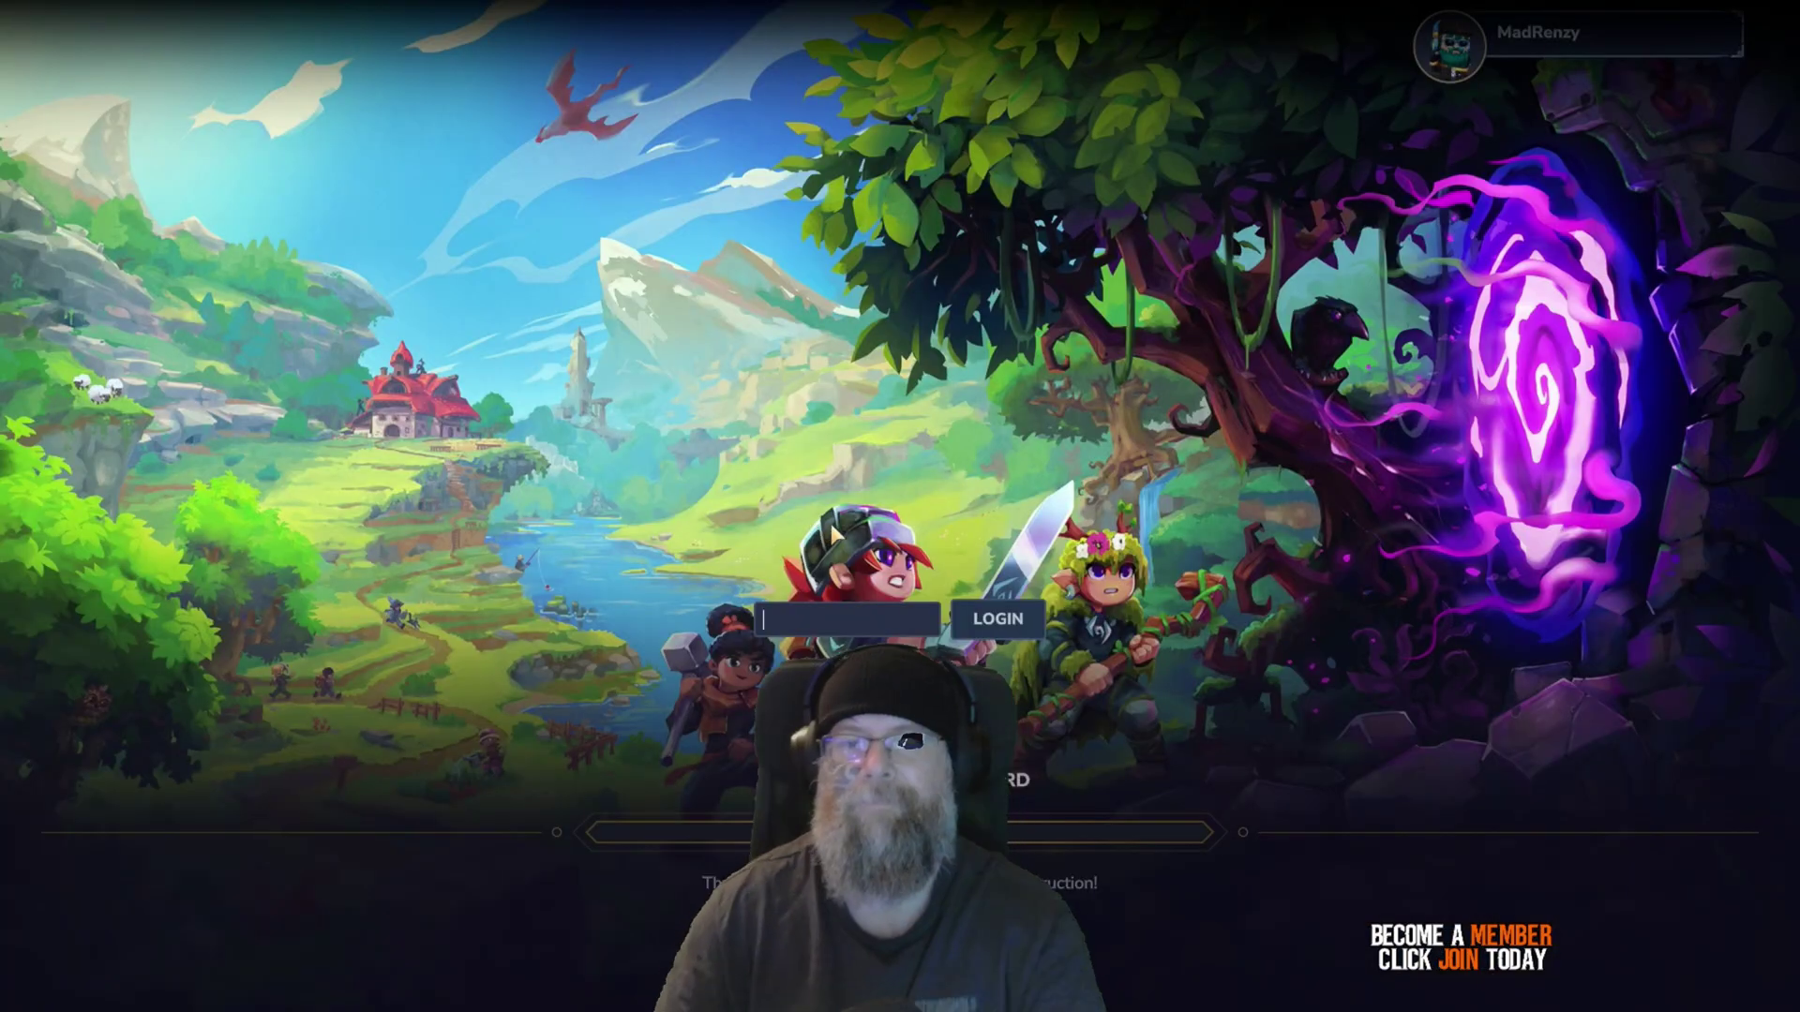
Step: Enter the server password and log in to Rens World
type("****")
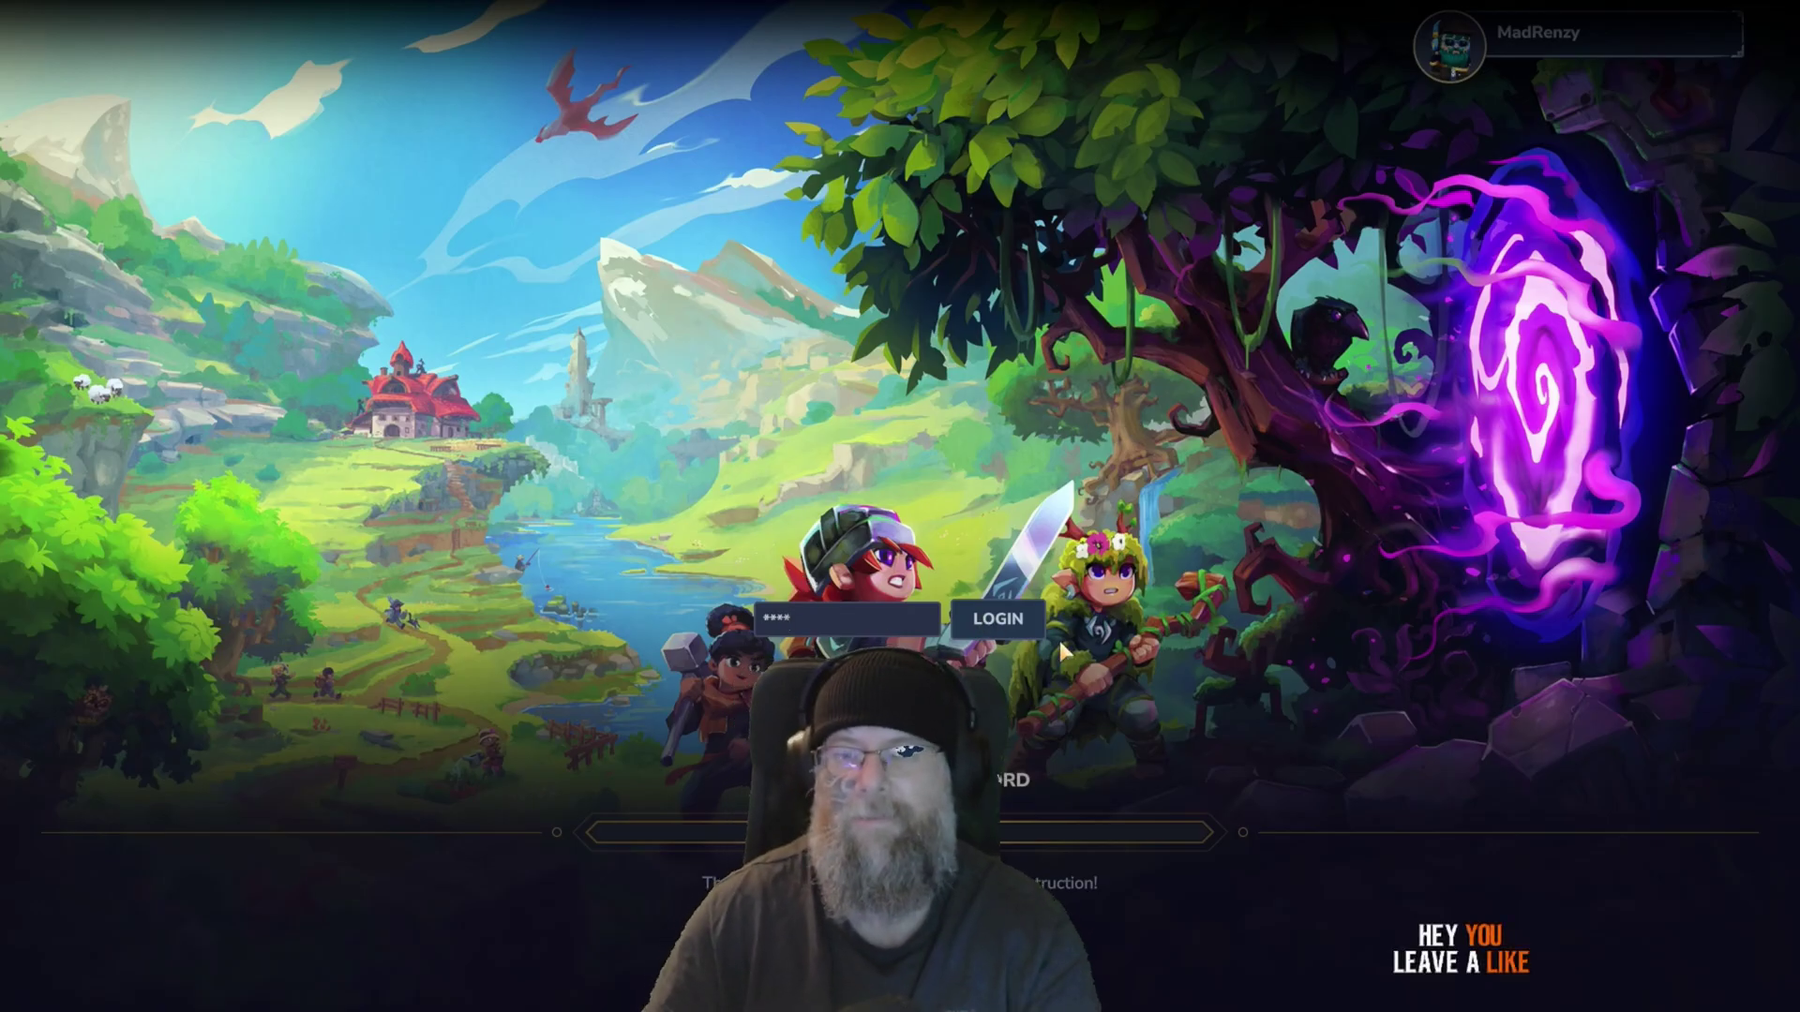
left_click(975, 622)
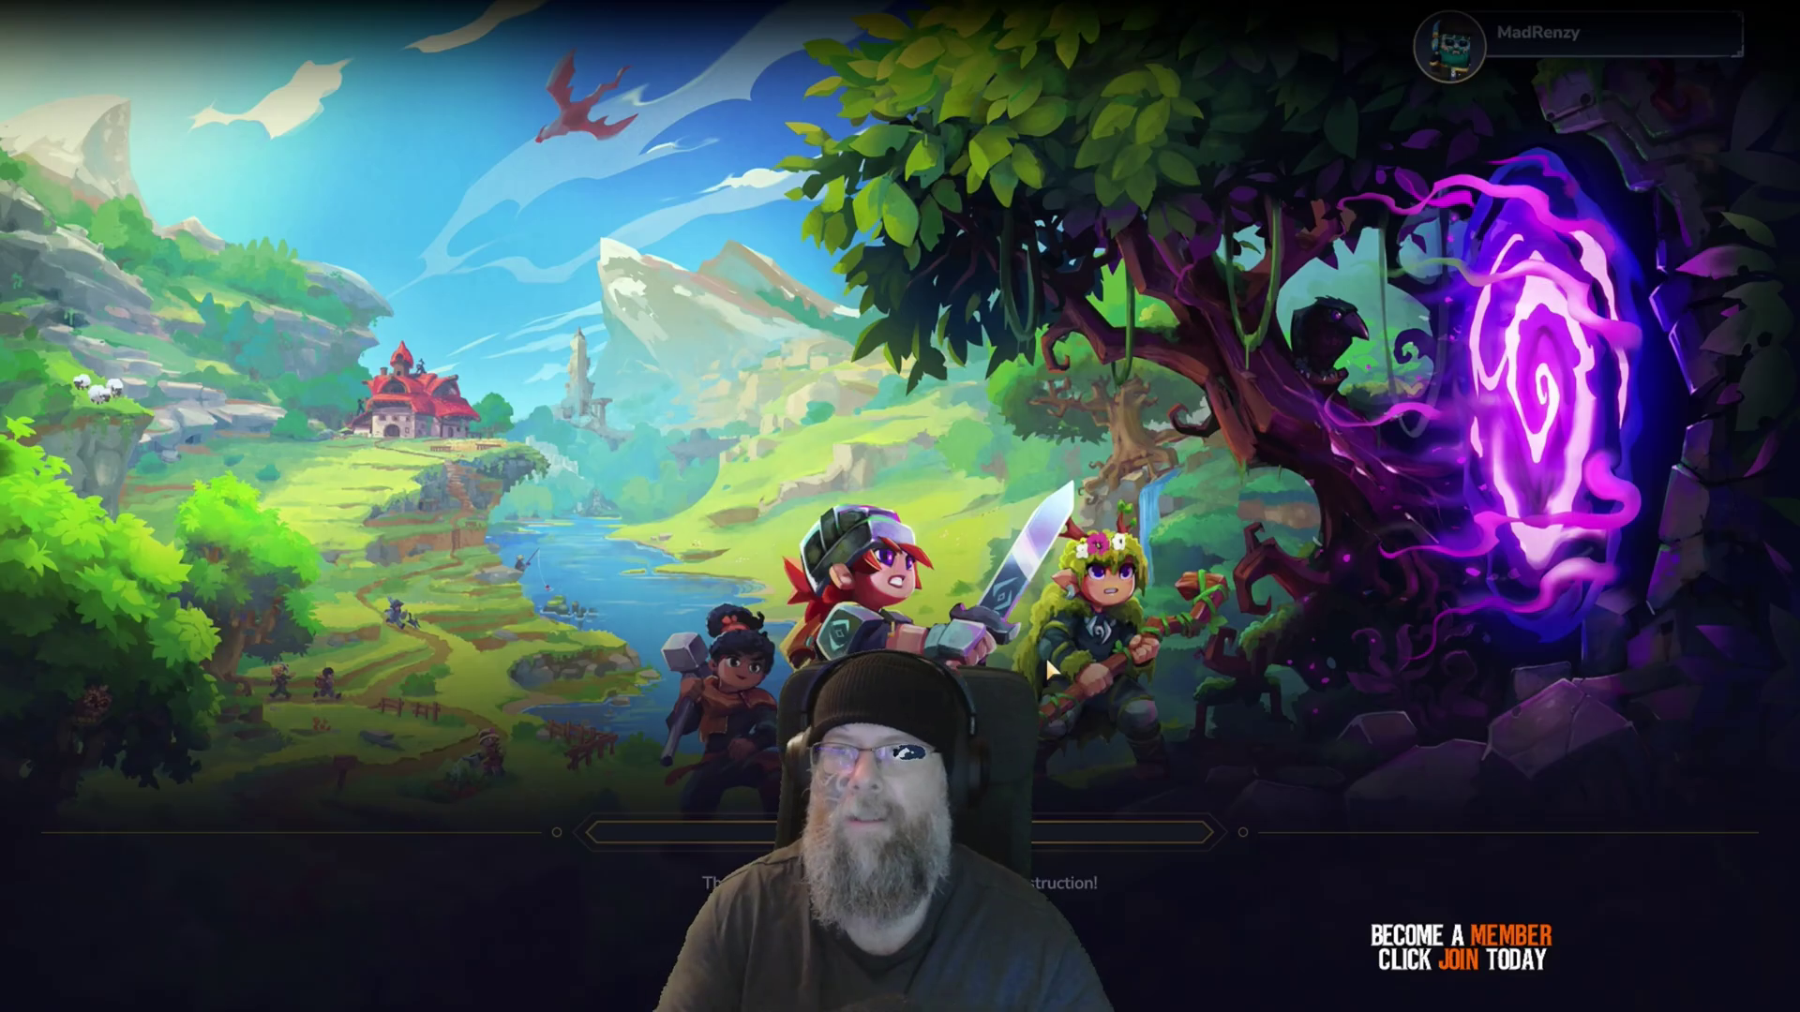